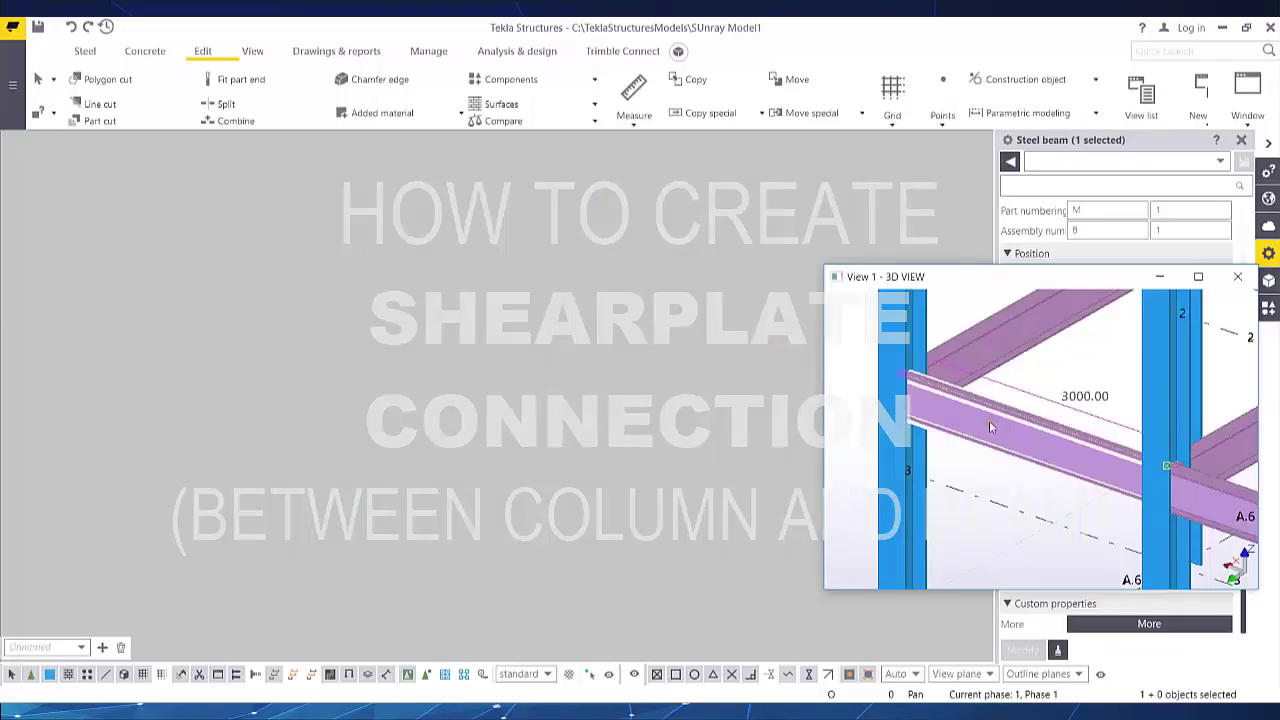
- Create the default part views of the selected beam and enlarge its front view
{"action": "mouse_move", "coordinate": [1062, 309]}
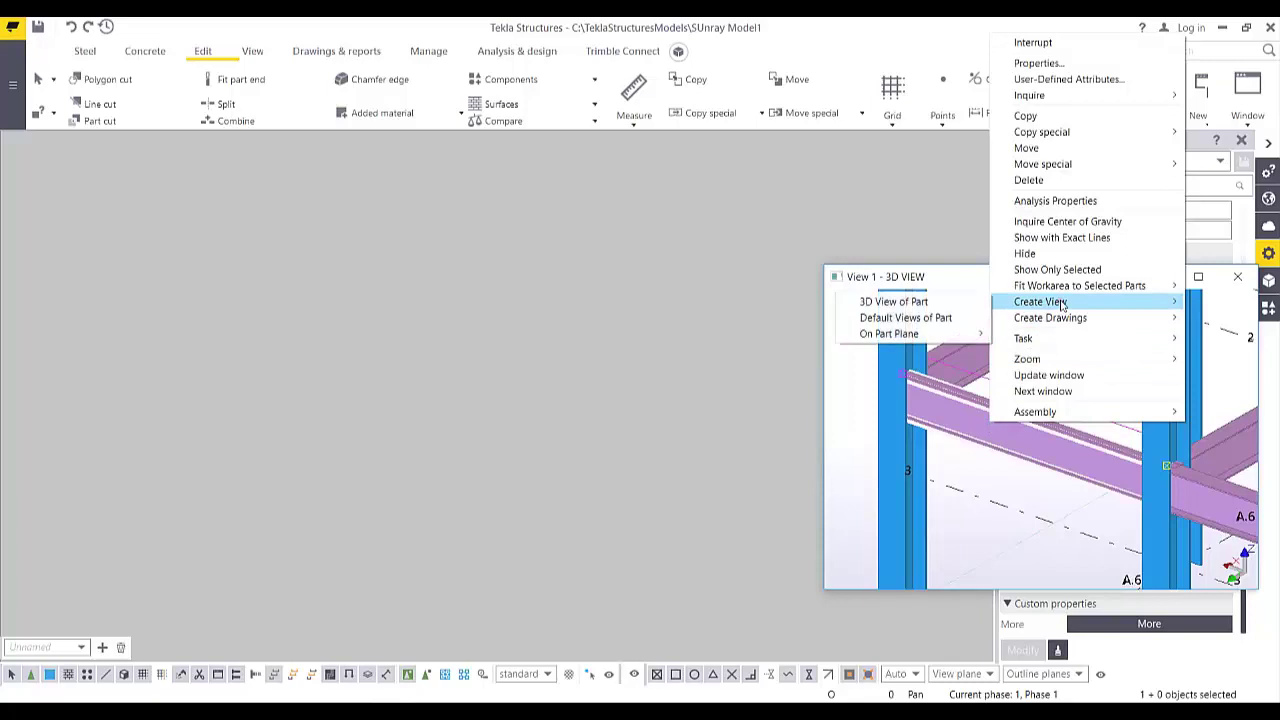
{"action": "left_click", "coordinate": [913, 318]}
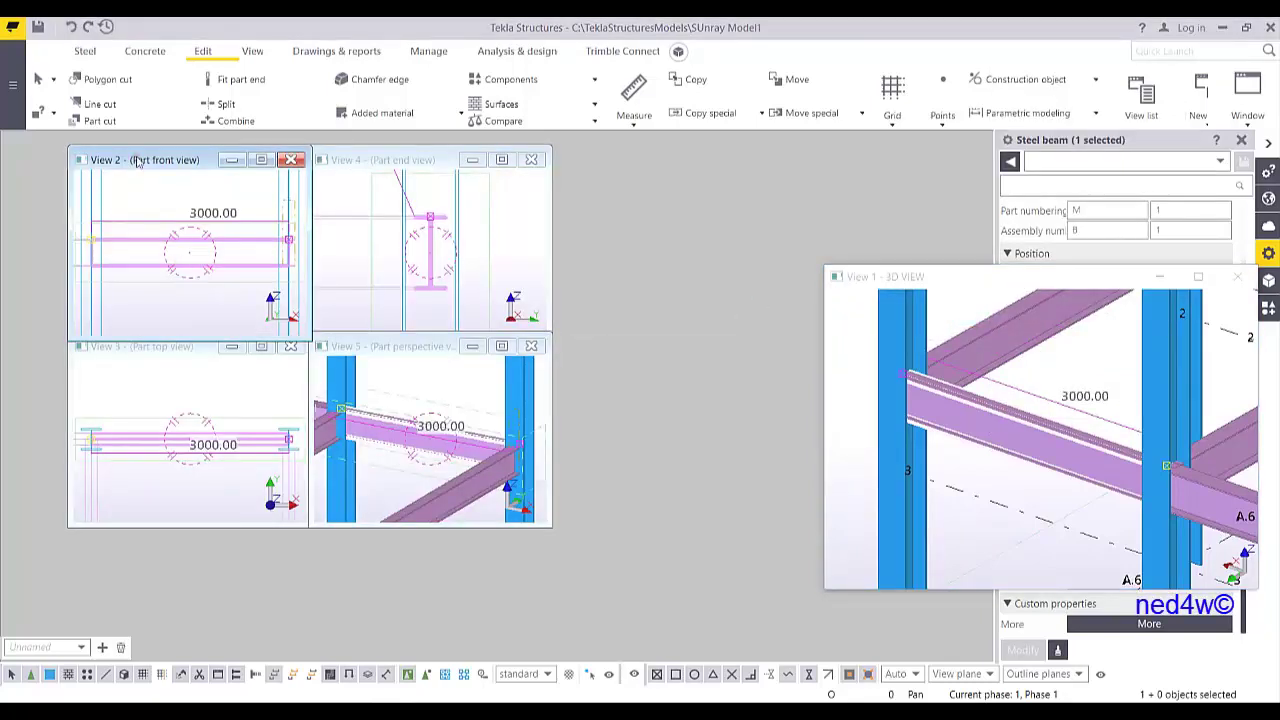
{"action": "left_click_drag", "start_coordinate": [138, 162], "coordinate": [94, 150]}
{"action": "left_click_drag", "start_coordinate": [262, 322], "coordinate": [966, 638]}
{"action": "left_click", "coordinate": [728, 497]}
- Isolate the beam and the column at its start end so that only these two parts are shown
{"action": "middle_click_drag", "start_coordinate": [755, 426], "coordinate": [563, 436]}
{"action": "scroll", "coordinate": [588, 416], "scroll_direction": "up", "scroll_amount": 4}
{"action": "scroll", "coordinate": [591, 413], "scroll_direction": "down", "scroll_amount": 3}
{"action": "scroll", "coordinate": [563, 437], "scroll_direction": "down", "scroll_amount": 2}
{"action": "middle_click_drag", "start_coordinate": [276, 430], "coordinate": [766, 425]}
{"action": "scroll", "coordinate": [440, 380], "scroll_direction": "up", "scroll_amount": 1}
{"action": "scroll", "coordinate": [466, 402], "scroll_direction": "up", "scroll_amount": 5}
{"action": "middle_click_drag", "start_coordinate": [460, 451], "coordinate": [475, 400]}
{"action": "scroll", "coordinate": [475, 400], "scroll_direction": "up", "scroll_amount": 2}
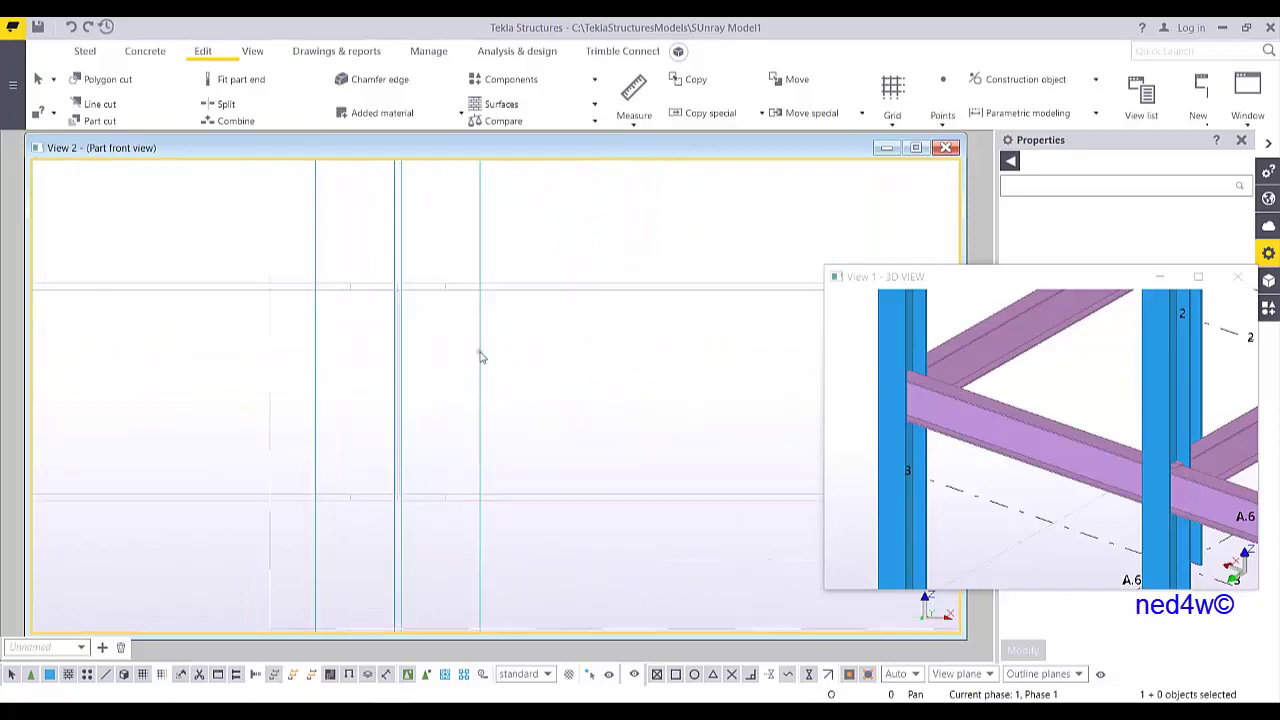
{"action": "left_click", "coordinate": [482, 350]}
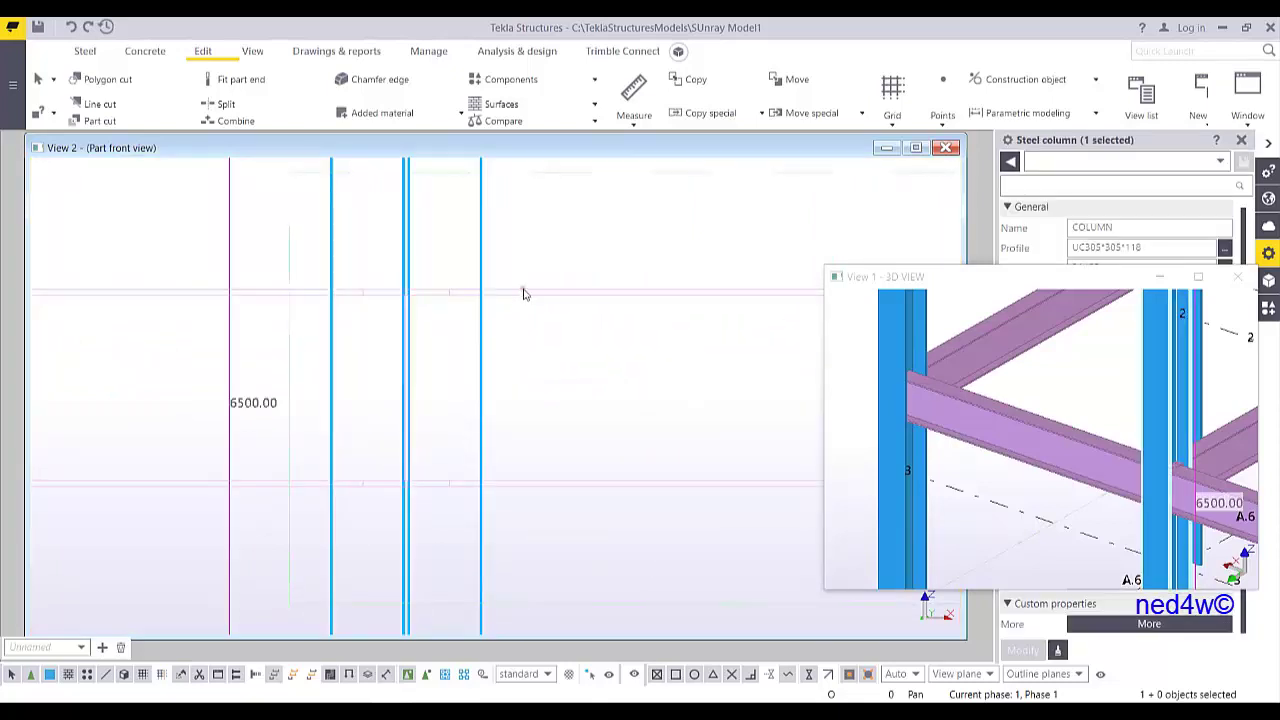
{"action": "left_click", "coordinate": [524, 293], "text": "ctrl"}
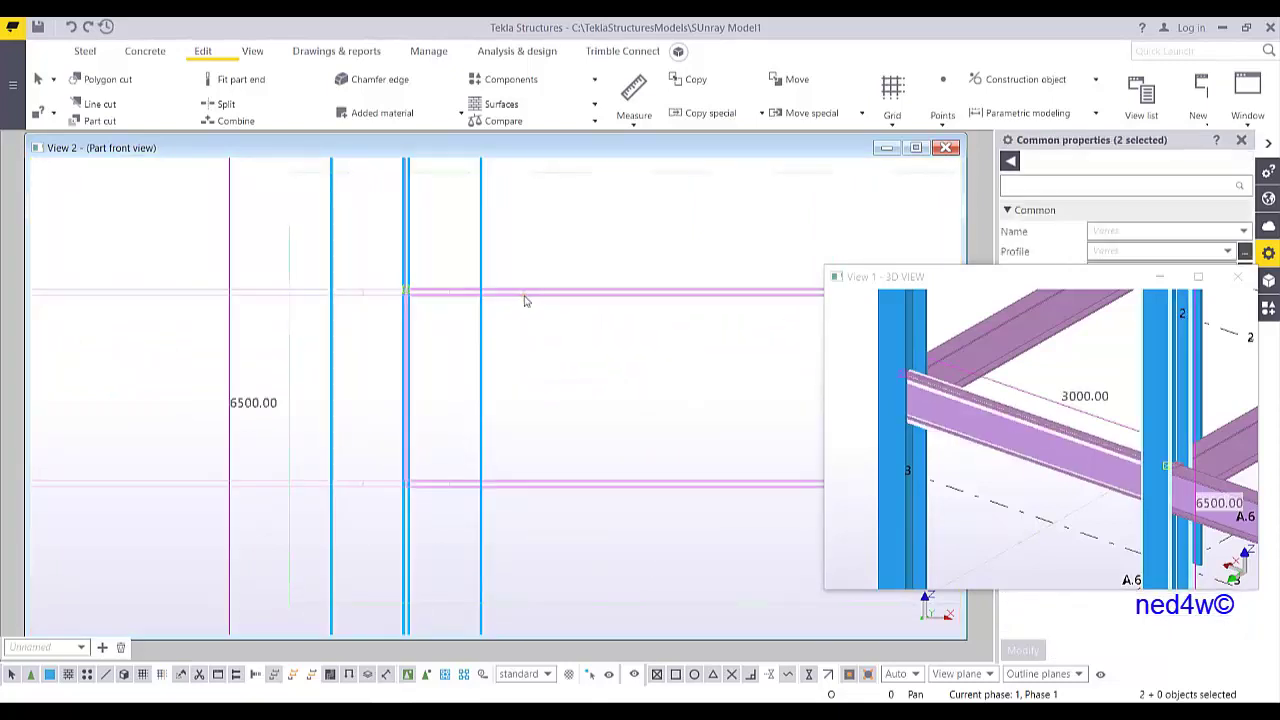
{"action": "right_click", "coordinate": [524, 300]}
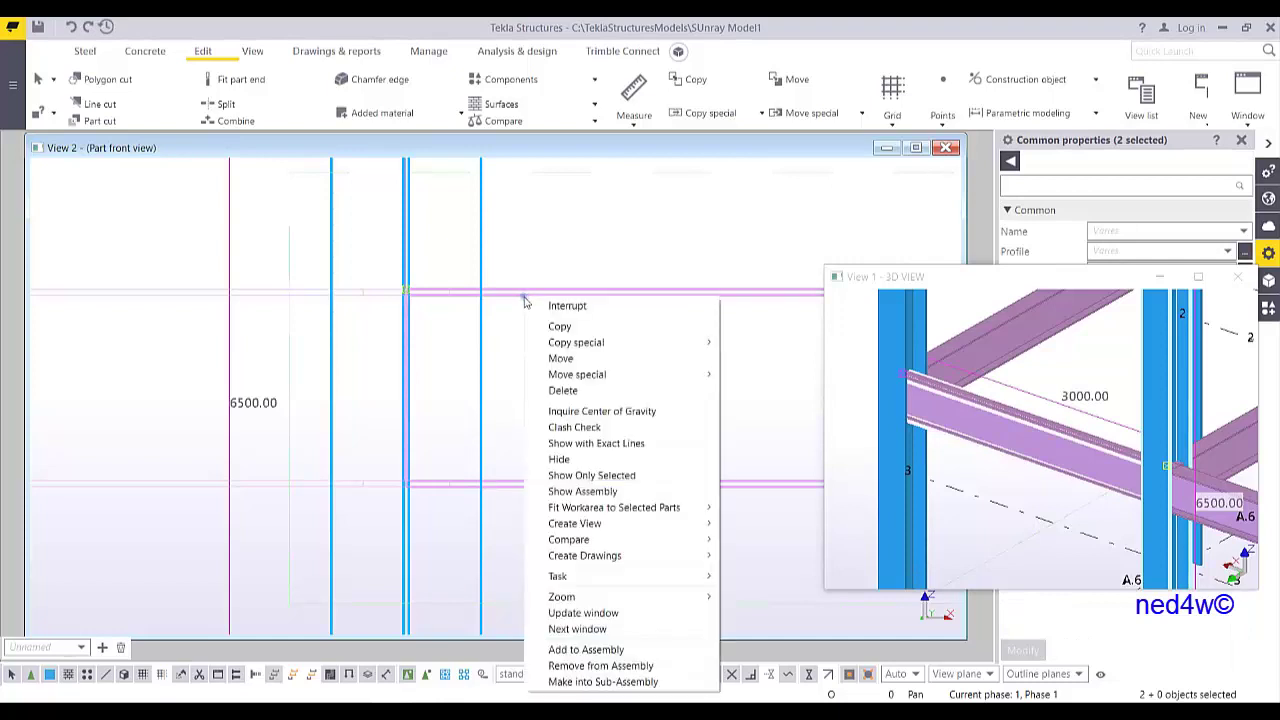
{"action": "left_click", "coordinate": [588, 476]}
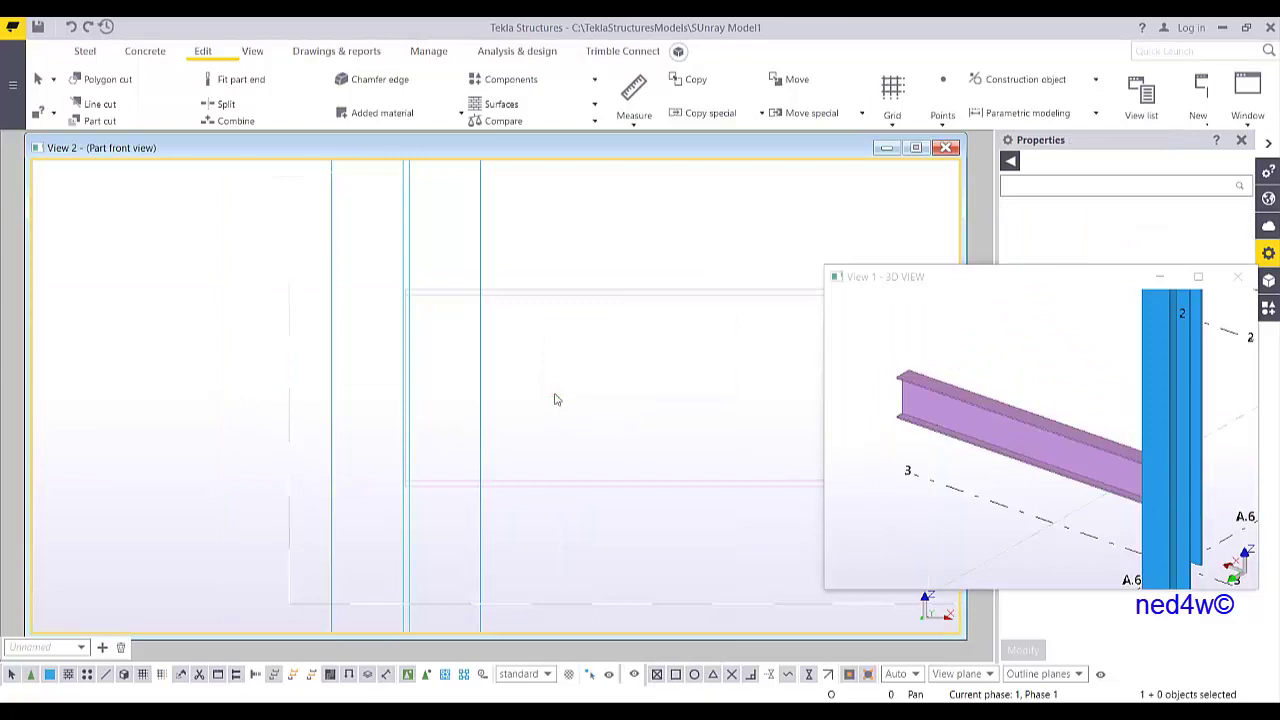
- Fit the beam's end along the column's near edge with a vertical cutting line in the front view
{"action": "middle_click_drag", "start_coordinate": [566, 415], "coordinate": [456, 441]}
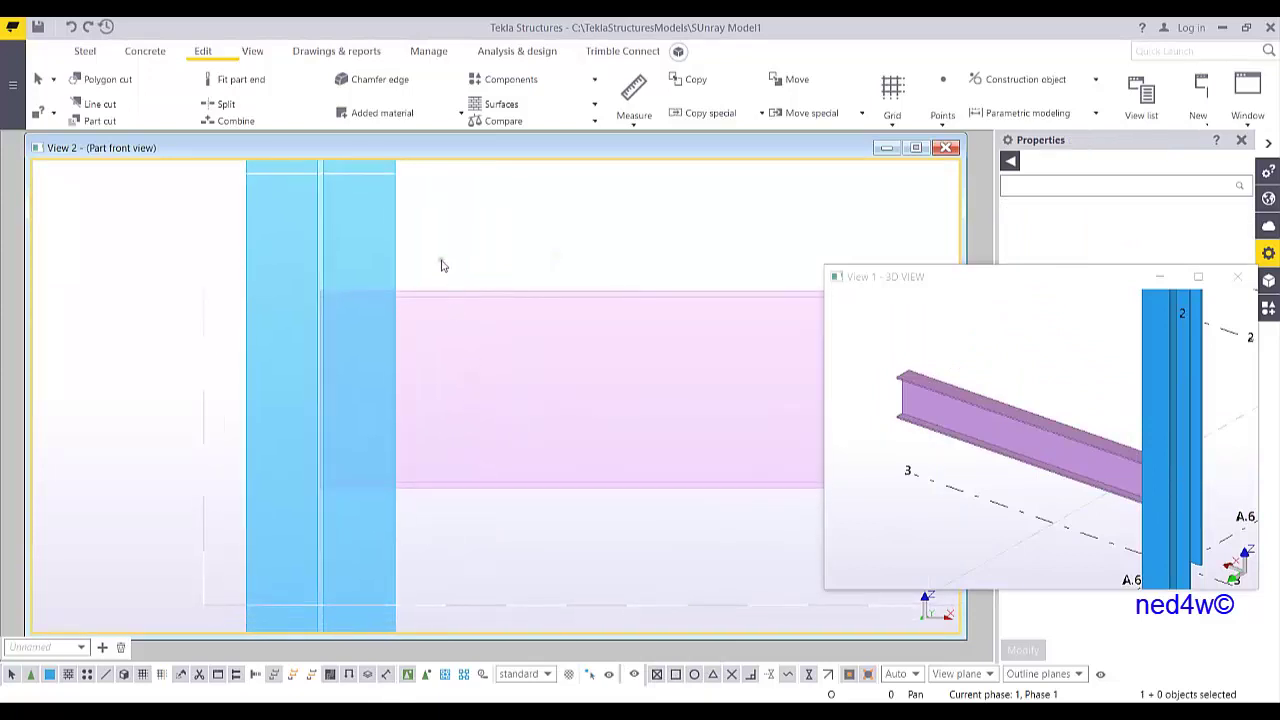
{"action": "scroll", "coordinate": [433, 274], "scroll_direction": "up", "scroll_amount": 3}
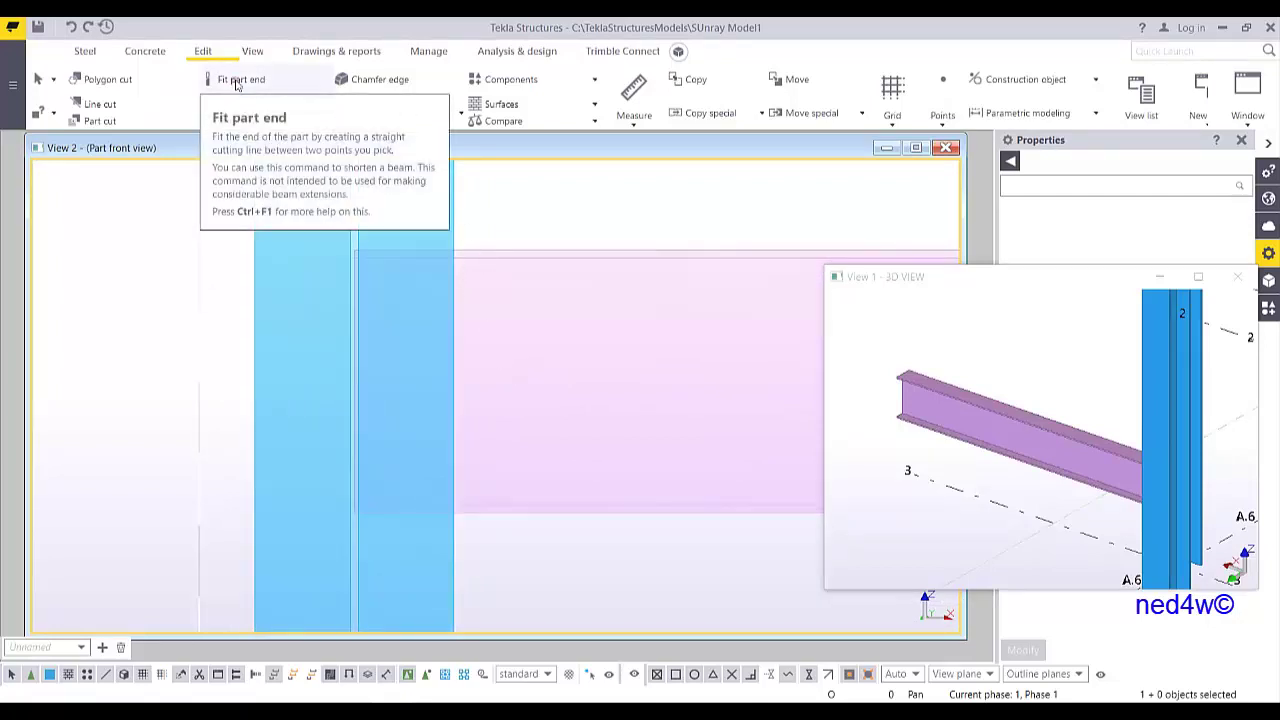
{"action": "left_click", "coordinate": [247, 92]}
{"action": "left_click", "coordinate": [490, 258]}
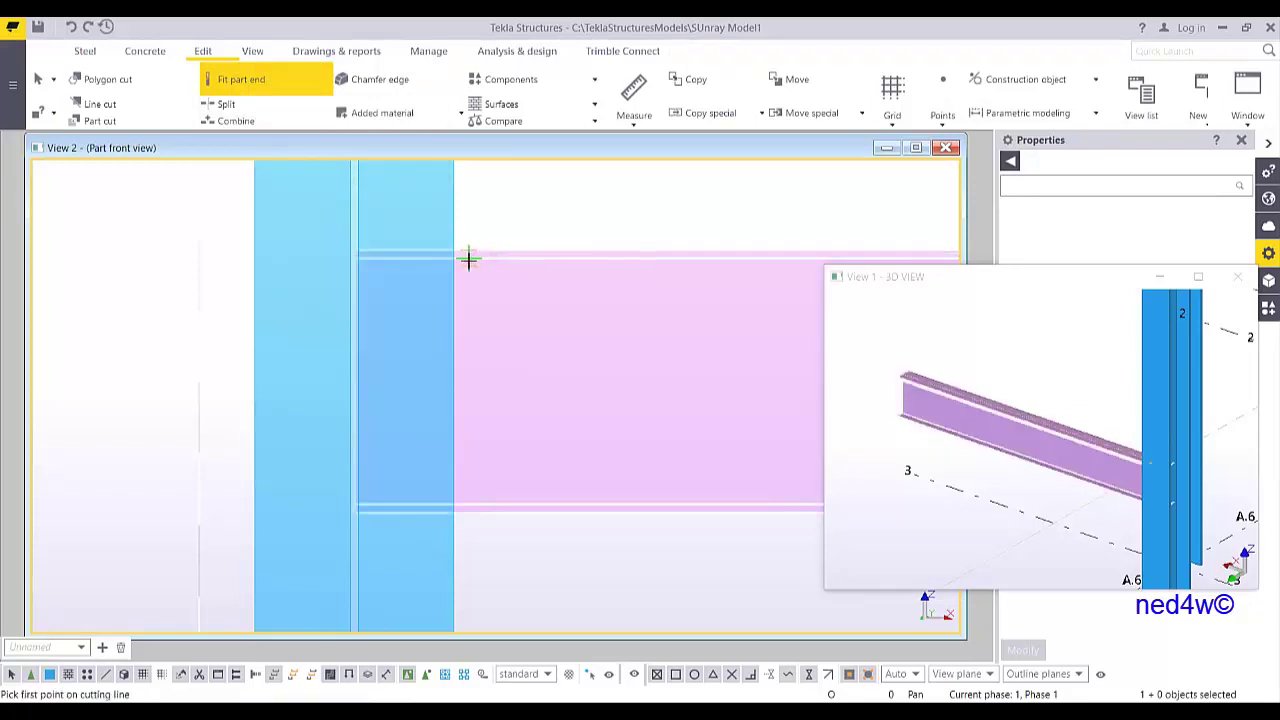
{"action": "scroll", "coordinate": [466, 258], "scroll_direction": "up", "scroll_amount": 2}
{"action": "scroll", "coordinate": [499, 254], "scroll_direction": "down", "scroll_amount": 2}
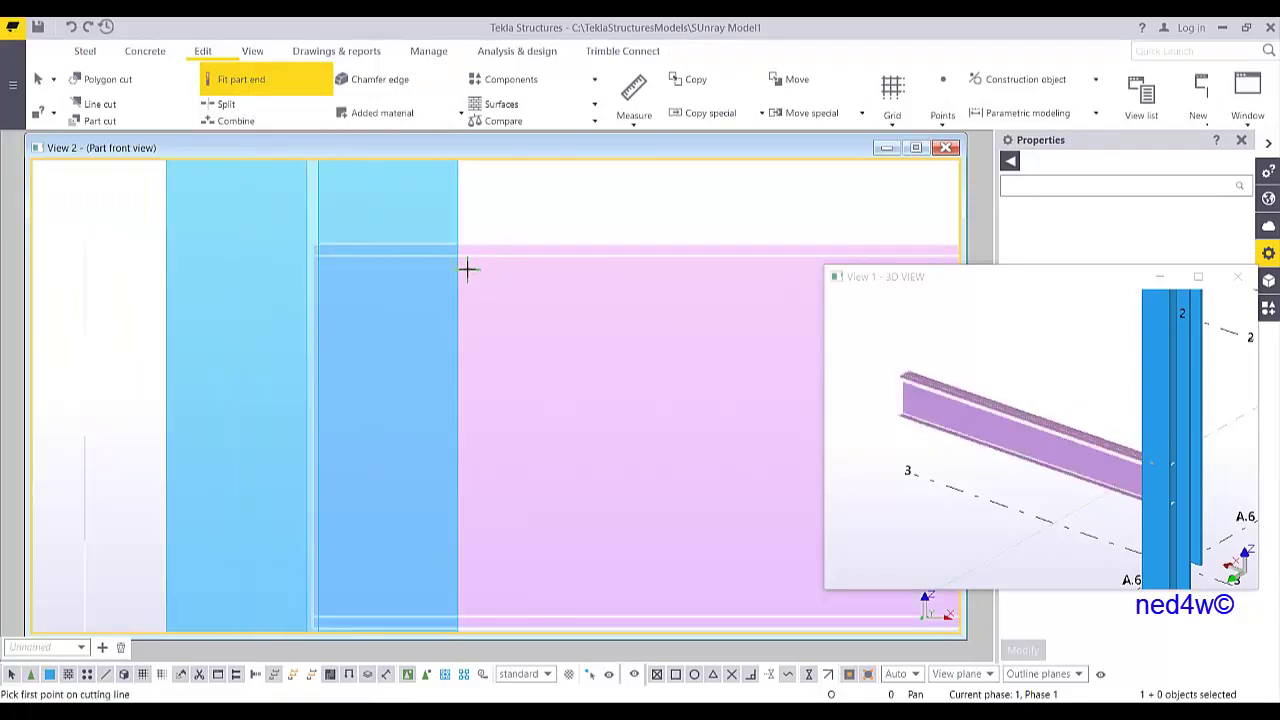
{"action": "left_click", "coordinate": [457, 242]}
{"action": "left_click", "coordinate": [463, 560]}
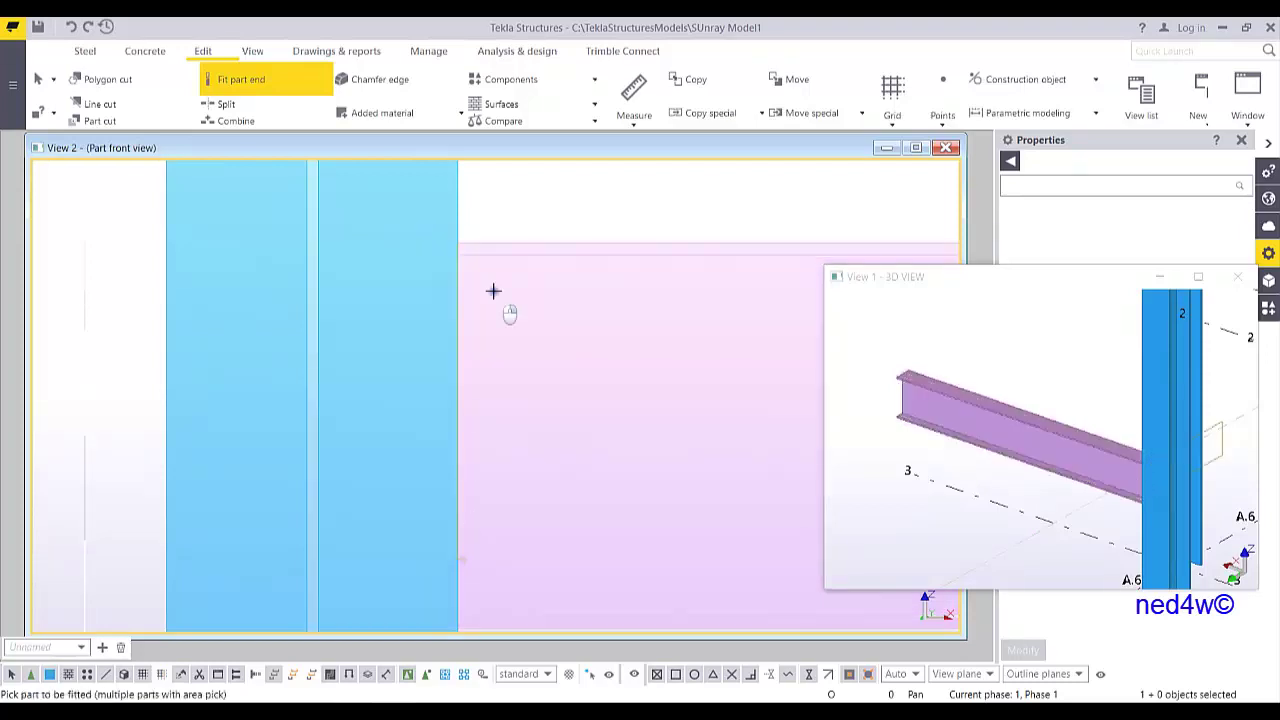
{"action": "left_click", "coordinate": [491, 297]}
- Move the beam's end fitting 10 mm away from the column without expanding the work area
{"action": "right_click", "coordinate": [458, 331]}
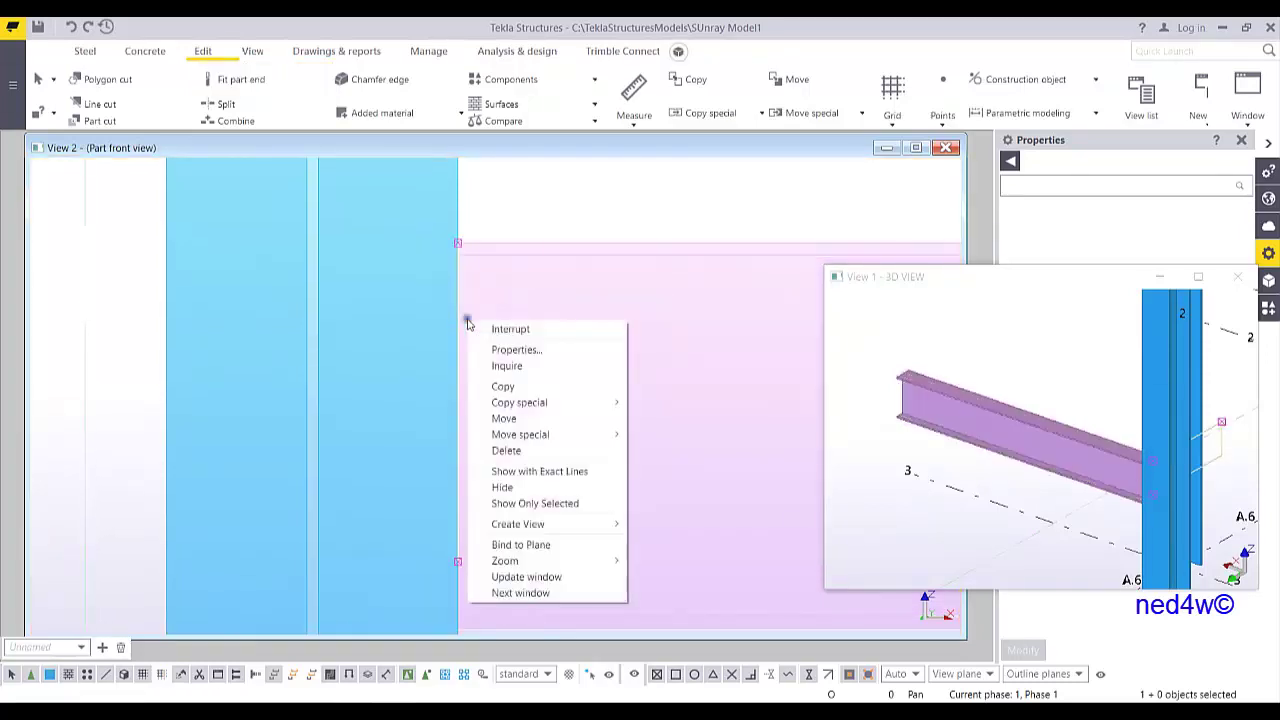
{"action": "left_click", "coordinate": [507, 419]}
{"action": "left_click", "coordinate": [459, 358]}
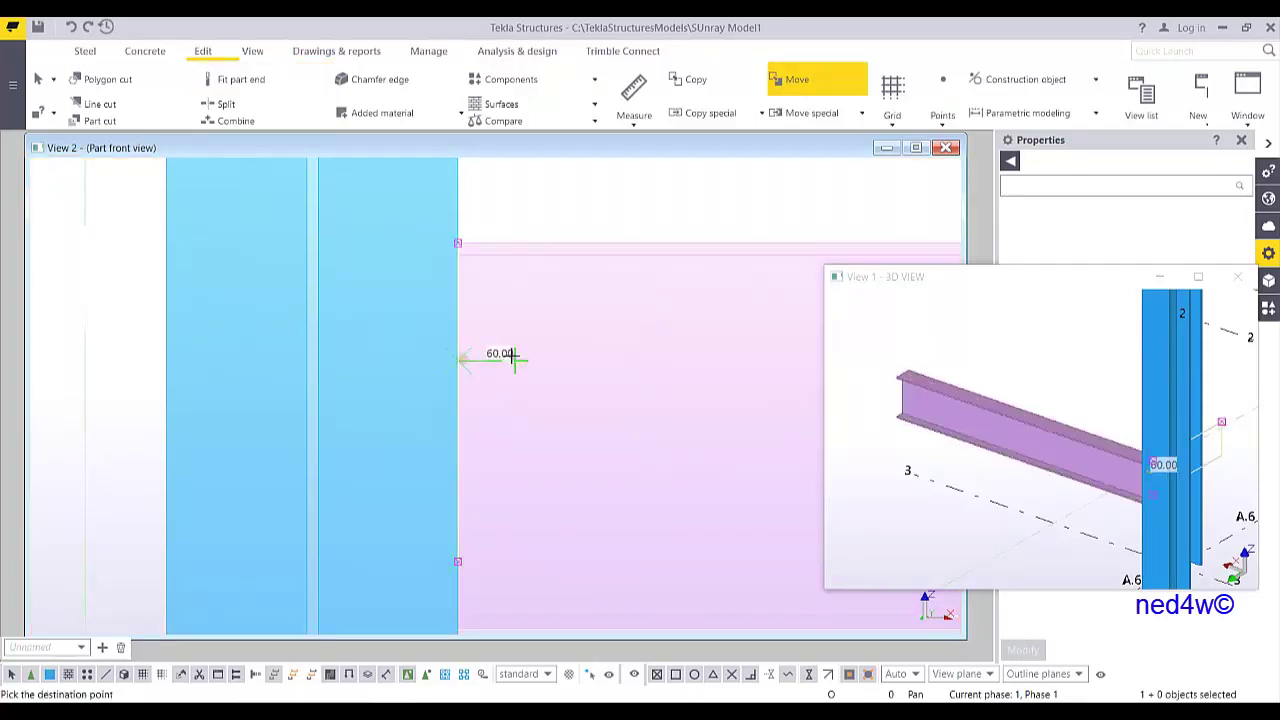
{"action": "type", "text": "10"}
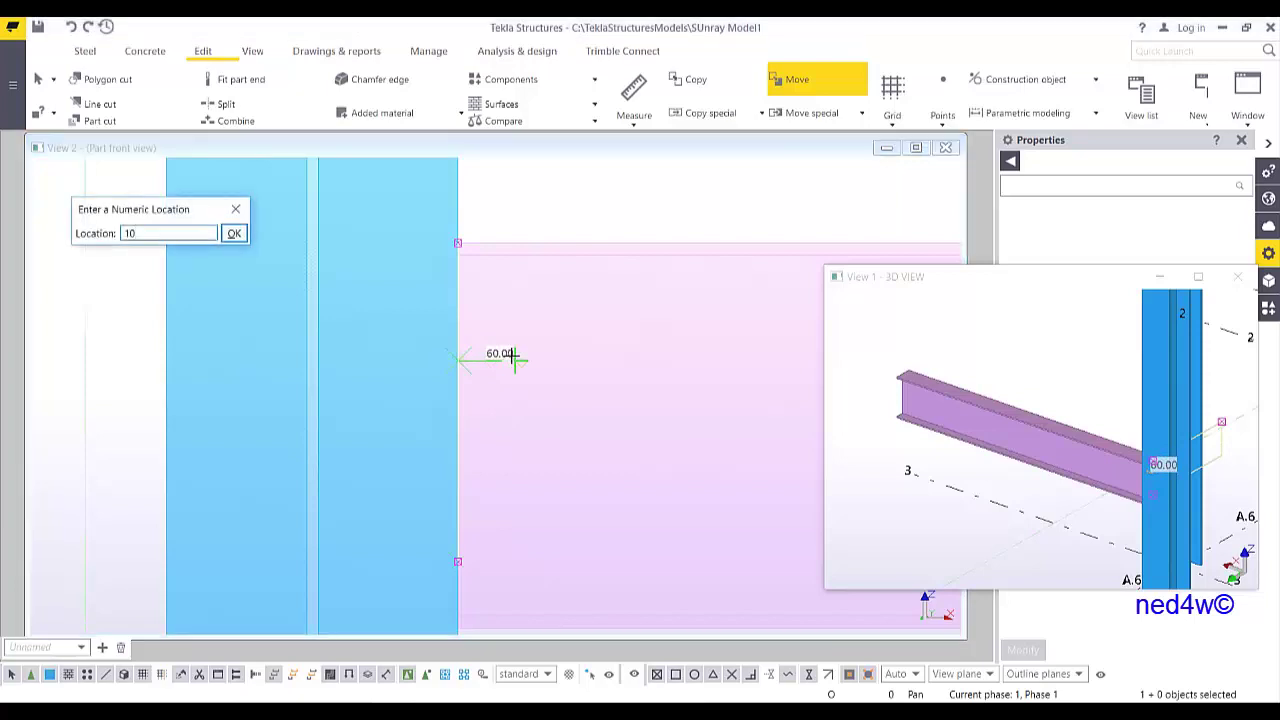
{"action": "key", "text": "Return"}
{"action": "left_click", "coordinate": [662, 407]}
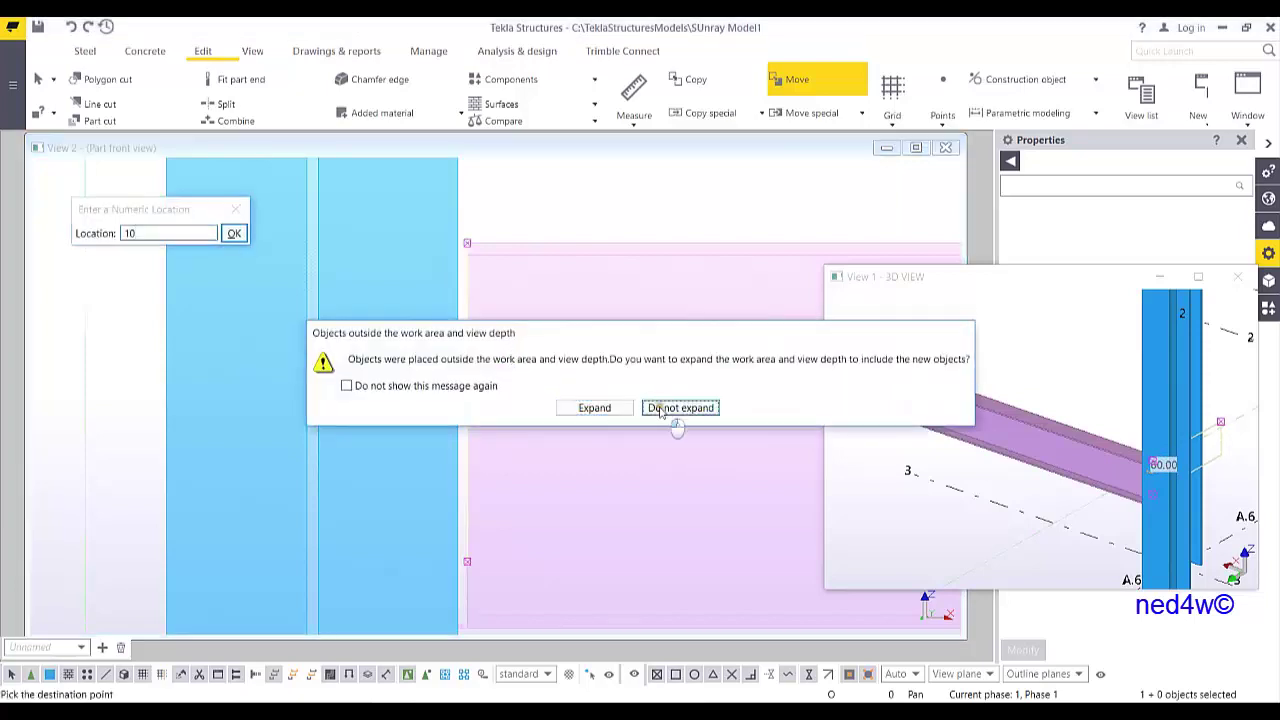
- Set the work area by two points around the beam-to-column joint in the front view
{"action": "scroll", "coordinate": [522, 295], "scroll_direction": "down", "scroll_amount": 2}
{"action": "middle_click_drag", "start_coordinate": [557, 325], "coordinate": [503, 337]}
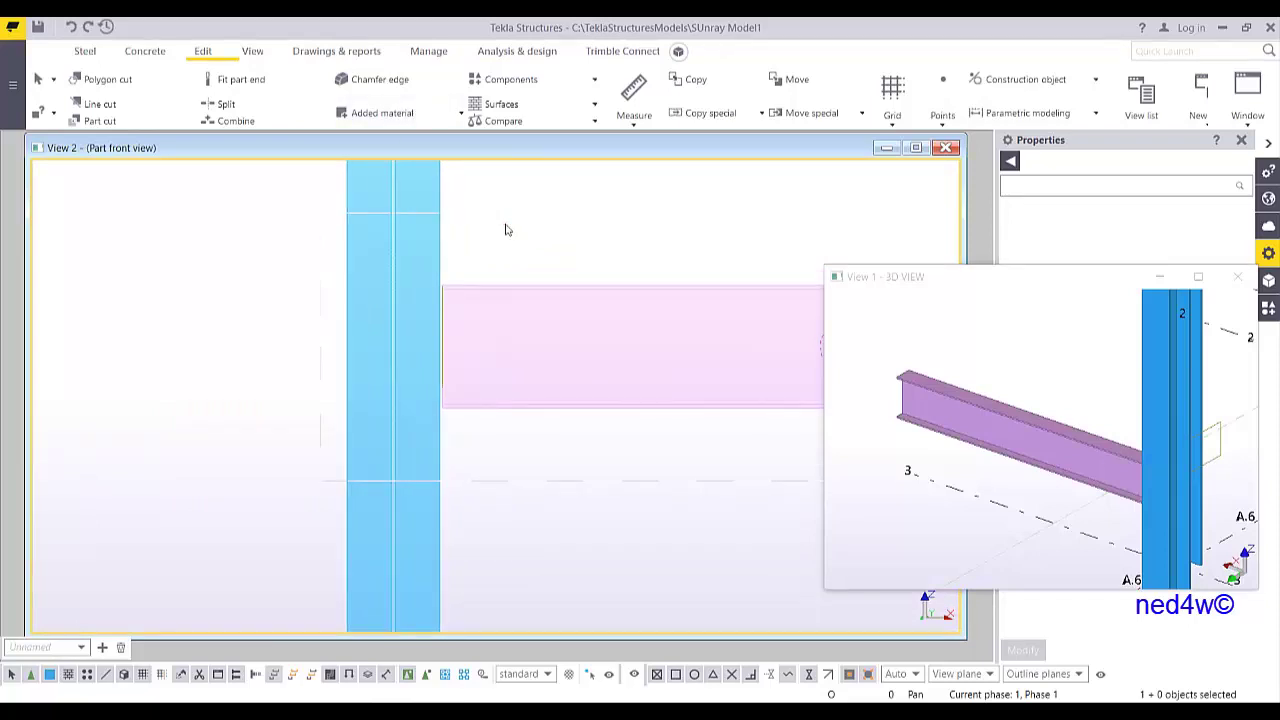
{"action": "left_click", "coordinate": [252, 51]}
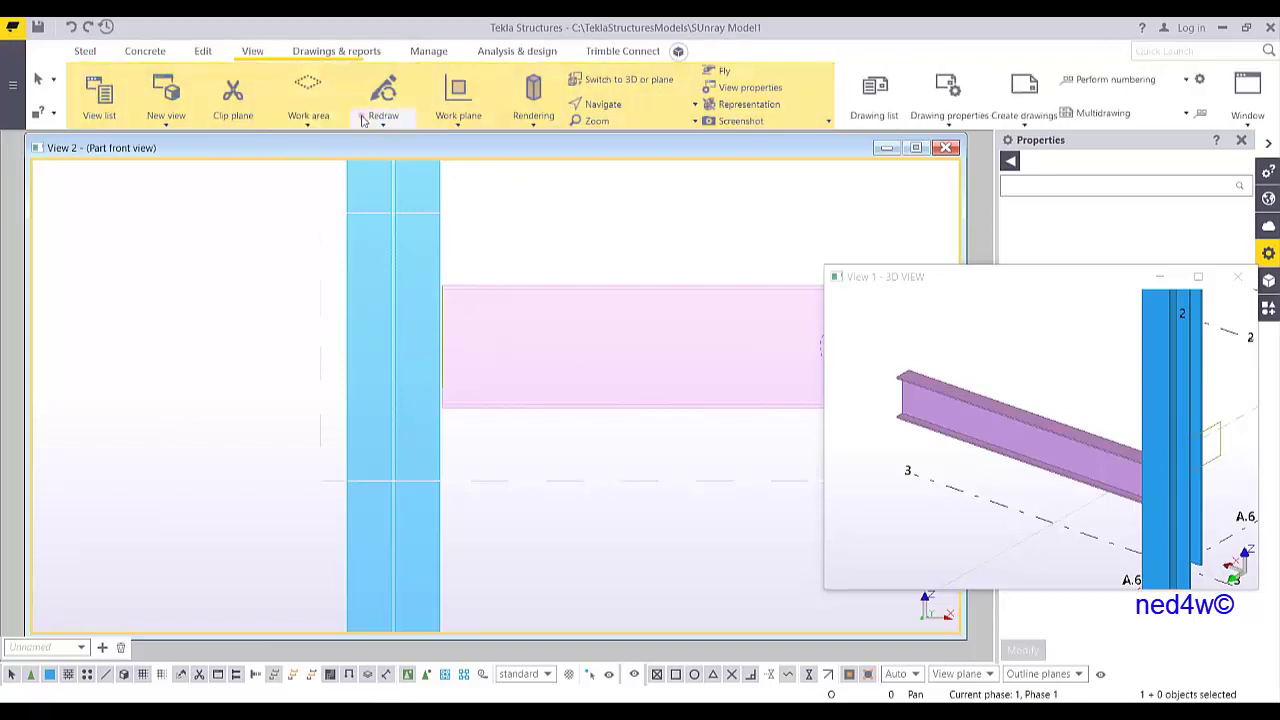
{"action": "left_click", "coordinate": [310, 110]}
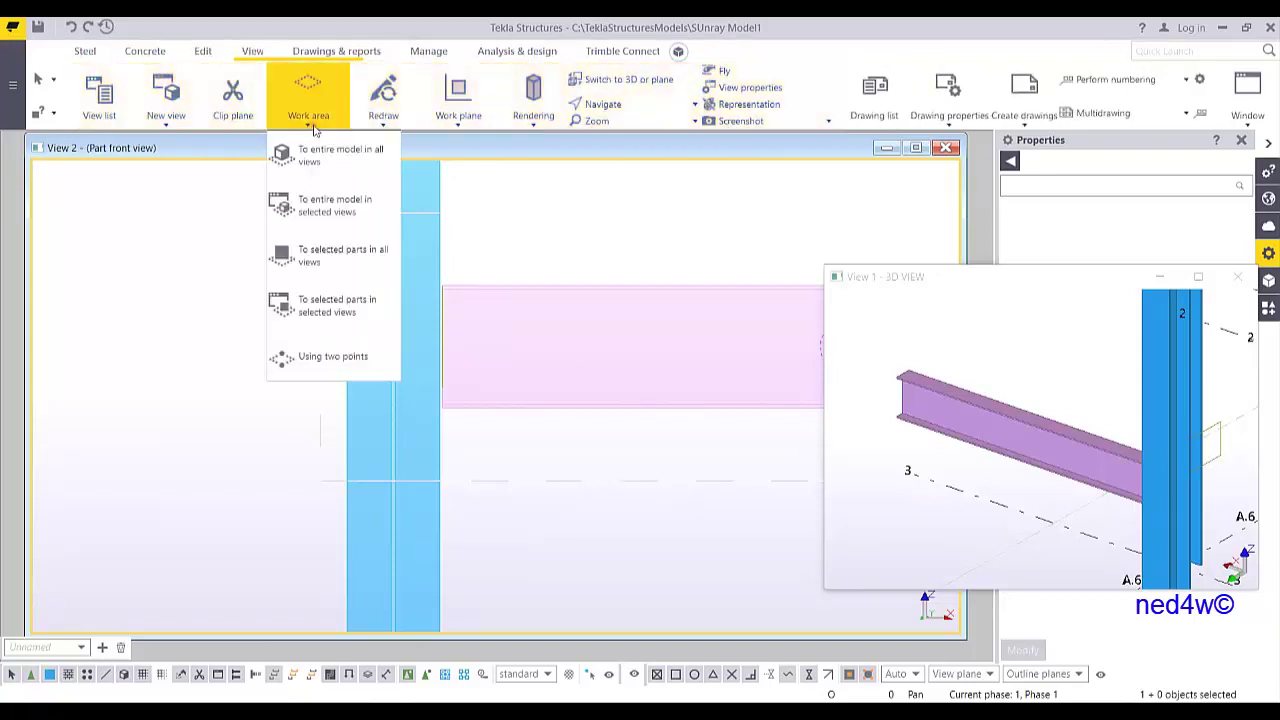
{"action": "left_click", "coordinate": [333, 362]}
{"action": "left_click", "coordinate": [258, 218]}
{"action": "left_click", "coordinate": [570, 544]}
{"action": "right_click", "coordinate": [568, 214]}
{"action": "left_click", "coordinate": [584, 220]}
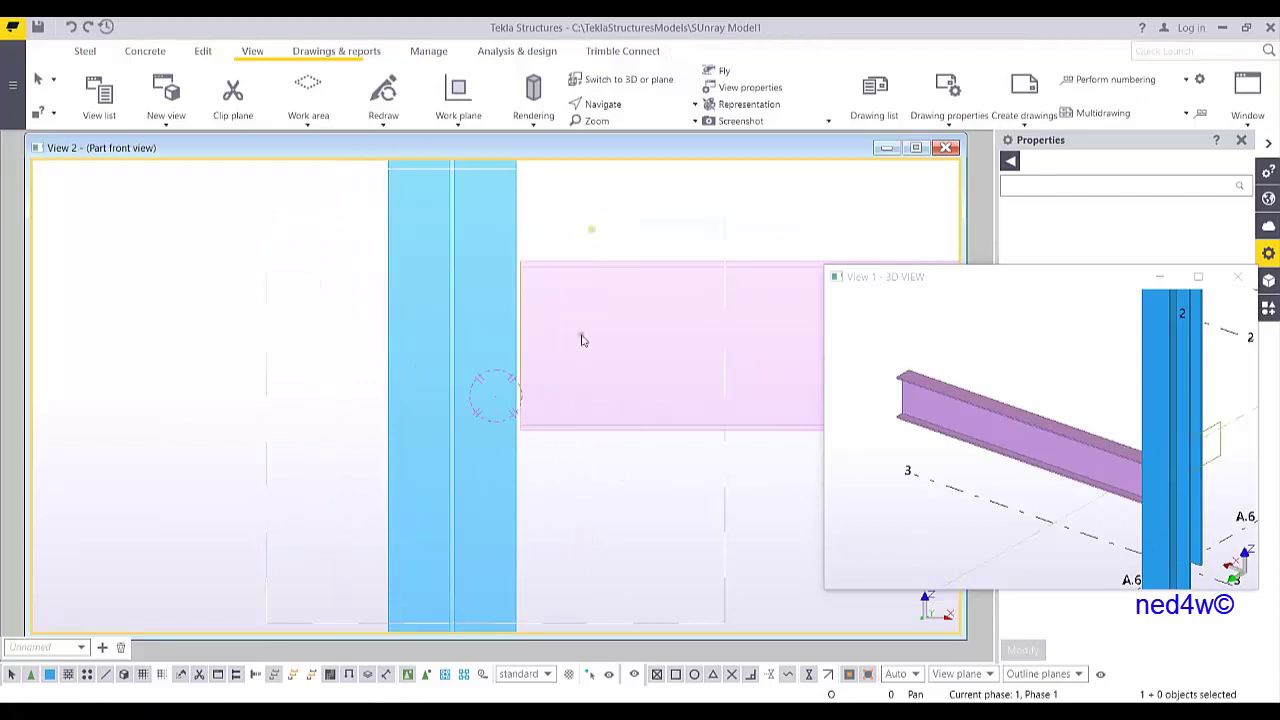
- Examine the beam-to-column joint and the gap at the beam's end in the front view
{"action": "scroll", "coordinate": [563, 410], "scroll_direction": "up", "scroll_amount": 1}
{"action": "scroll", "coordinate": [580, 406], "scroll_direction": "down", "scroll_amount": 5}
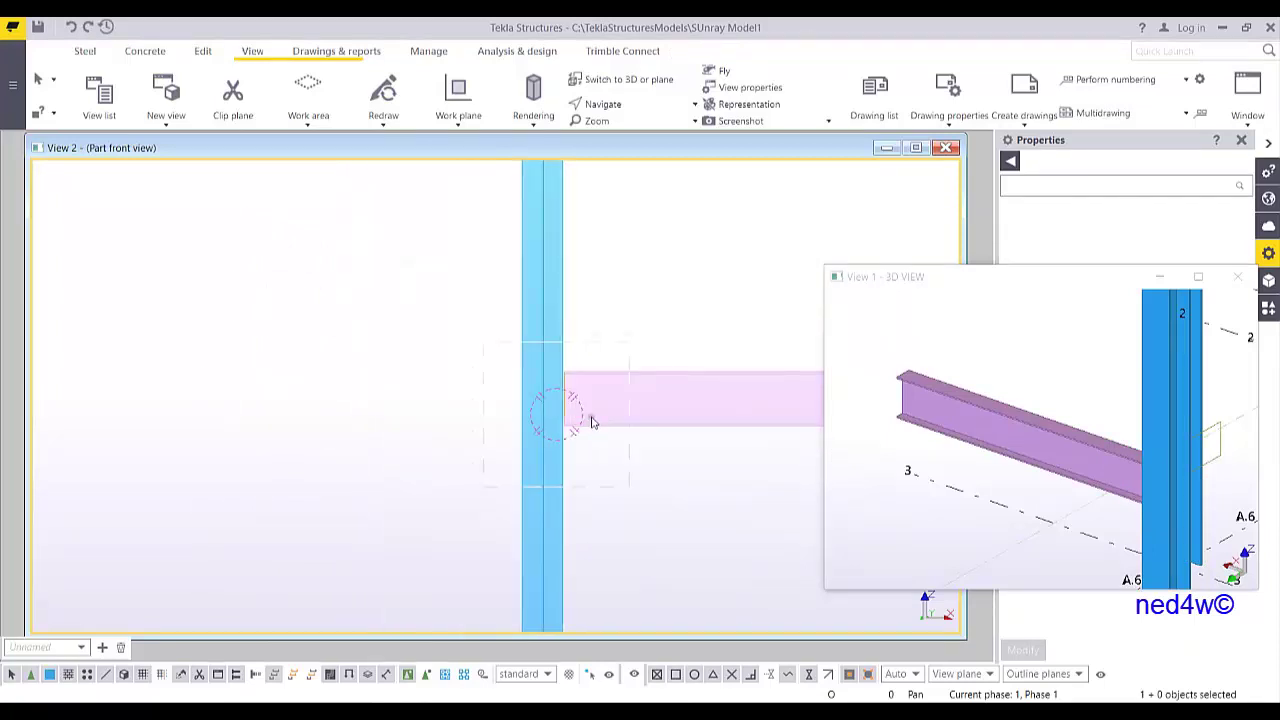
{"action": "scroll", "coordinate": [595, 420], "scroll_direction": "down", "scroll_amount": 5}
{"action": "scroll", "coordinate": [600, 420], "scroll_direction": "up", "scroll_amount": 3}
{"action": "scroll", "coordinate": [602, 424], "scroll_direction": "down", "scroll_amount": 3}
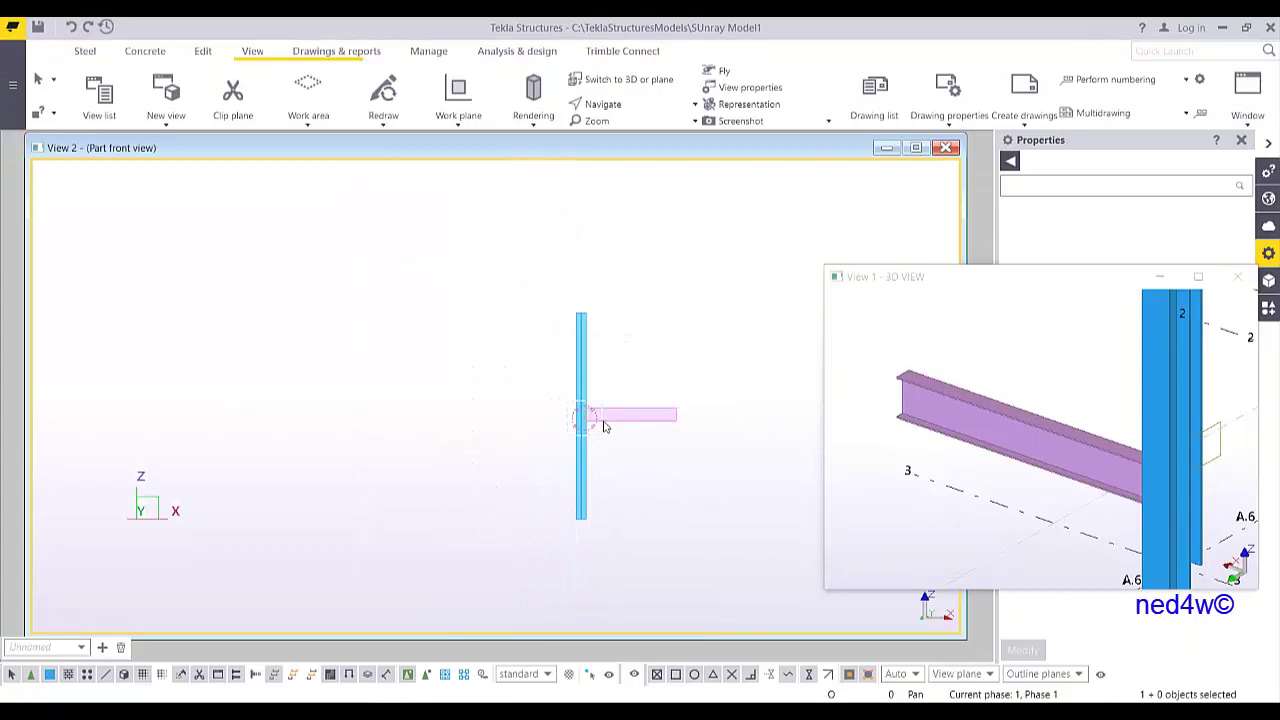
{"action": "scroll", "coordinate": [603, 426], "scroll_direction": "up", "scroll_amount": 8}
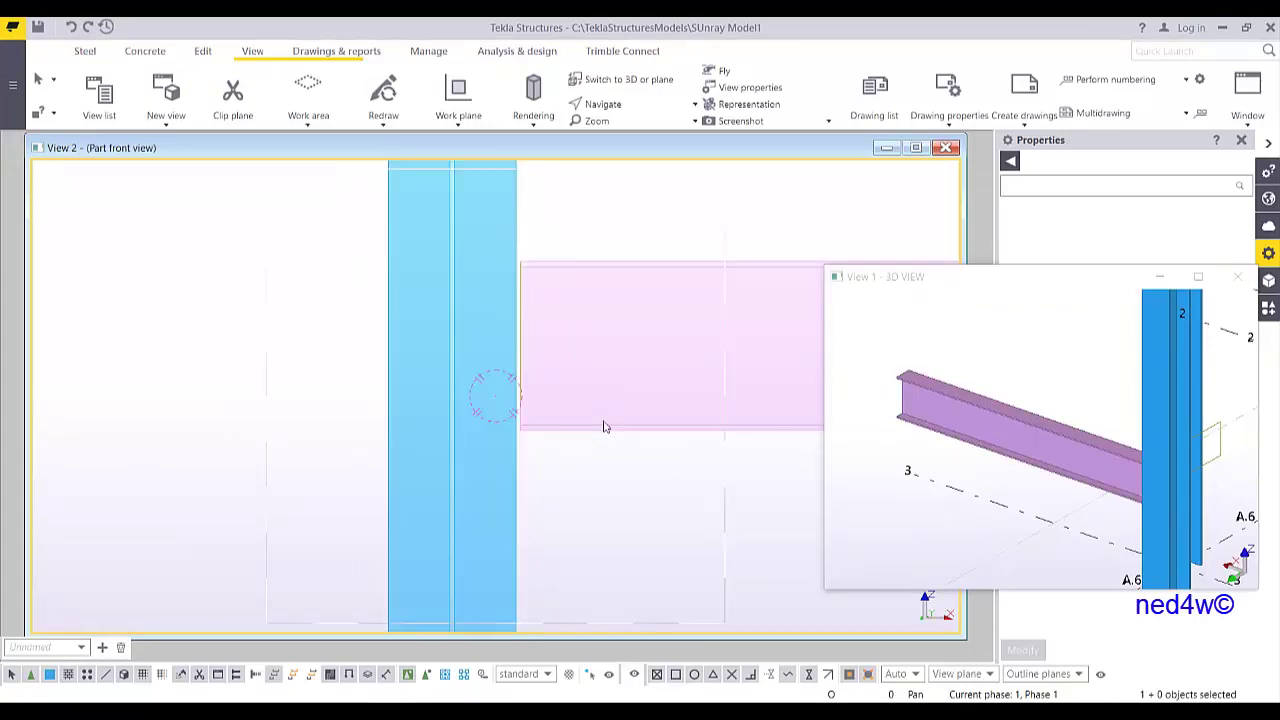
{"action": "middle_click_drag", "start_coordinate": [560, 442], "coordinate": [544, 458]}
{"action": "scroll", "coordinate": [490, 294], "scroll_direction": "up", "scroll_amount": 4}
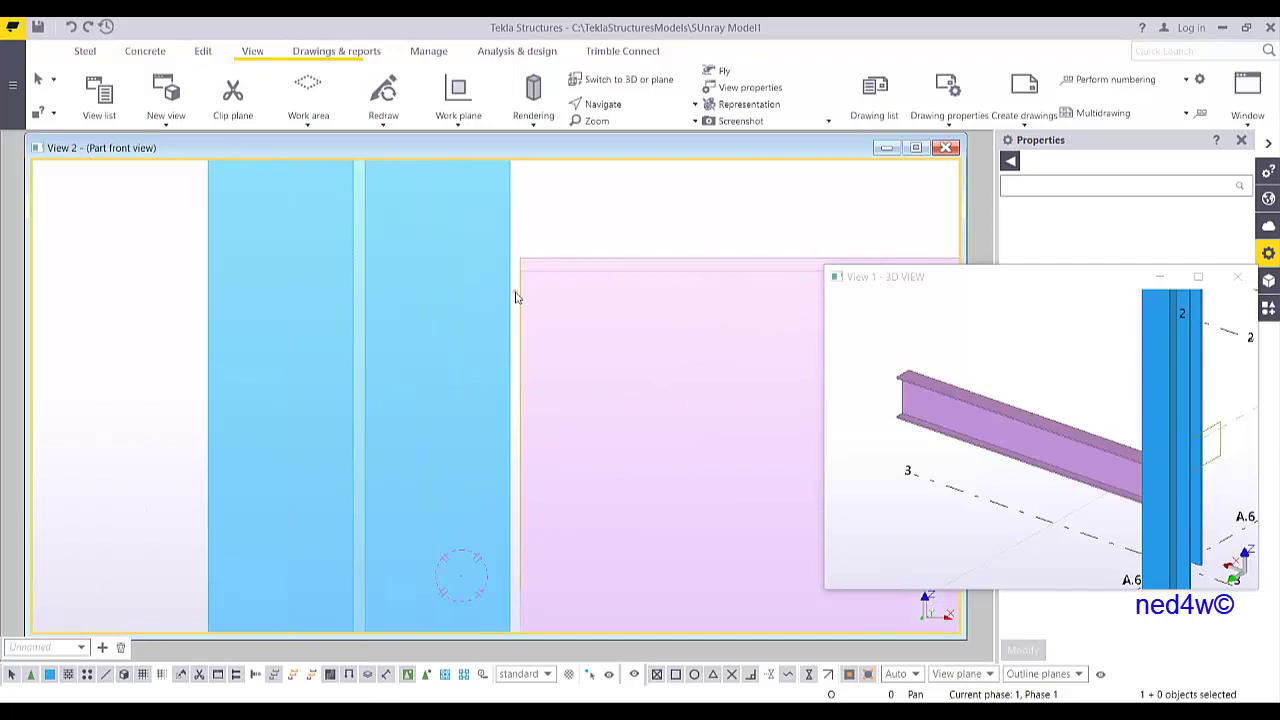
{"action": "middle_click_drag", "start_coordinate": [518, 288], "coordinate": [553, 300]}
{"action": "scroll", "coordinate": [566, 297], "scroll_direction": "down", "scroll_amount": 2}
{"action": "scroll", "coordinate": [578, 300], "scroll_direction": "up", "scroll_amount": 1}
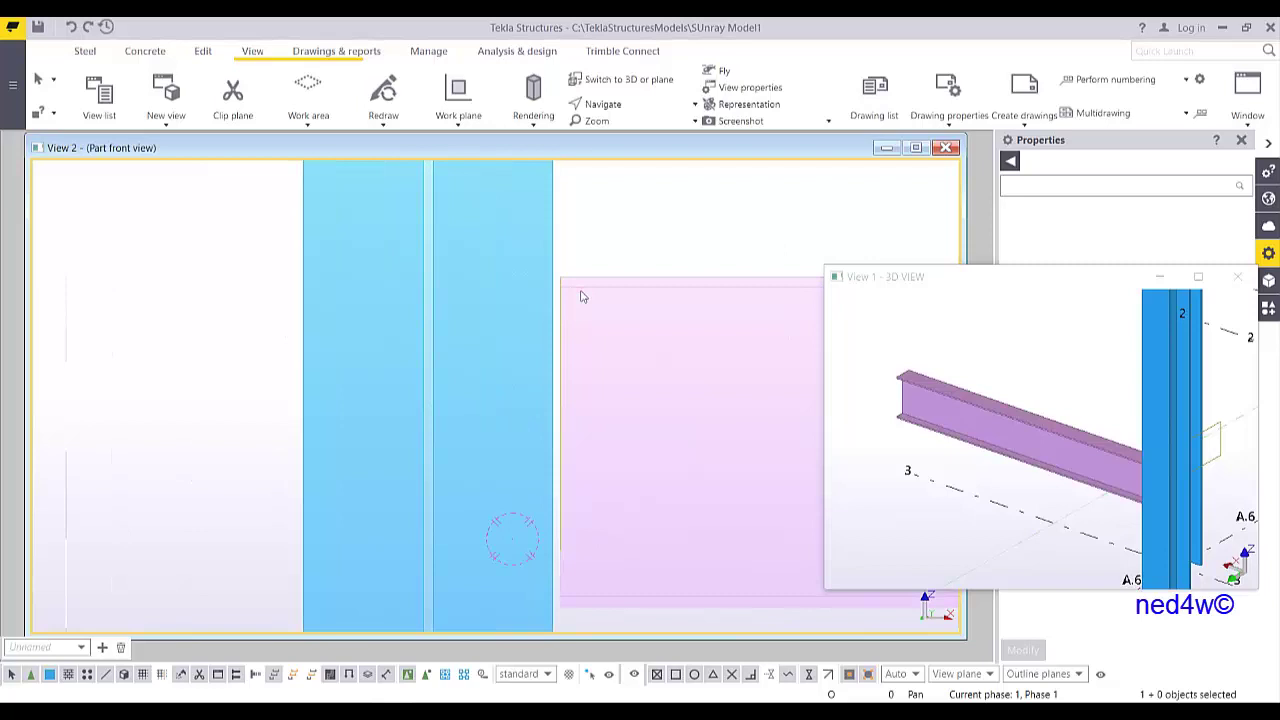
{"action": "scroll", "coordinate": [580, 300], "scroll_direction": "down", "scroll_amount": 1}
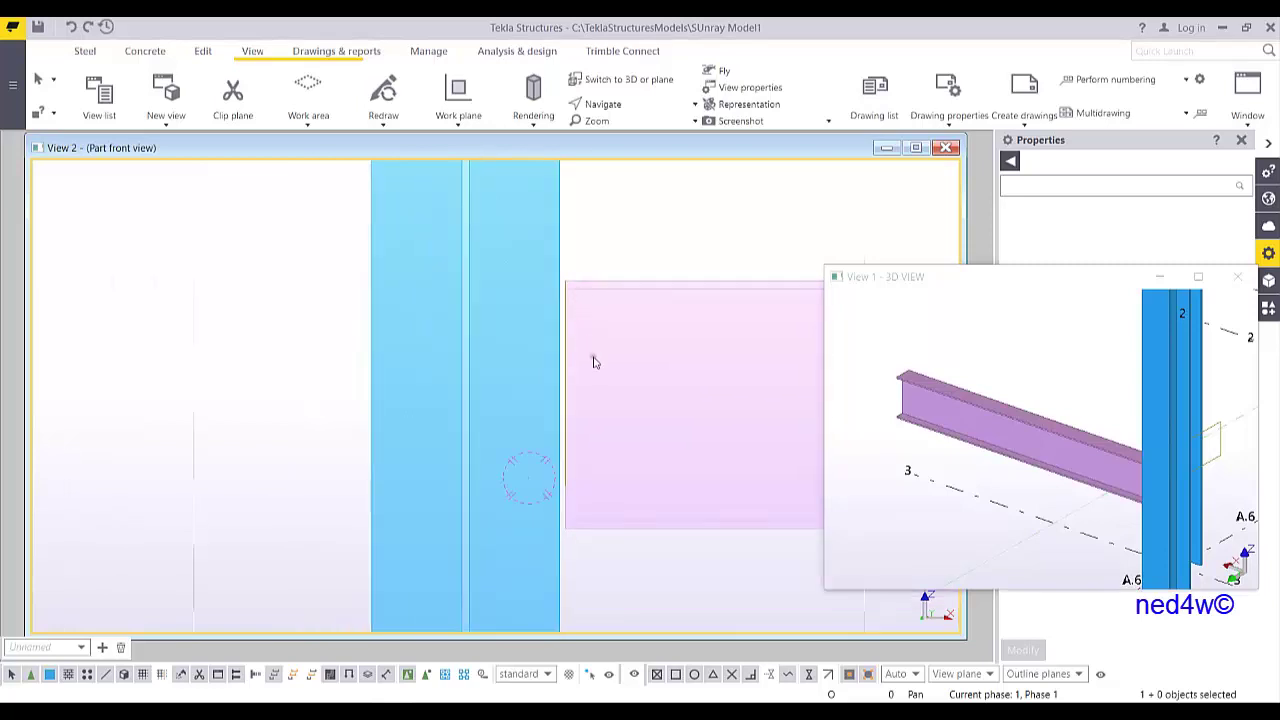
{"action": "middle_click_drag", "start_coordinate": [589, 358], "coordinate": [539, 348]}
- Bring up the part top view and enlarge it around the column's cross-section
{"action": "key", "text": "ctrl+Tab"}
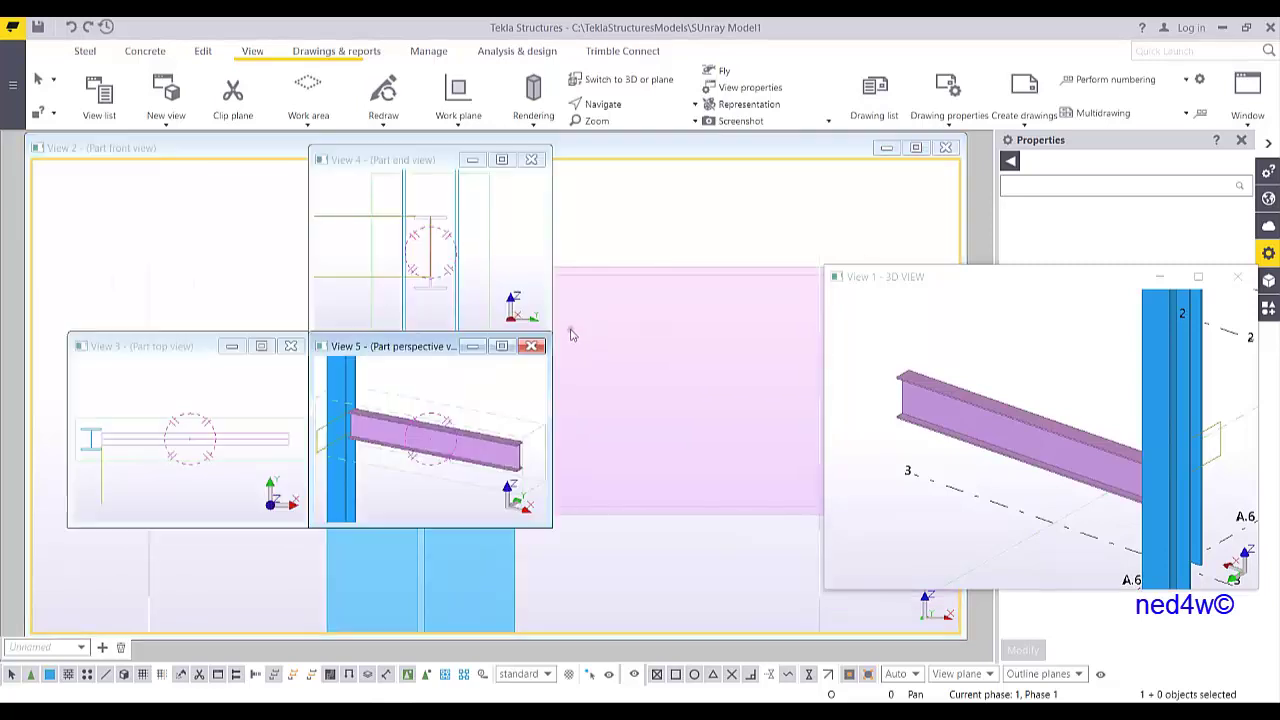
{"action": "left_click_drag", "start_coordinate": [167, 348], "coordinate": [203, 175]}
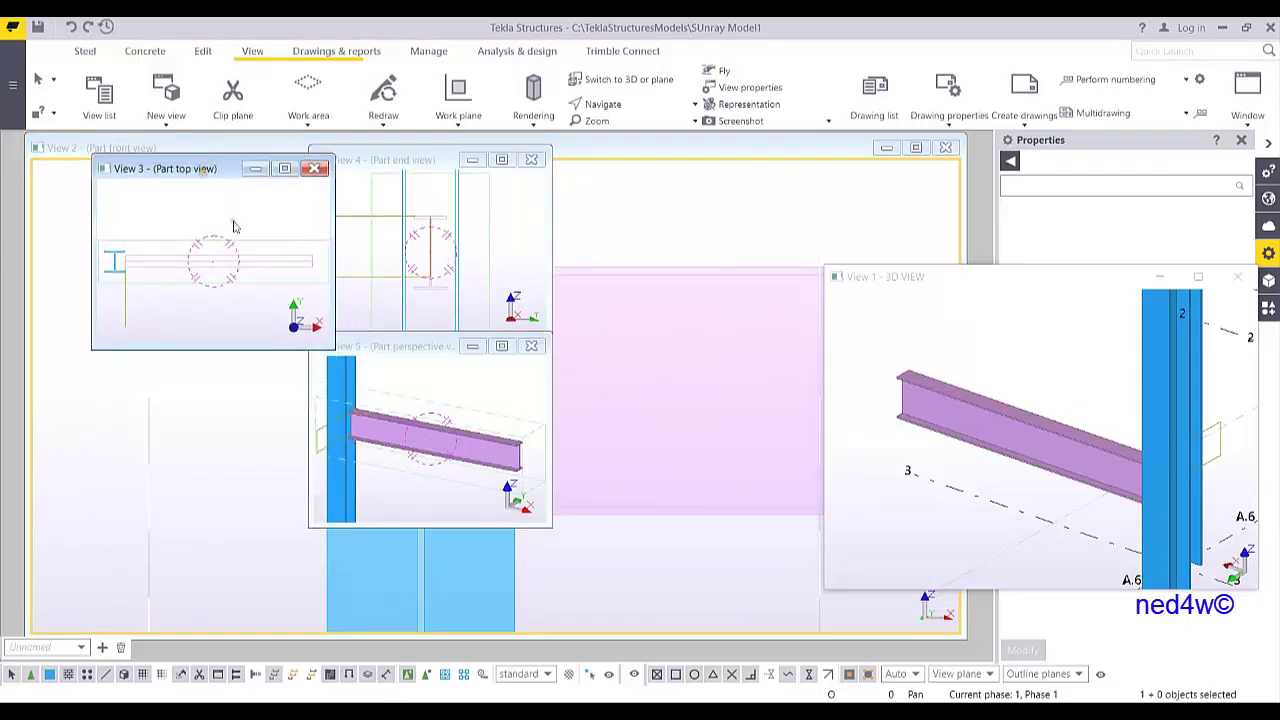
{"action": "left_click_drag", "start_coordinate": [330, 345], "coordinate": [884, 592]}
{"action": "scroll", "coordinate": [363, 417], "scroll_direction": "up", "scroll_amount": 6}
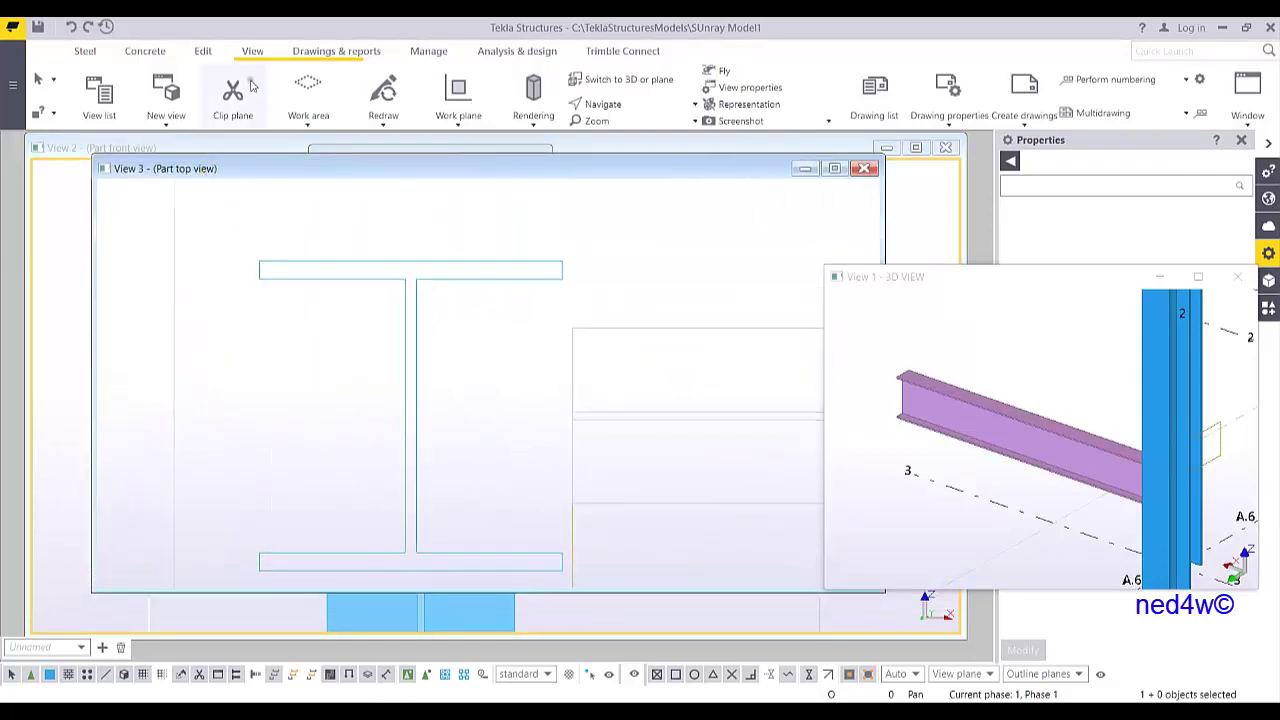
- Start a contour plate named STIFFENER with its depth position set to Front, minimizing the 3D view
{"action": "left_click", "coordinate": [85, 51]}
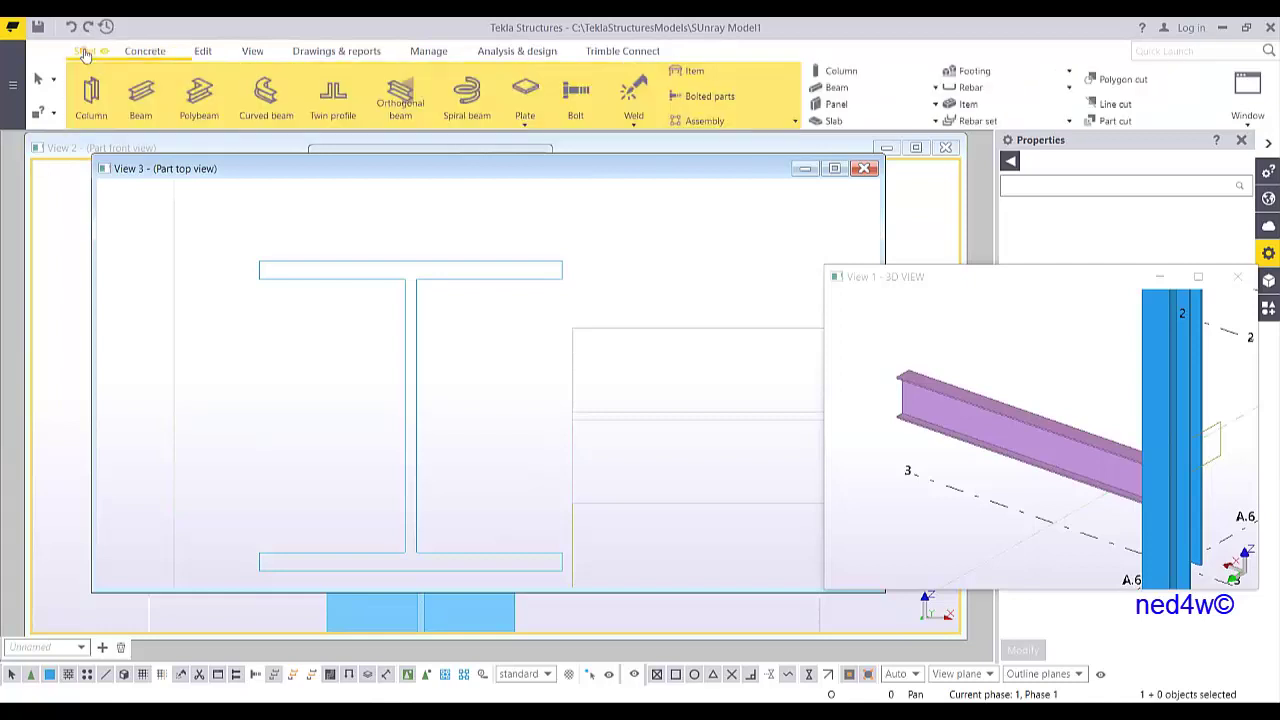
{"action": "left_click", "coordinate": [530, 95]}
{"action": "left_click", "coordinate": [1159, 276]}
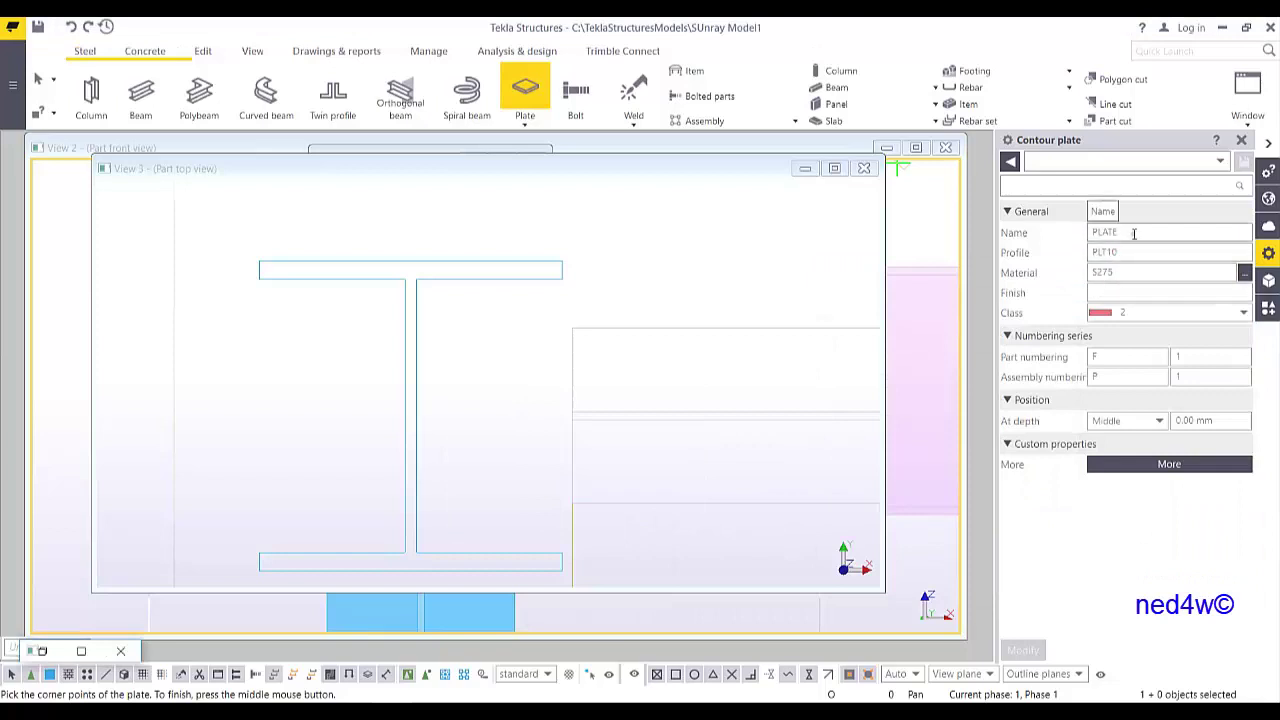
{"action": "left_click", "coordinate": [1133, 232]}
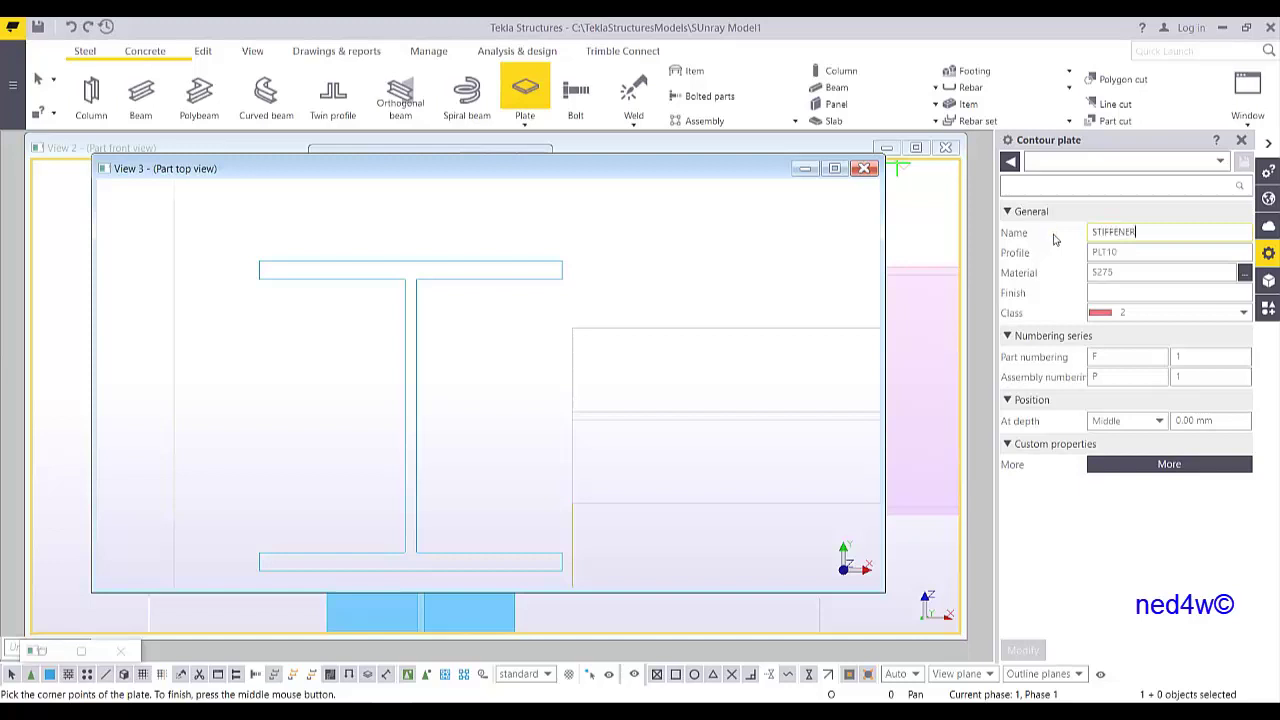
{"action": "left_click", "coordinate": [1159, 420]}
{"action": "left_click", "coordinate": [1125, 444]}
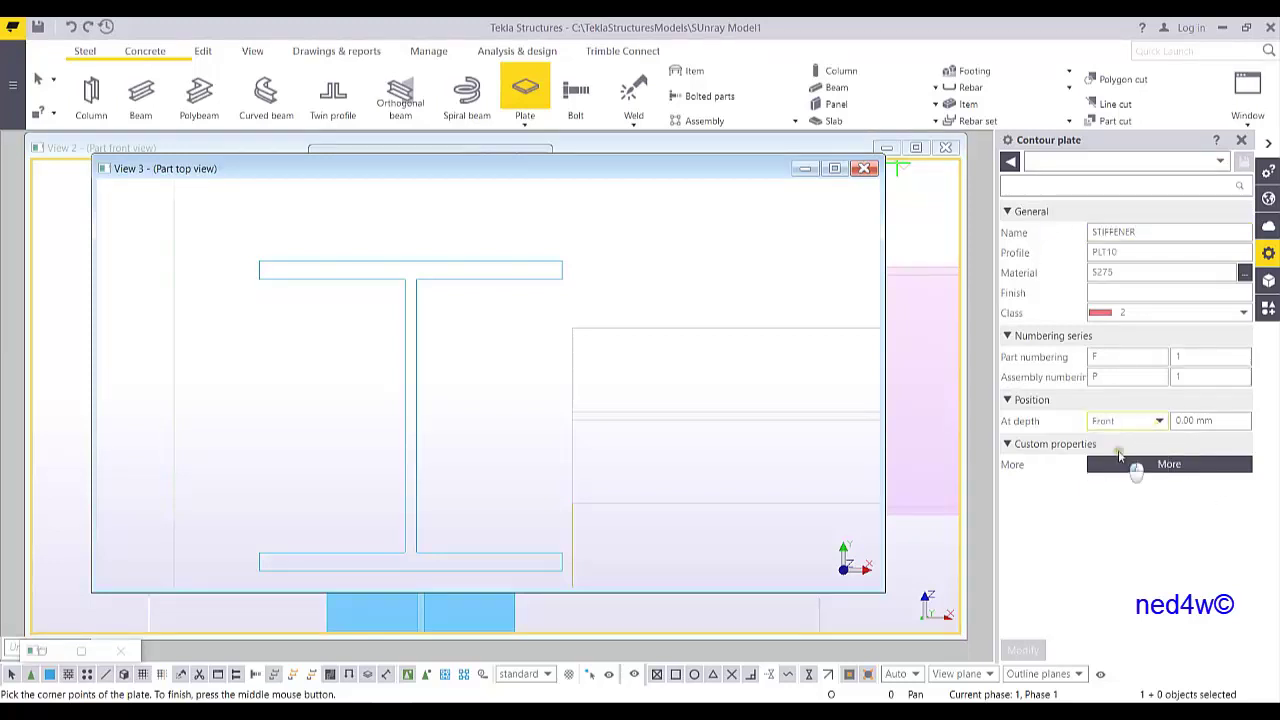
- Draw the rectangular stiffener plate between the column's flanges, from the web to the flange tips facing the beam
{"action": "left_click", "coordinate": [416, 271]}
{"action": "left_click", "coordinate": [562, 271]}
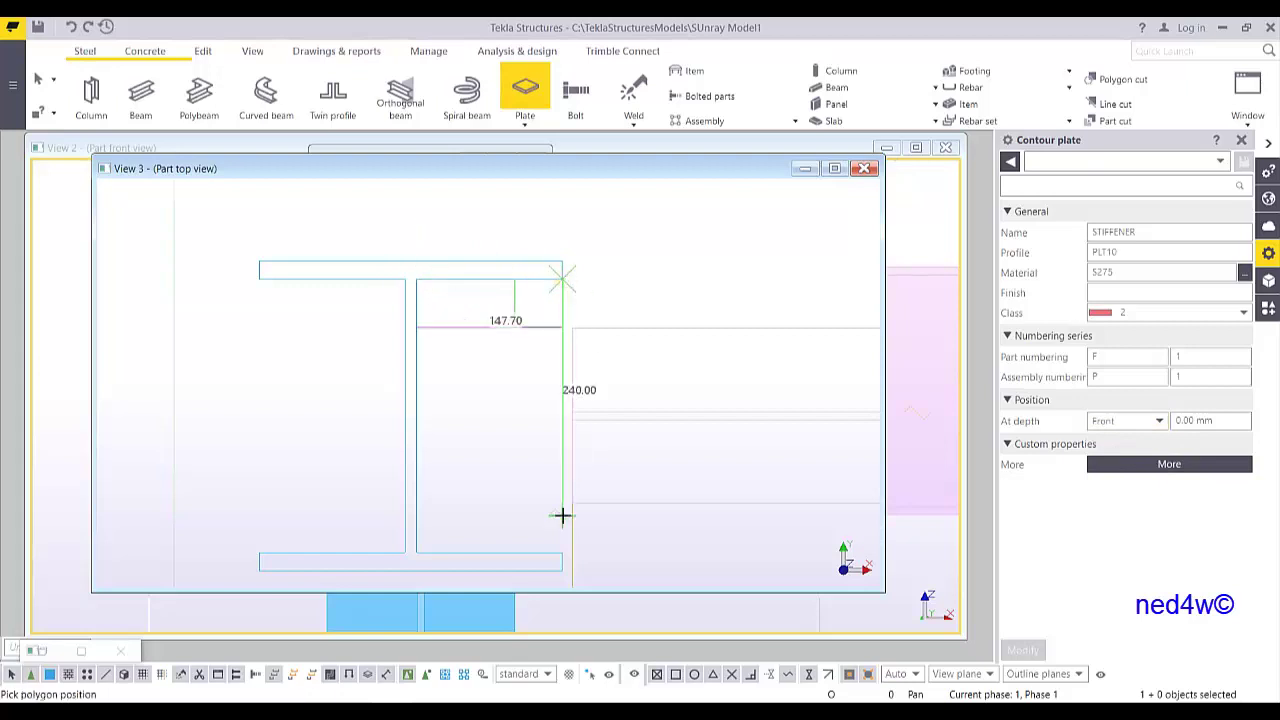
{"action": "left_click", "coordinate": [548, 550]}
{"action": "left_click", "coordinate": [414, 549]}
{"action": "middle_click", "coordinate": [433, 317]}
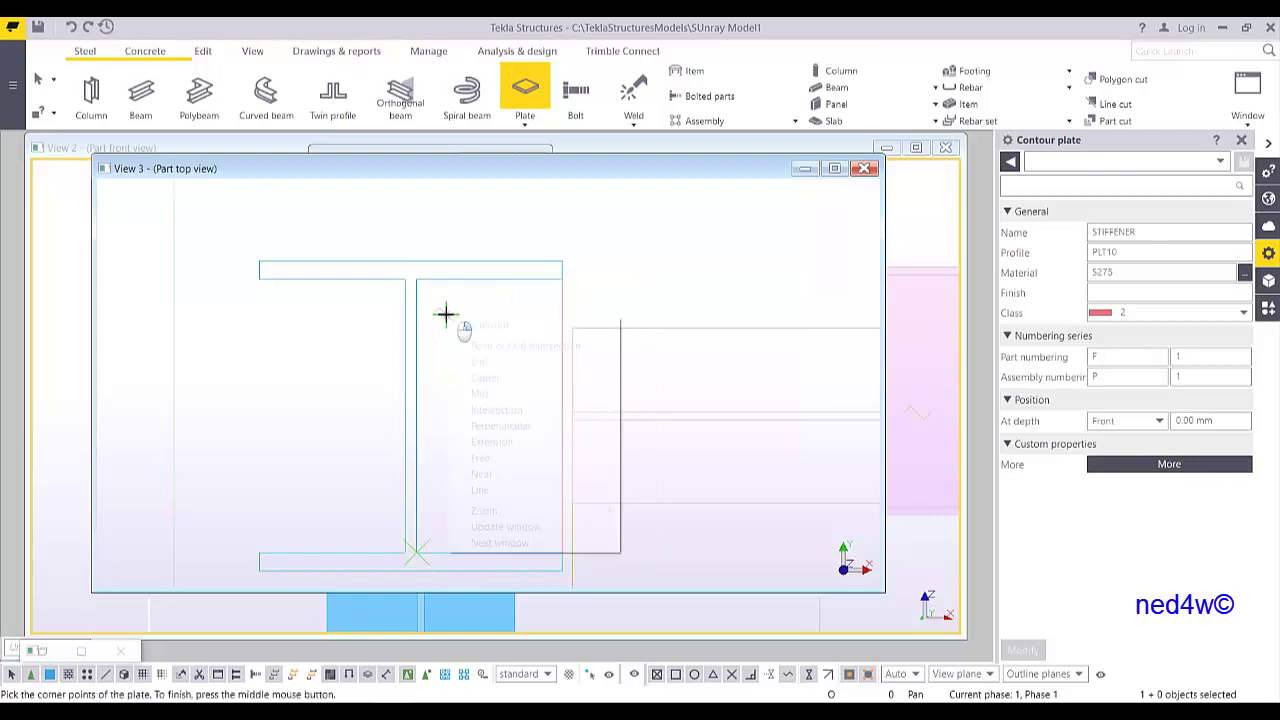
- Give the stiffener's two corners at the column web 15 x 15 mm line chamfers and bring the part front view forward
{"action": "key", "text": "Escape"}
{"action": "left_click", "coordinate": [532, 299]}
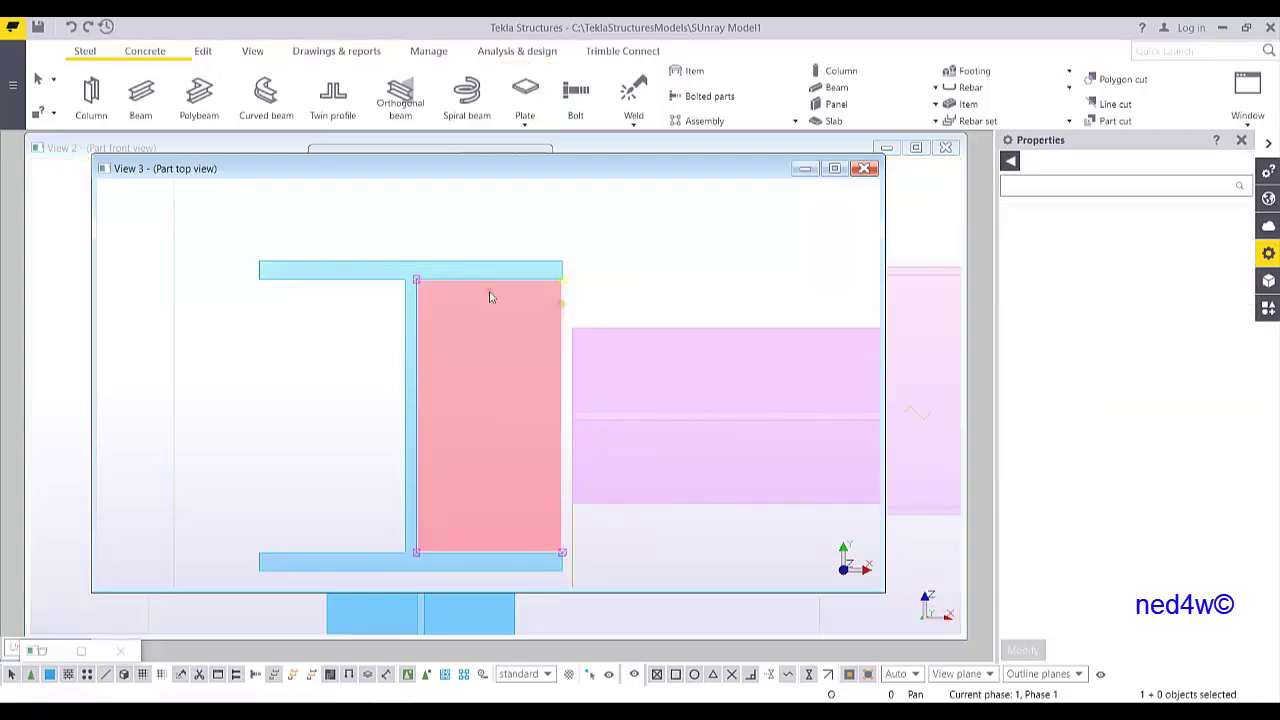
{"action": "left_click", "coordinate": [416, 280]}
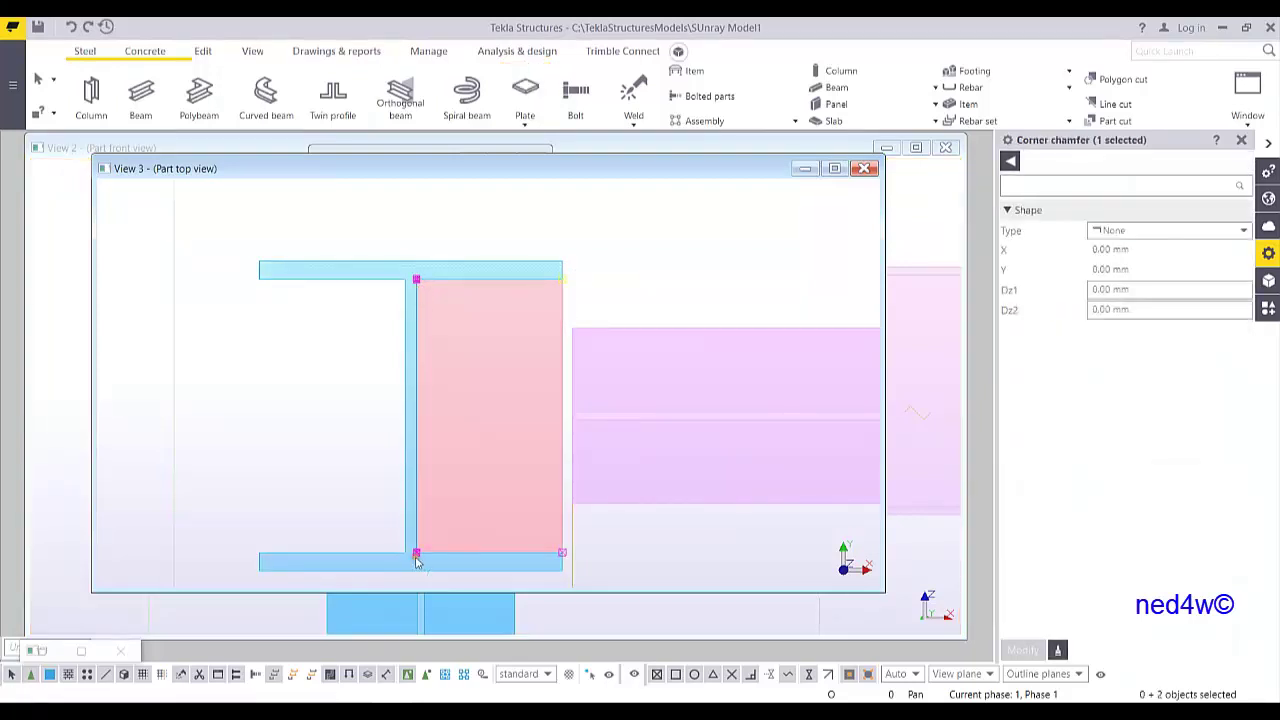
{"action": "left_click", "coordinate": [1110, 231]}
{"action": "left_click", "coordinate": [1108, 251]}
{"action": "left_click", "coordinate": [1125, 250]}
{"action": "key", "text": "ctrl+a"}
{"action": "type", "text": "15"}
{"action": "key", "text": "Tab"}
{"action": "type", "text": "1"}
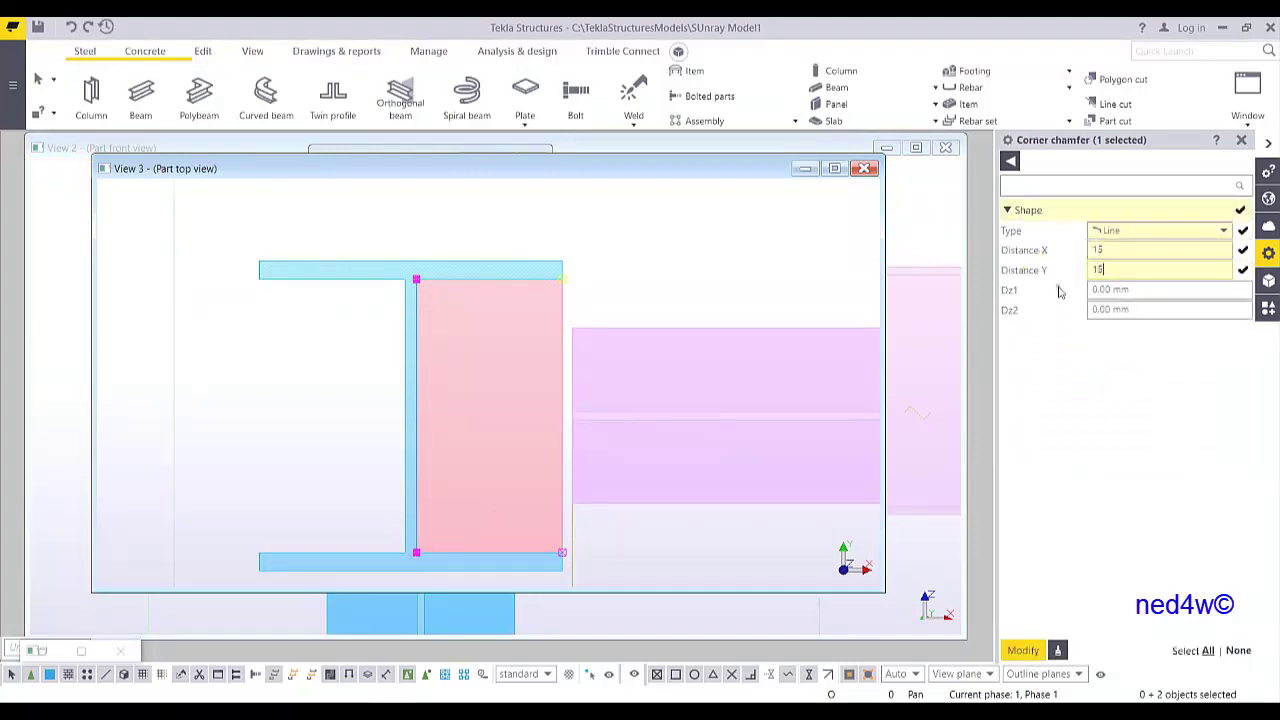
{"action": "key", "text": "Return"}
{"action": "scroll", "coordinate": [657, 266], "scroll_direction": "up", "scroll_amount": 1}
{"action": "left_click", "coordinate": [656, 260]}
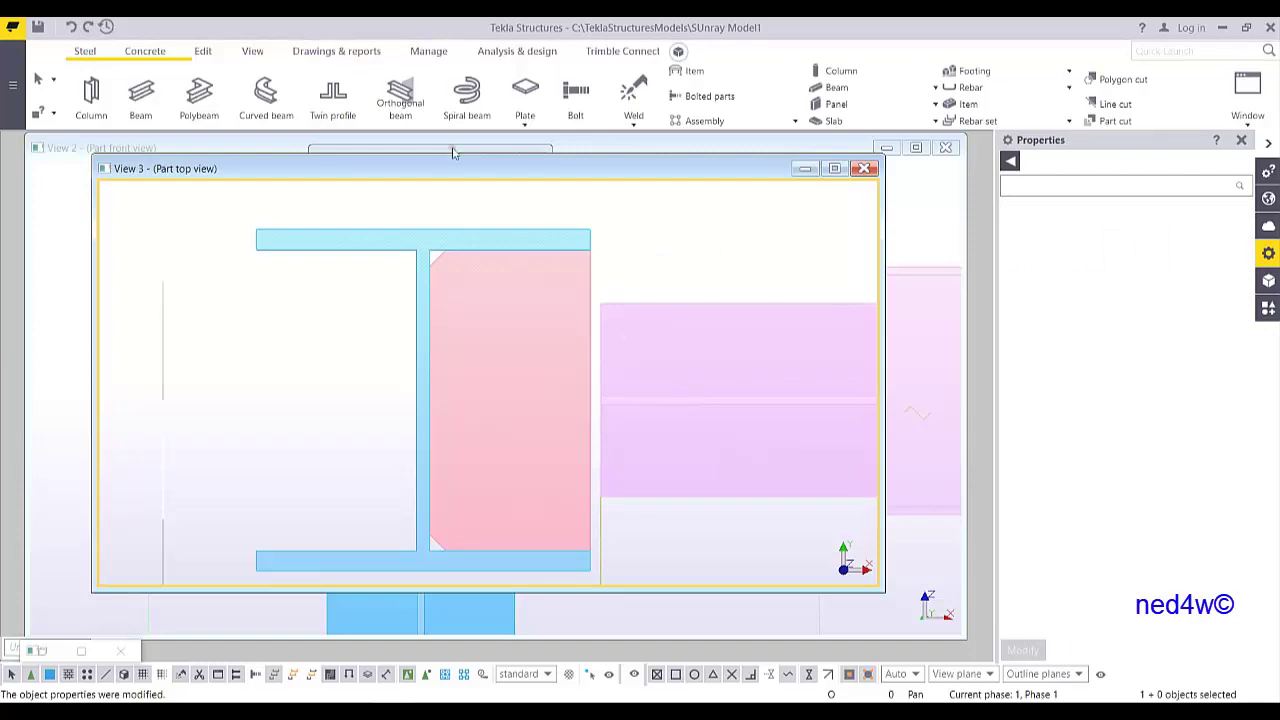
{"action": "left_click", "coordinate": [913, 213]}
{"action": "left_click", "coordinate": [494, 390]}
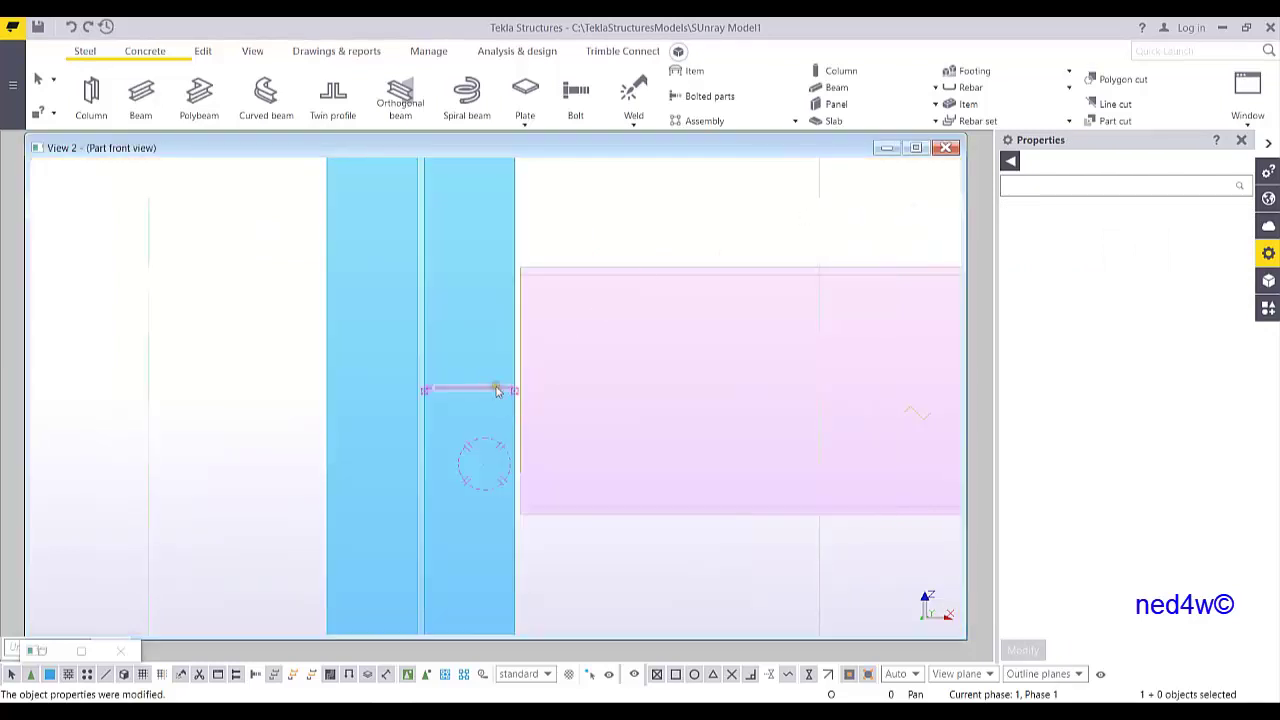
{"action": "right_click", "coordinate": [494, 390]}
{"action": "left_click", "coordinate": [550, 428]}
{"action": "scroll", "coordinate": [505, 400], "scroll_direction": "up", "scroll_amount": 2}
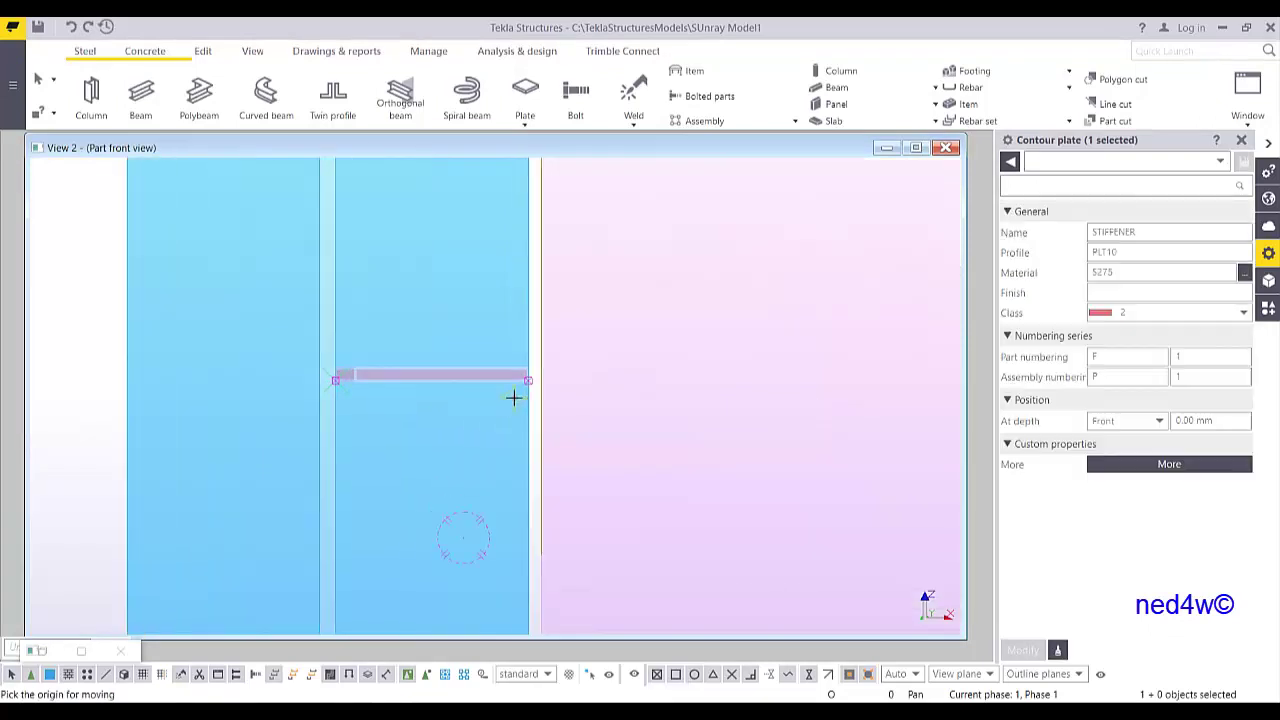
{"action": "middle_click_drag", "start_coordinate": [527, 388], "coordinate": [512, 295]}
{"action": "left_click", "coordinate": [512, 294]}
{"action": "right_click", "coordinate": [546, 270]}
{"action": "left_click", "coordinate": [560, 275]}
- Move the stiffener linearly by dX 0, dY 0 and dZ -203.20 mm, down to the beam's bottom edge
{"action": "left_click", "coordinate": [492, 294]}
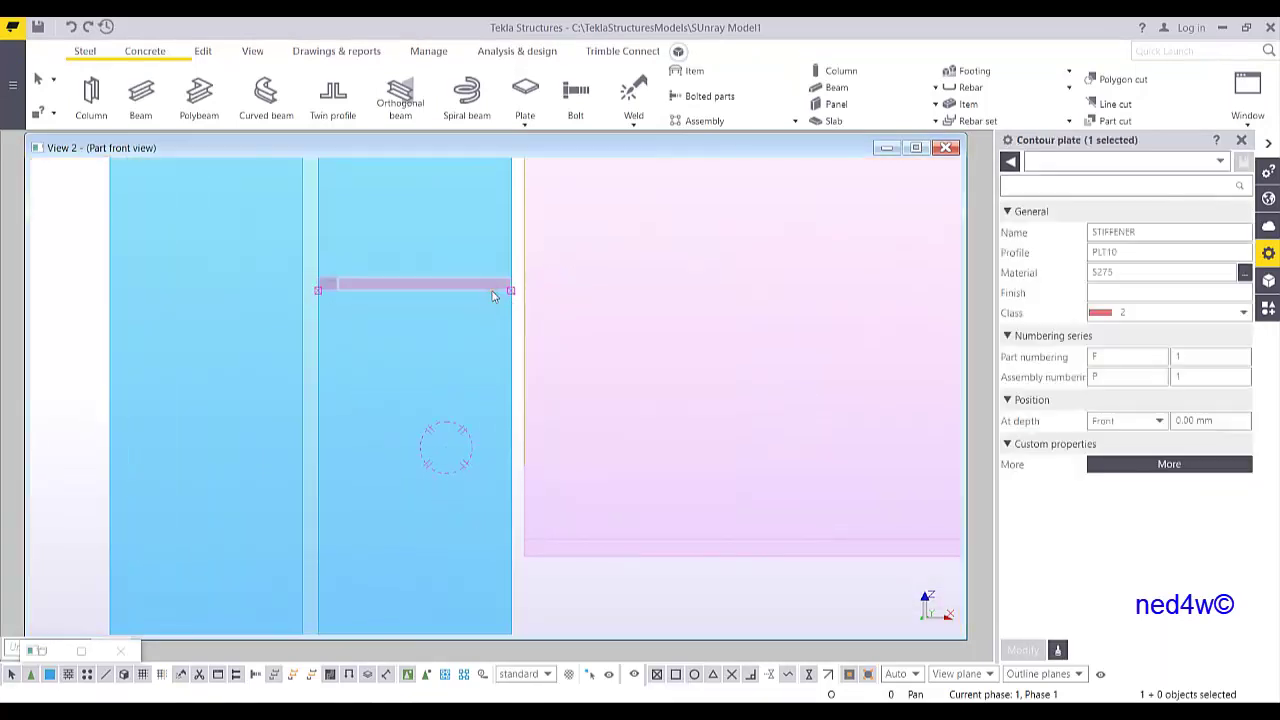
{"action": "right_click", "coordinate": [492, 286]}
{"action": "mouse_move", "coordinate": [549, 385]}
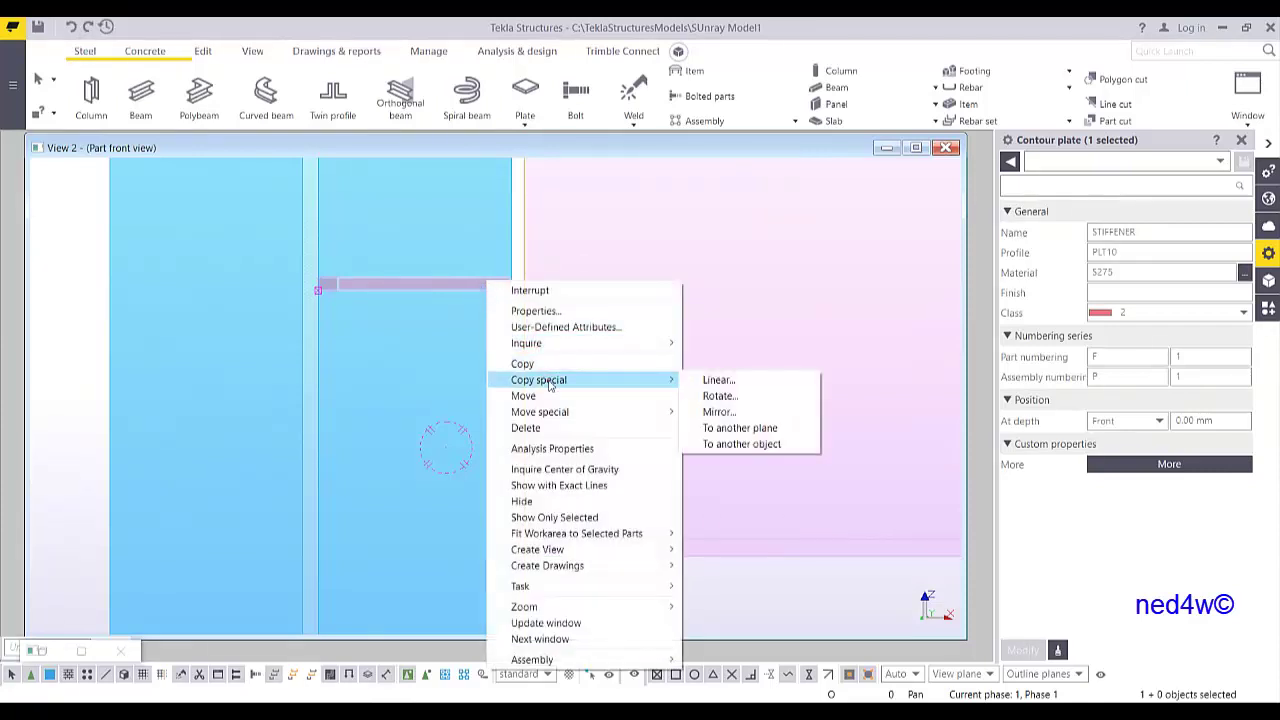
{"action": "mouse_move", "coordinate": [565, 415]}
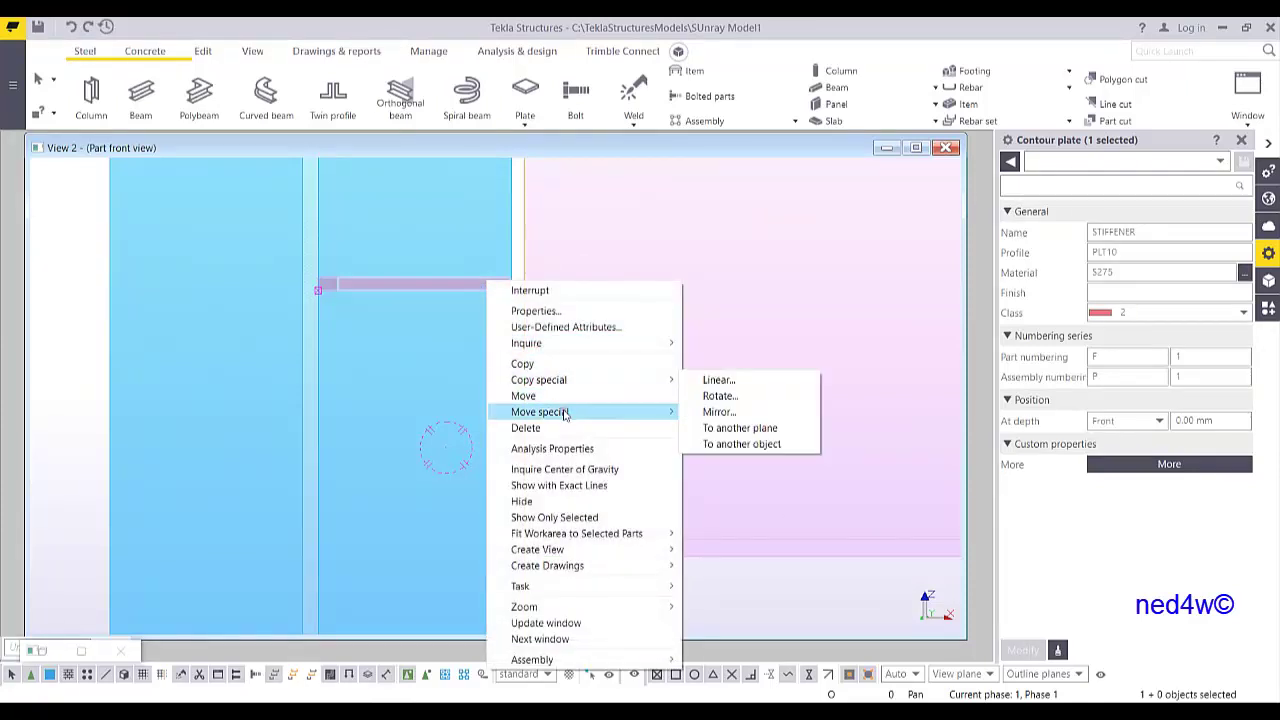
{"action": "left_click", "coordinate": [715, 412]}
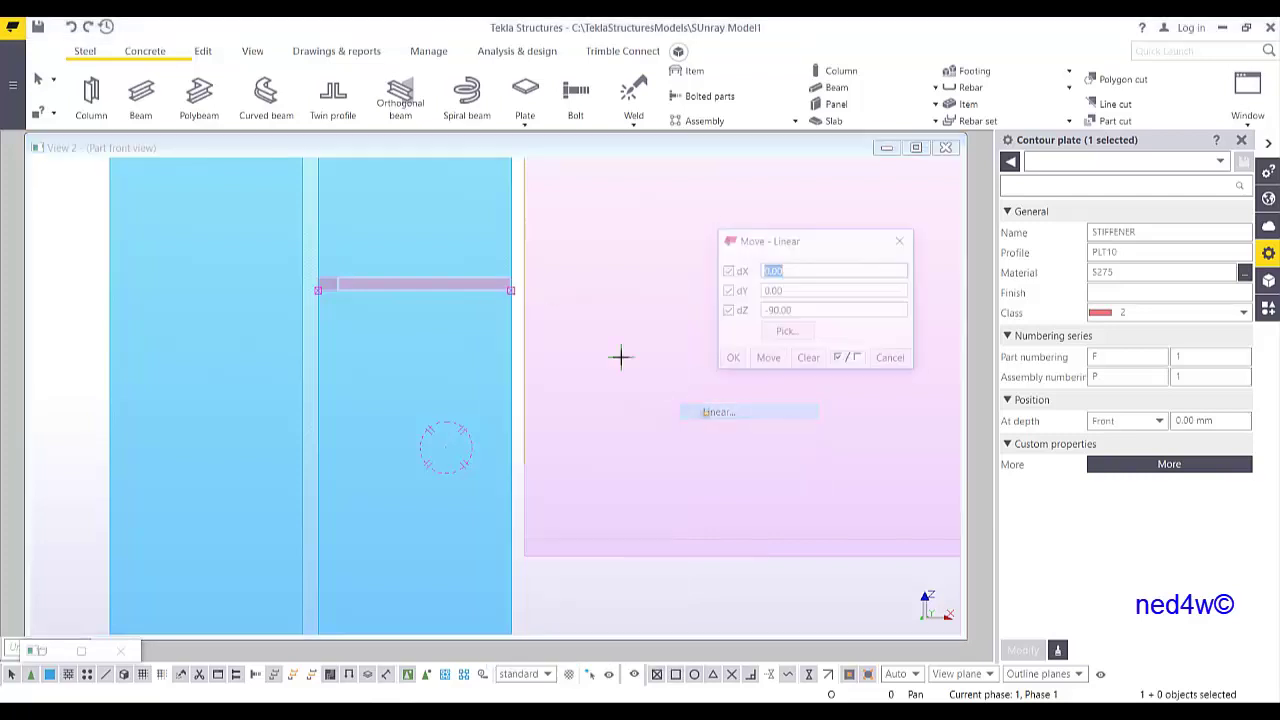
{"action": "left_click", "coordinate": [510, 291]}
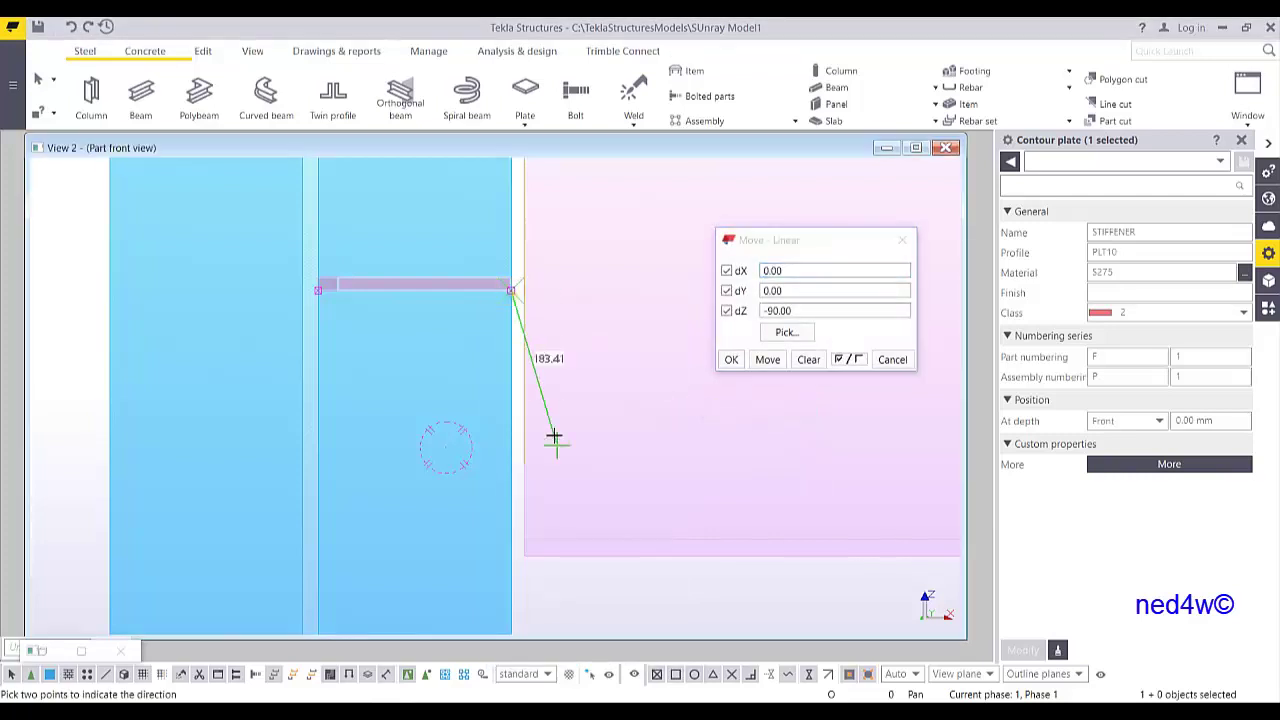
{"action": "left_click", "coordinate": [527, 558]}
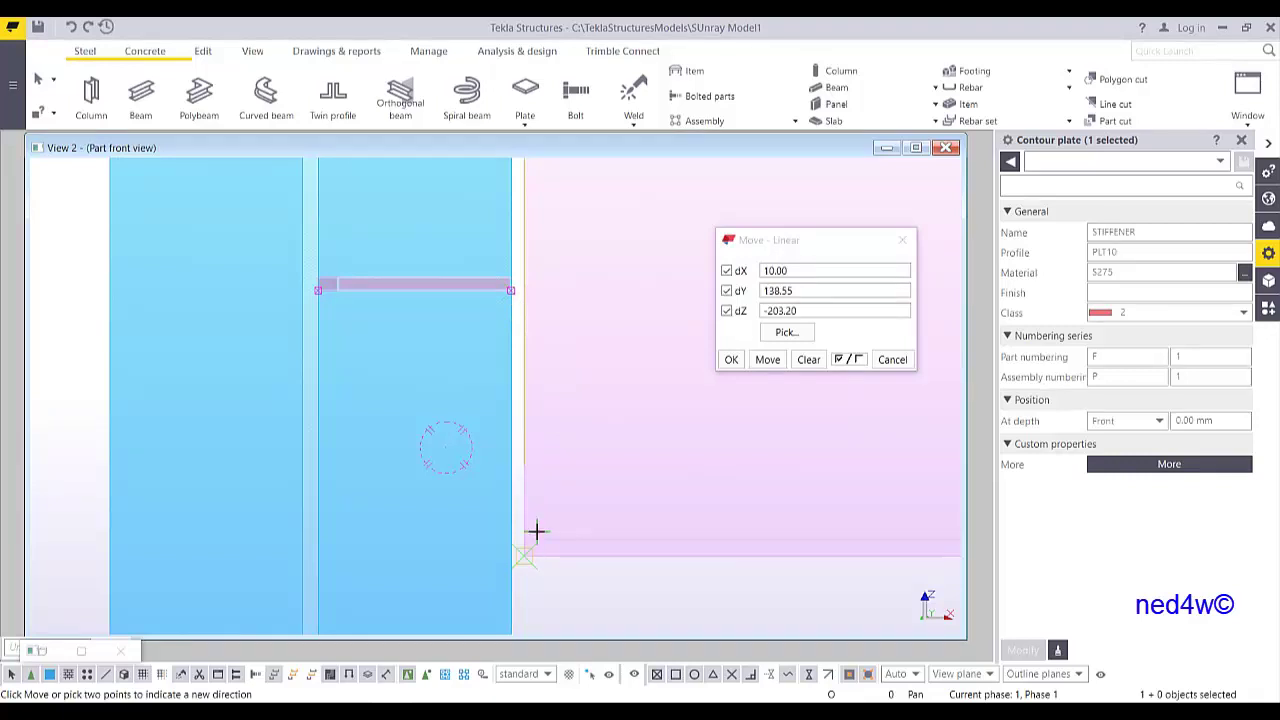
{"action": "left_click", "coordinate": [812, 290]}
{"action": "left_click_drag", "start_coordinate": [812, 290], "coordinate": [687, 305]}
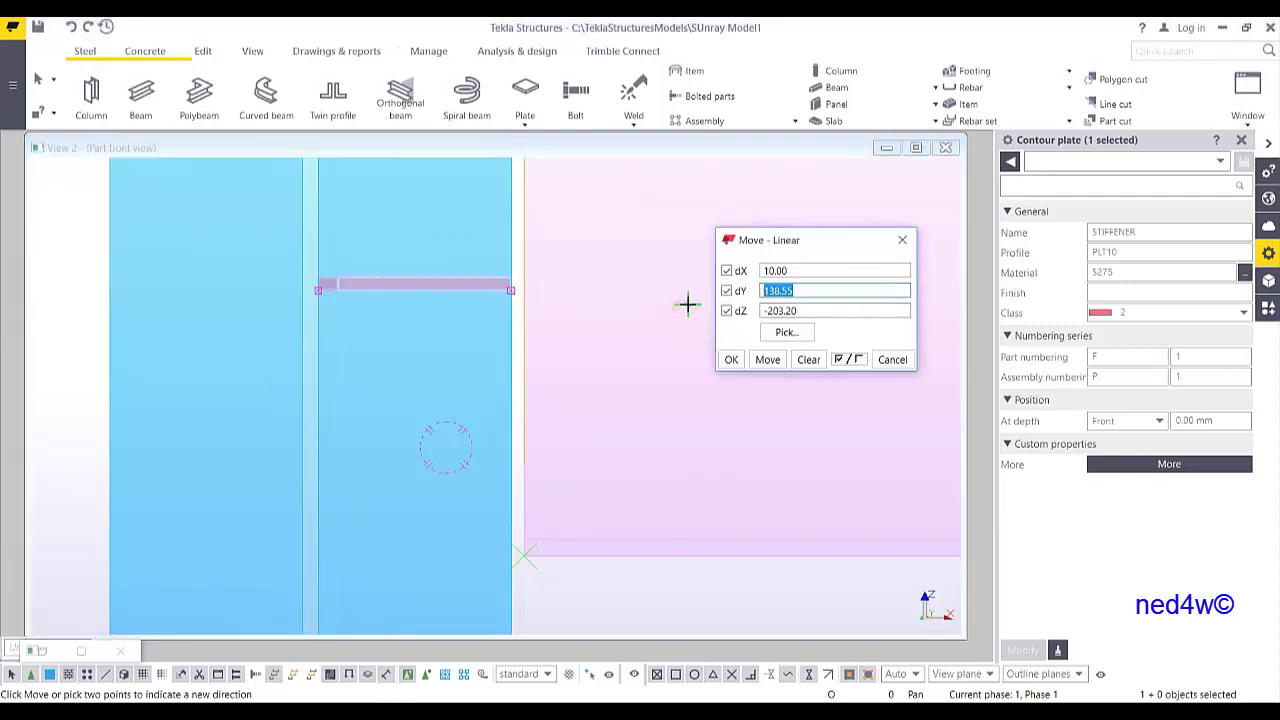
{"action": "type", "text": "0"}
{"action": "key", "text": "Tab"}
{"action": "type", "text": "0"}
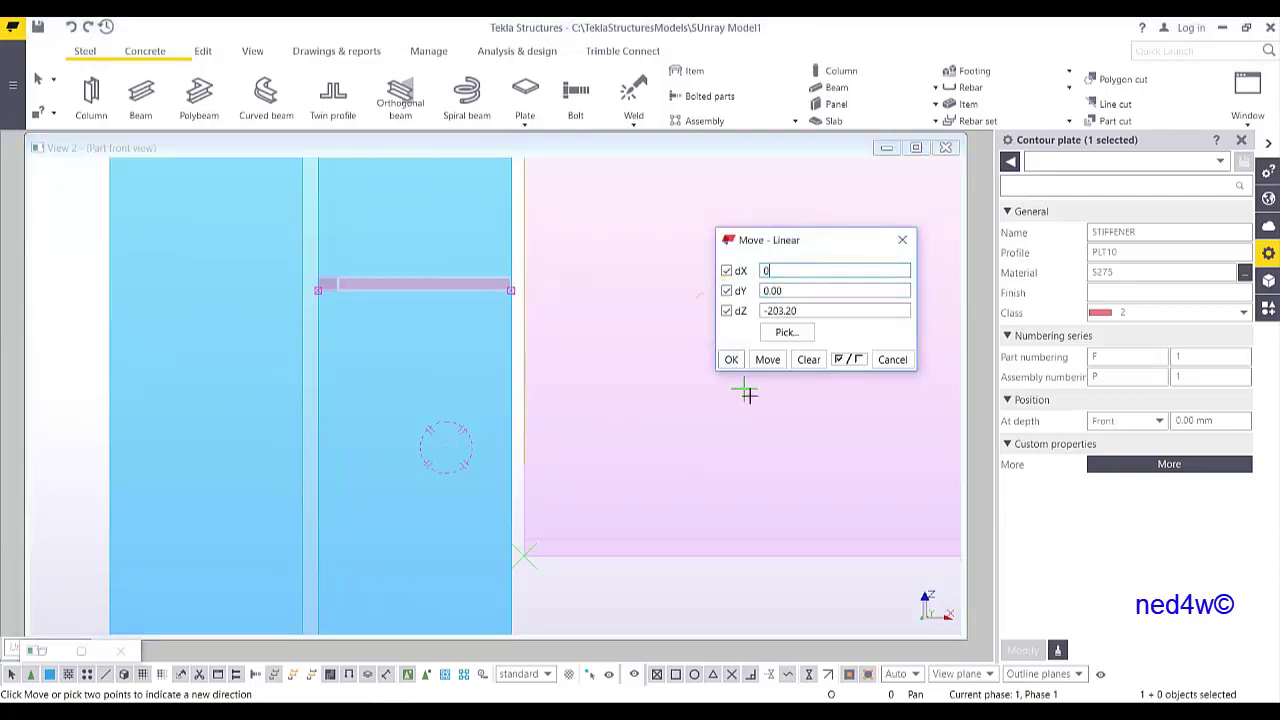
{"action": "left_click", "coordinate": [767, 360]}
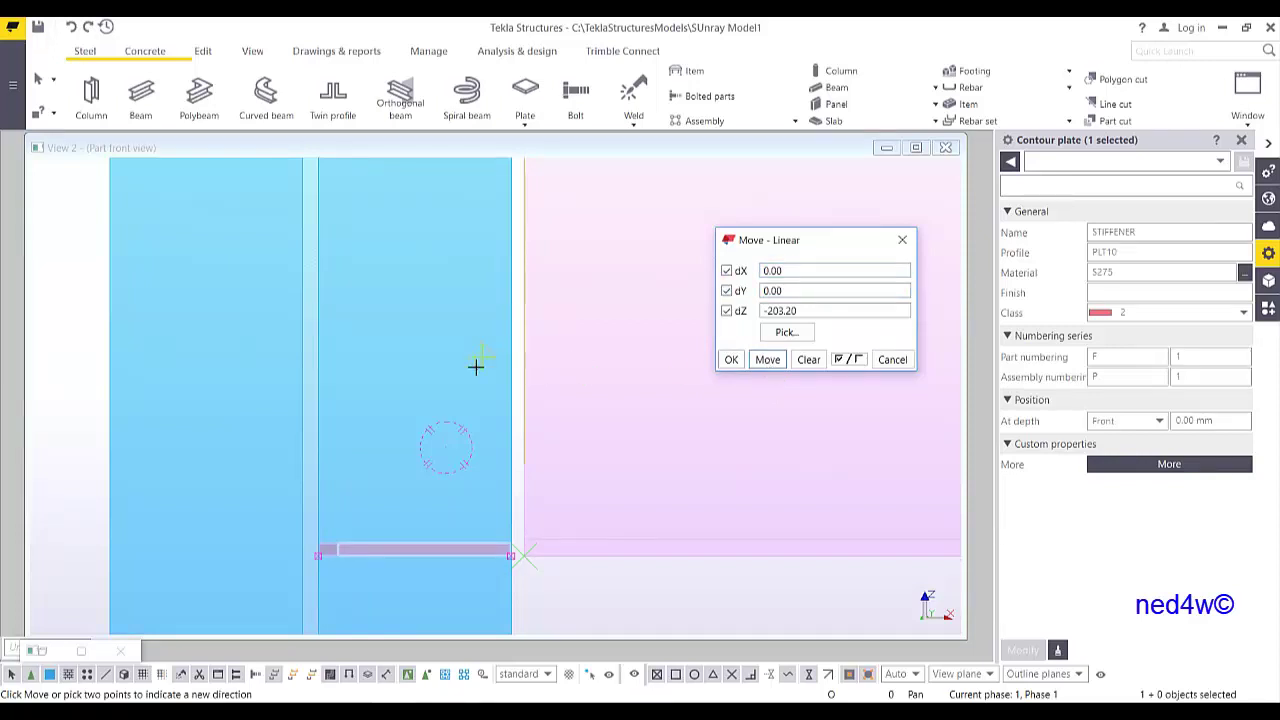
{"action": "scroll", "coordinate": [443, 426], "scroll_direction": "down", "scroll_amount": 2}
{"action": "right_click", "coordinate": [408, 286]}
{"action": "left_click", "coordinate": [440, 292]}
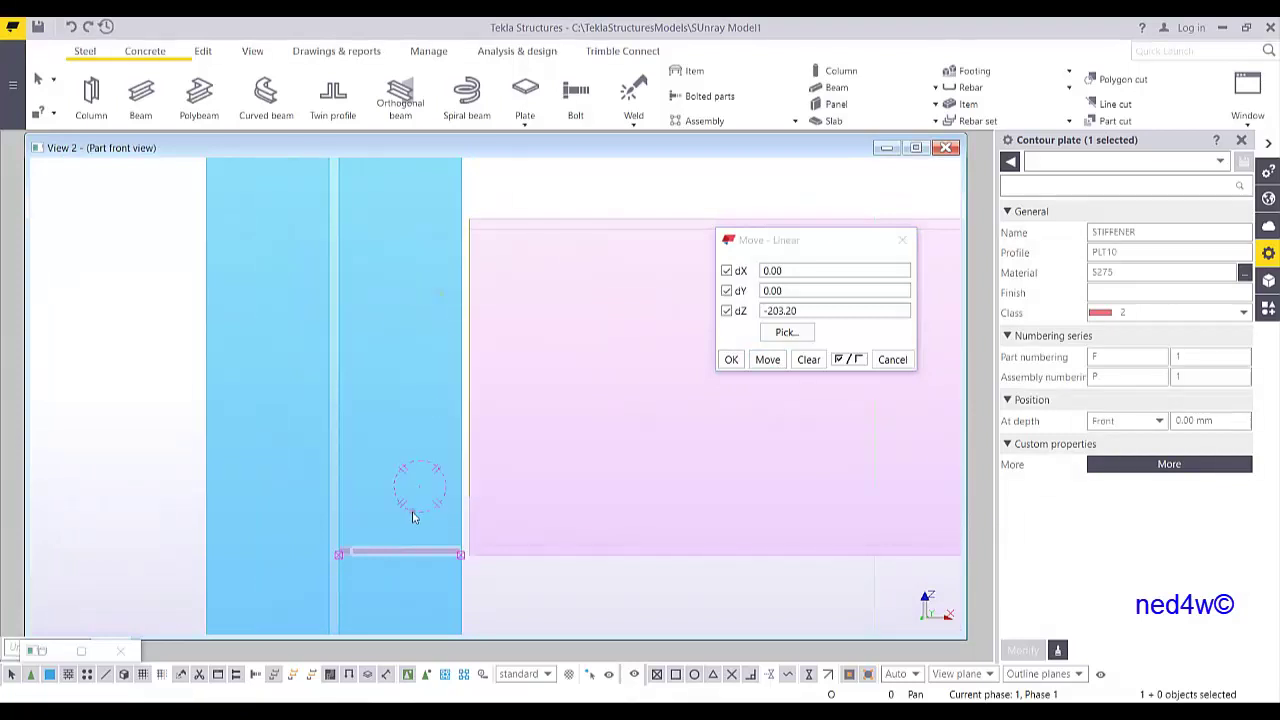
{"action": "right_click", "coordinate": [428, 553]}
{"action": "left_click", "coordinate": [465, 249]}
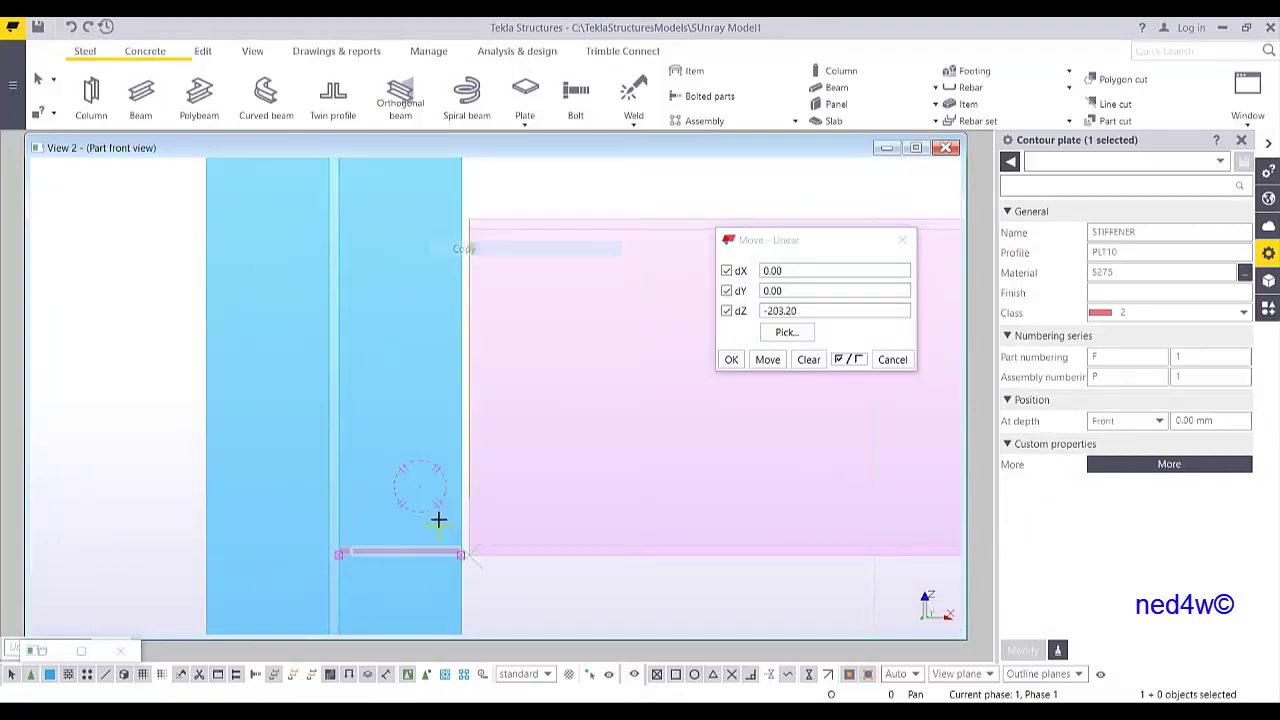
{"action": "left_click", "coordinate": [462, 556]}
{"action": "scroll", "coordinate": [500, 245], "scroll_direction": "up", "scroll_amount": 3}
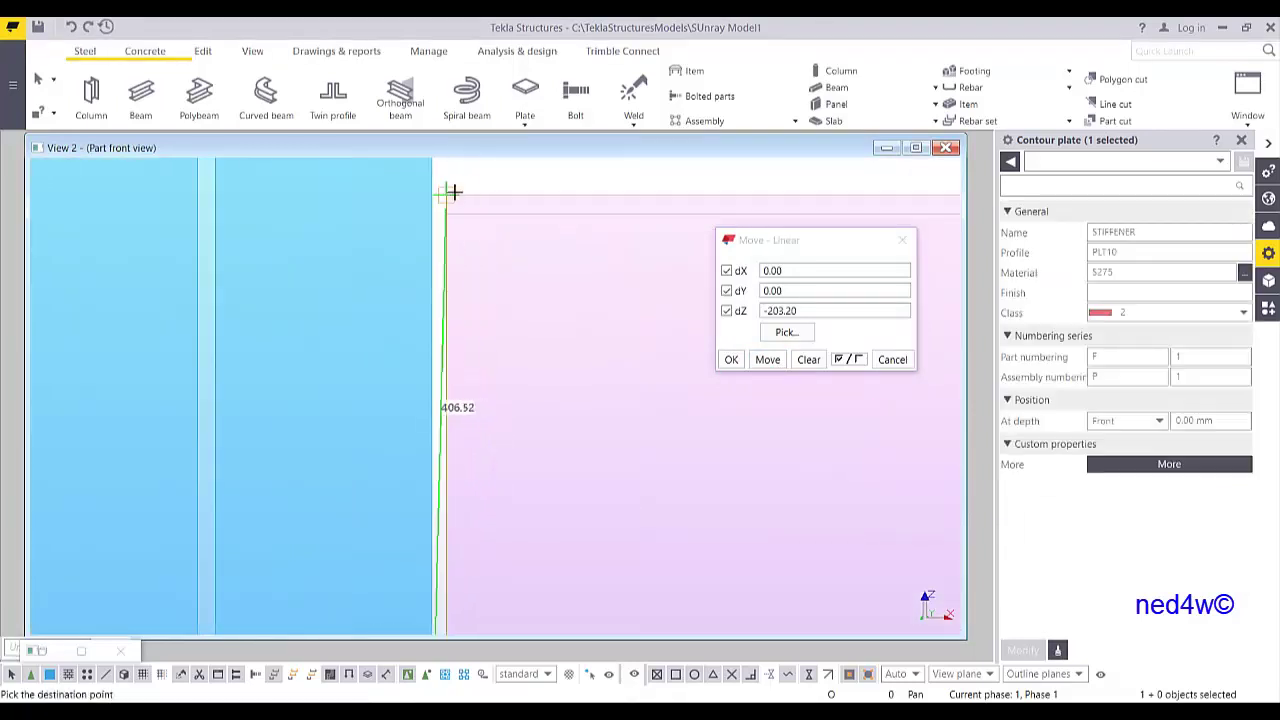
{"action": "right_click", "coordinate": [480, 189]}
{"action": "left_click", "coordinate": [492, 195]}
{"action": "right_click", "coordinate": [437, 363]}
{"action": "left_click", "coordinate": [477, 325]}
{"action": "middle_click_drag", "start_coordinate": [432, 416], "coordinate": [506, 331]}
{"action": "scroll", "coordinate": [500, 335], "scroll_direction": "down", "scroll_amount": 2}
- Make one linear copy of the stiffener at dX 0, dY 0 and dZ 406.40 mm, level with the beam's top edge
{"action": "right_click", "coordinate": [488, 428]}
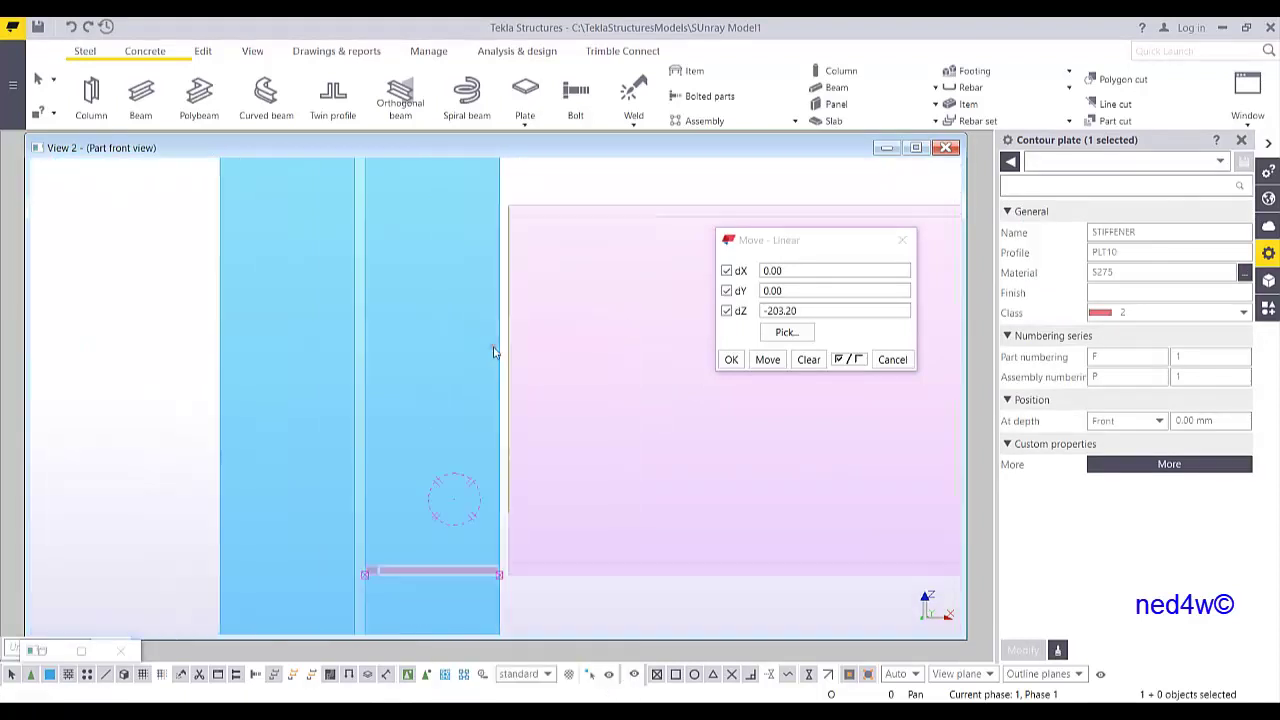
{"action": "mouse_move", "coordinate": [545, 138]}
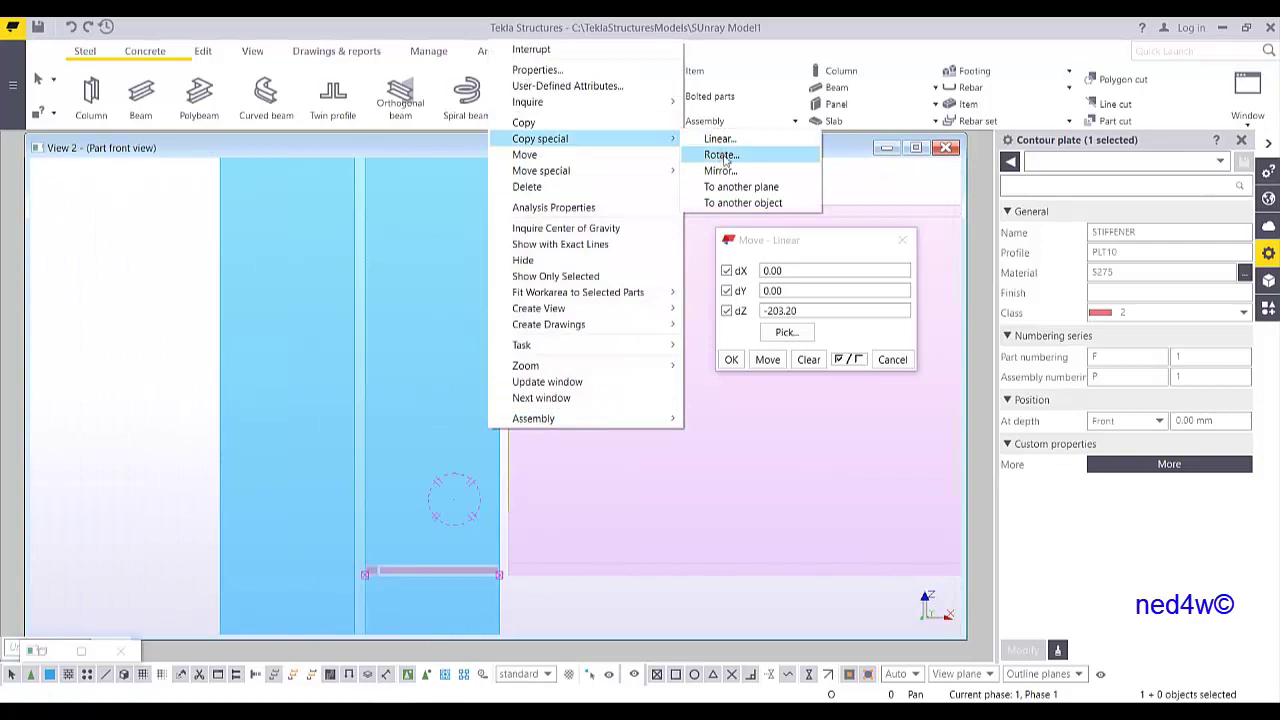
{"action": "left_click", "coordinate": [716, 141]}
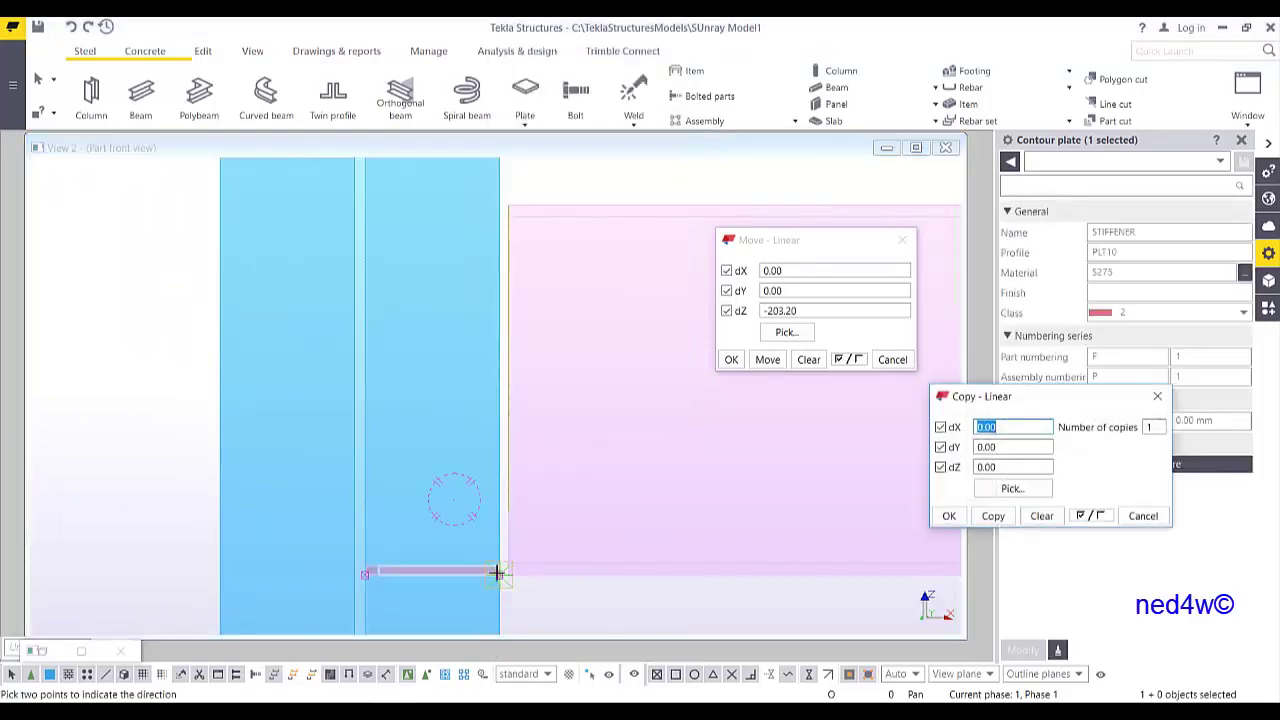
{"action": "left_click", "coordinate": [500, 573]}
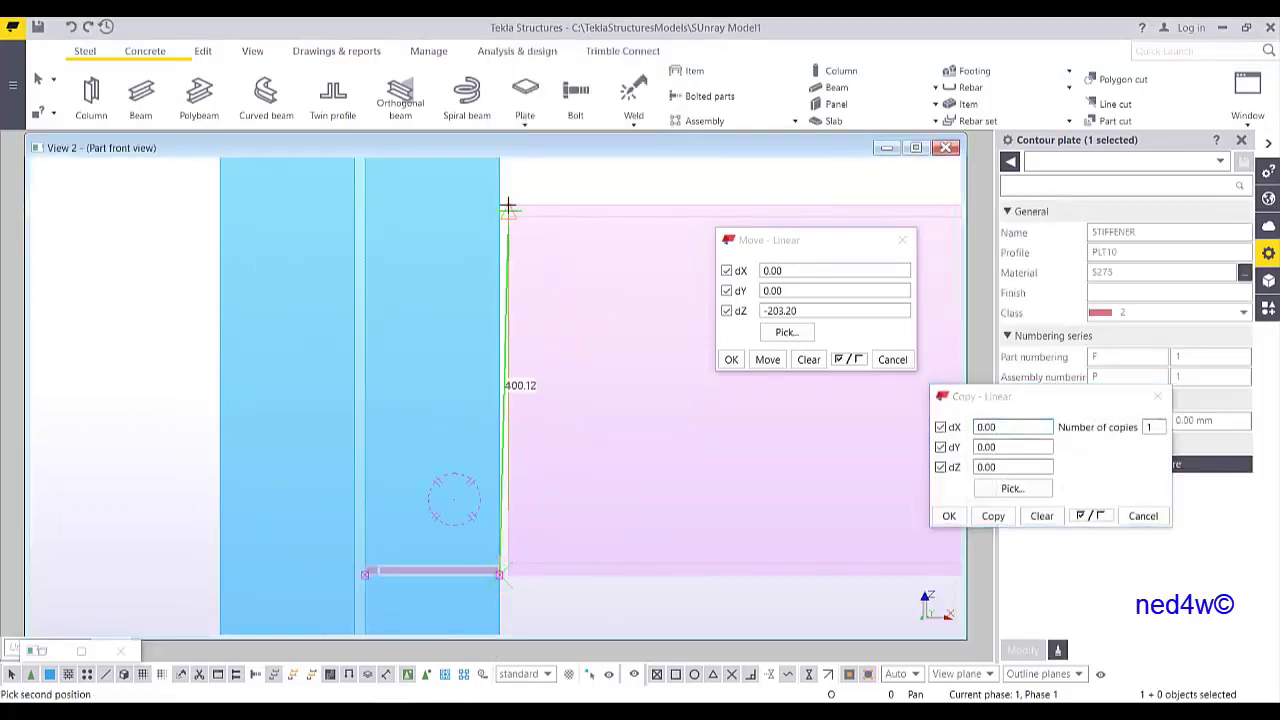
{"action": "scroll", "coordinate": [508, 207], "scroll_direction": "up", "scroll_amount": 3}
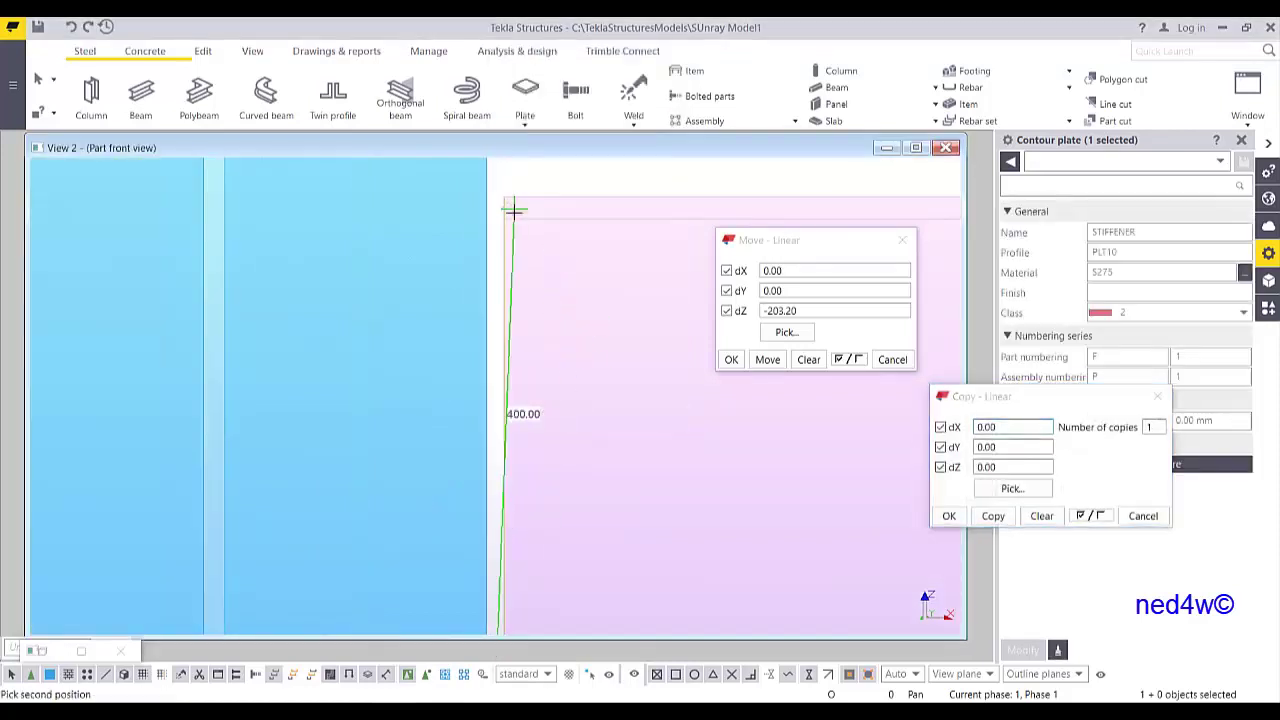
{"action": "left_click", "coordinate": [548, 349]}
{"action": "scroll", "coordinate": [551, 354], "scroll_direction": "down", "scroll_amount": 3}
{"action": "type", "text": "0"}
{"action": "left_click", "coordinate": [992, 516]}
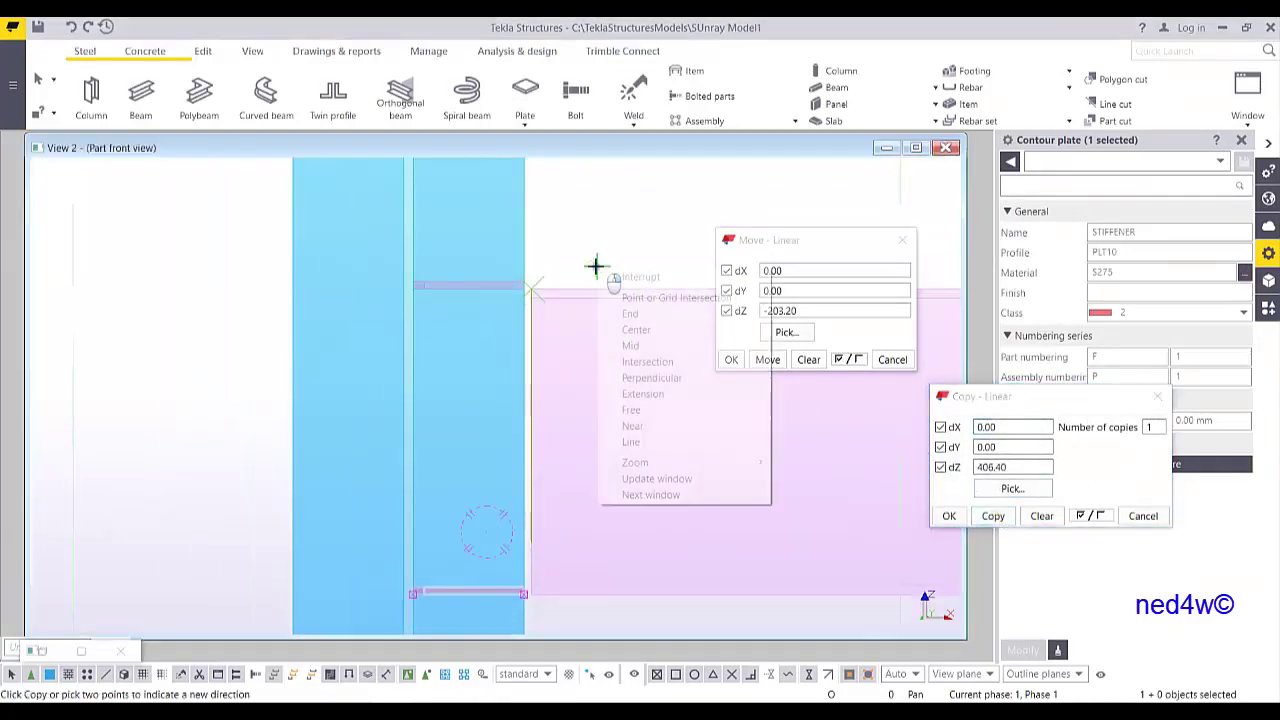
- Set the upper stiffener's depth position to Behind and close the linear copy and move dialogs
{"action": "scroll", "coordinate": [500, 290], "scroll_direction": "up", "scroll_amount": 3}
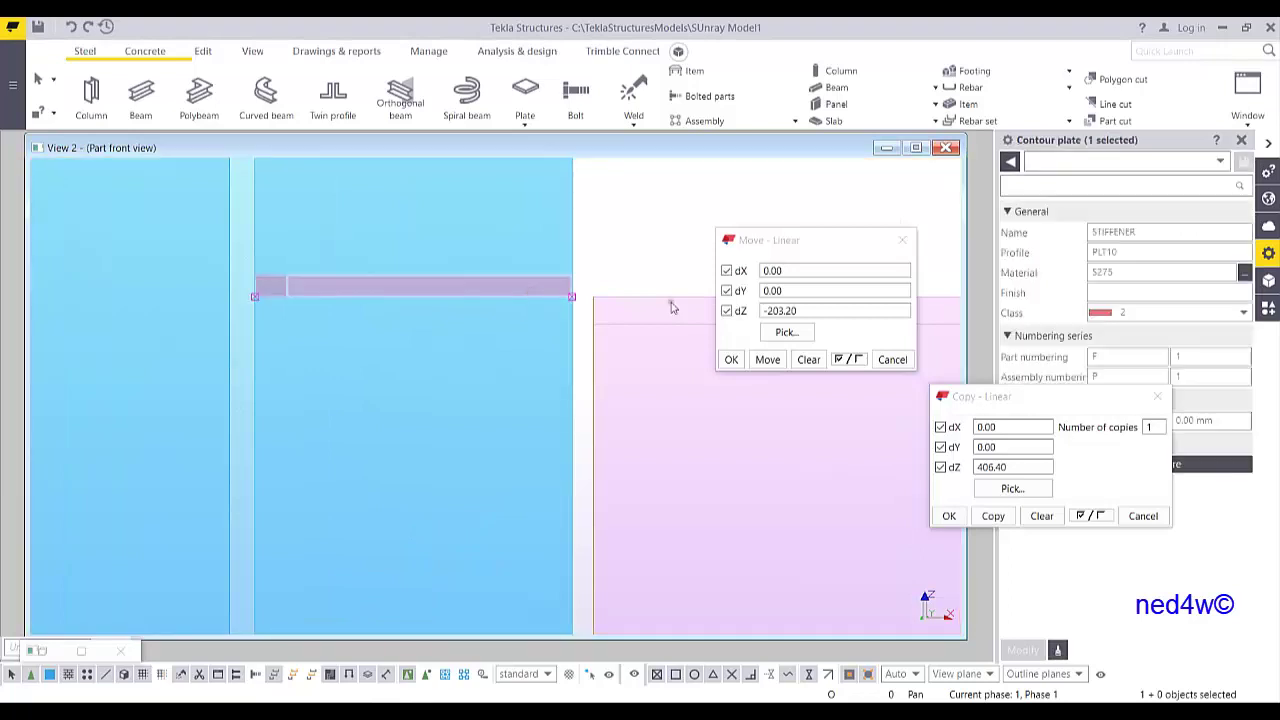
{"action": "left_click_drag", "start_coordinate": [1135, 388], "coordinate": [1116, 496]}
{"action": "left_click", "coordinate": [1127, 420]}
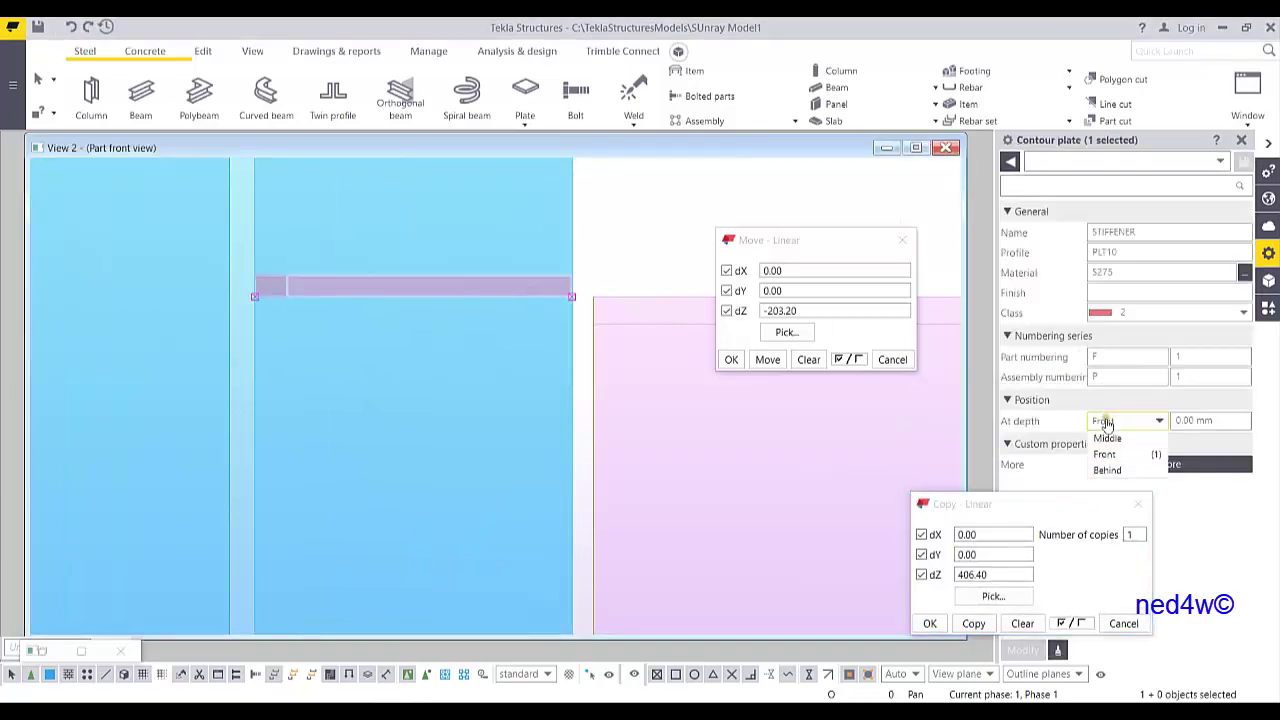
{"action": "left_click", "coordinate": [1110, 471]}
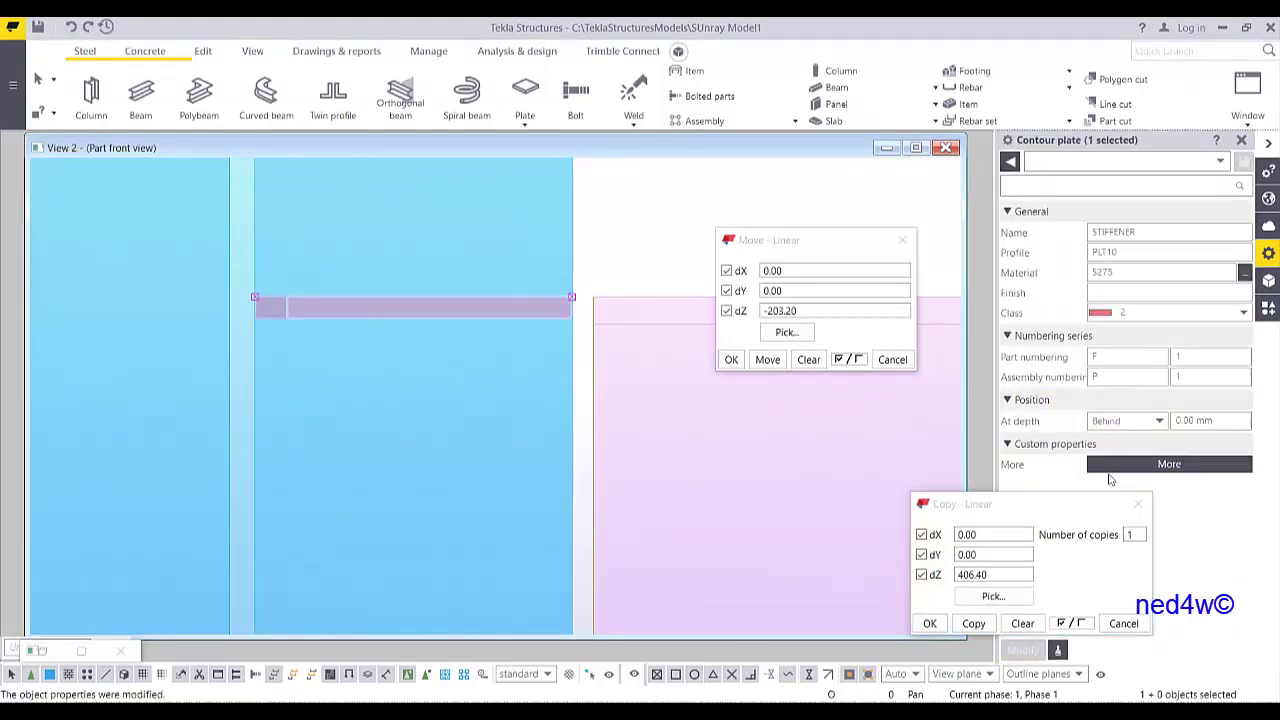
{"action": "left_click", "coordinate": [598, 256]}
{"action": "scroll", "coordinate": [686, 330], "scroll_direction": "down", "scroll_amount": 1}
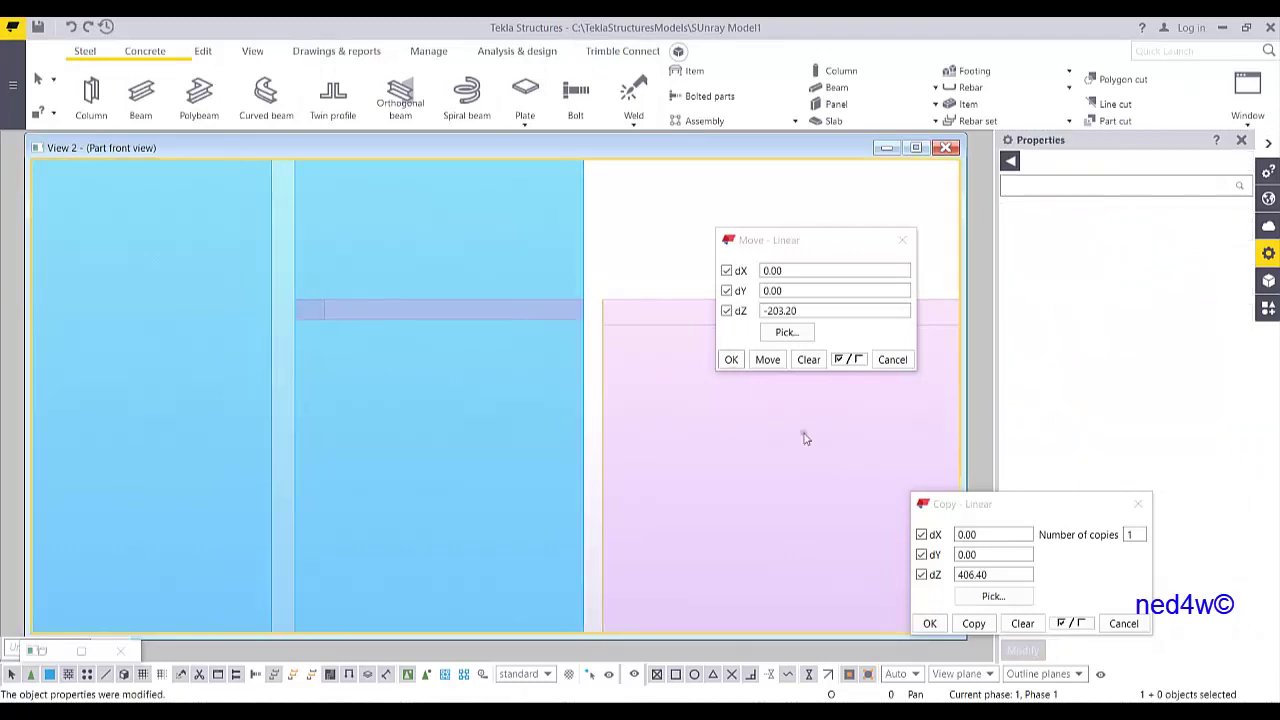
{"action": "left_click", "coordinate": [1137, 503]}
{"action": "left_click", "coordinate": [901, 249]}
{"action": "scroll", "coordinate": [612, 390], "scroll_direction": "down", "scroll_amount": 6}
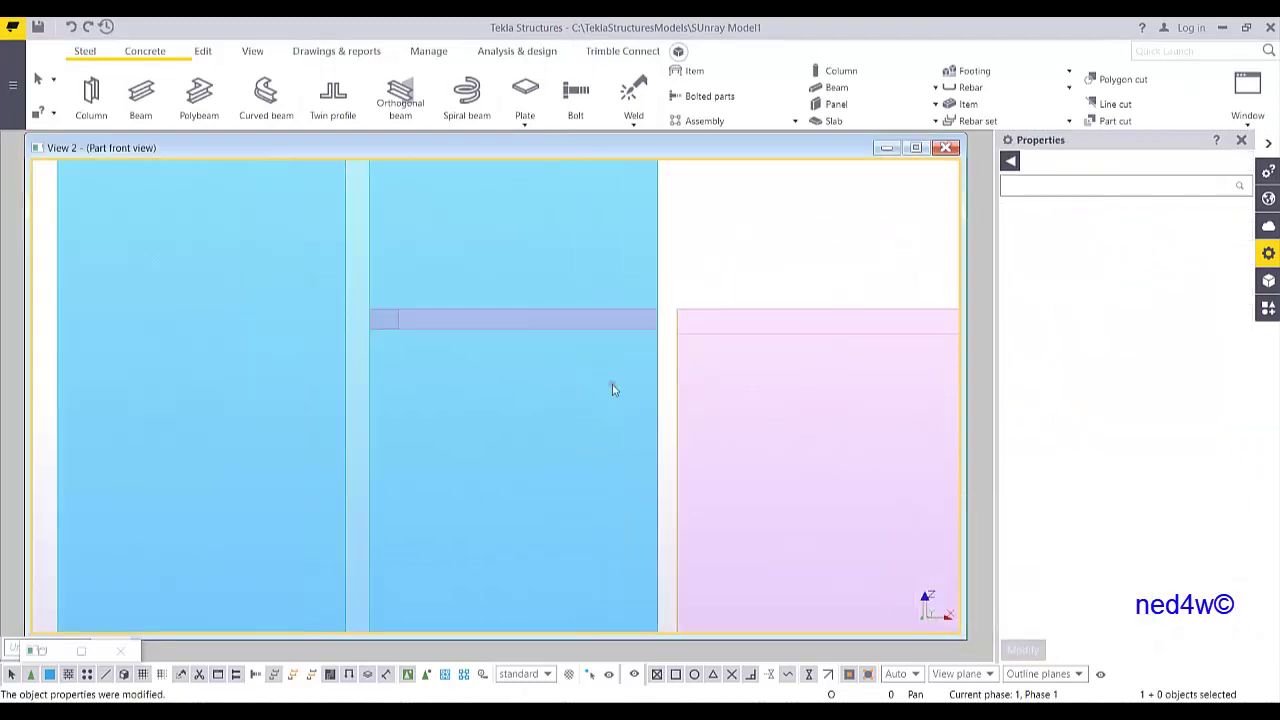
{"action": "scroll", "coordinate": [562, 345], "scroll_direction": "up", "scroll_amount": 3}
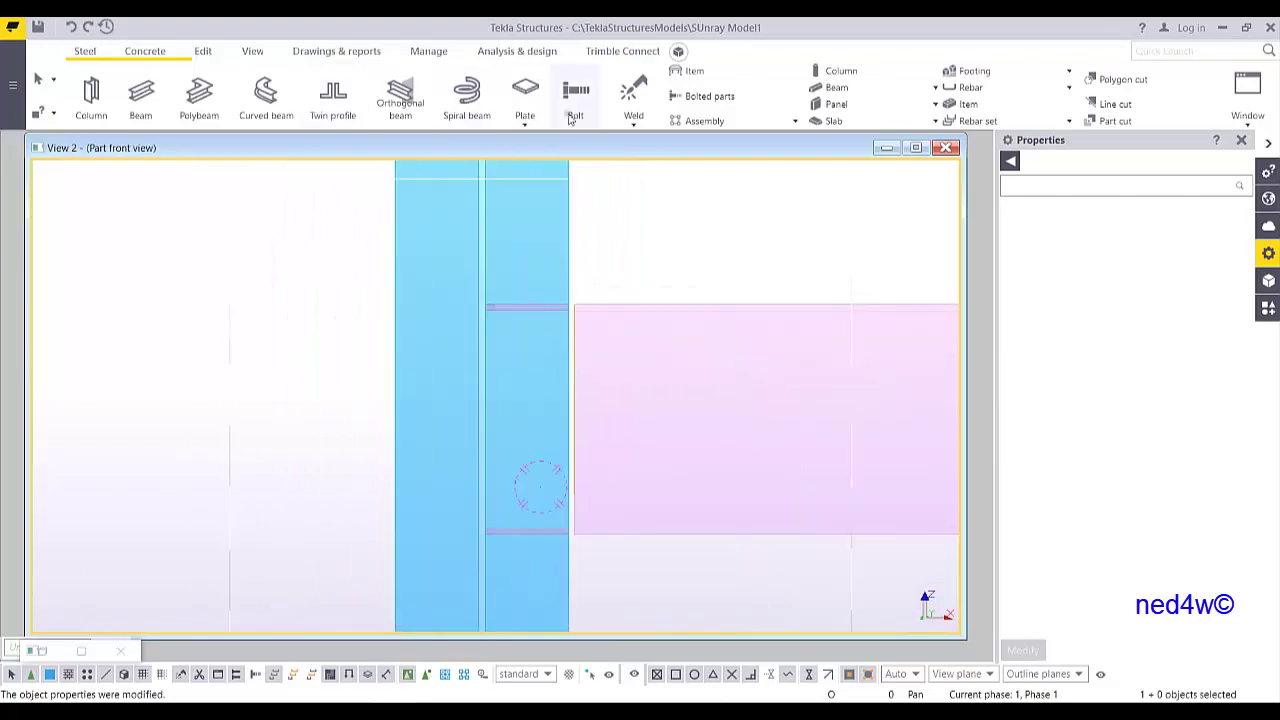
- Start a contour plate named SHEAR PLATE with profile PLT12, keeping its depth position at Behind
{"action": "left_click", "coordinate": [527, 90]}
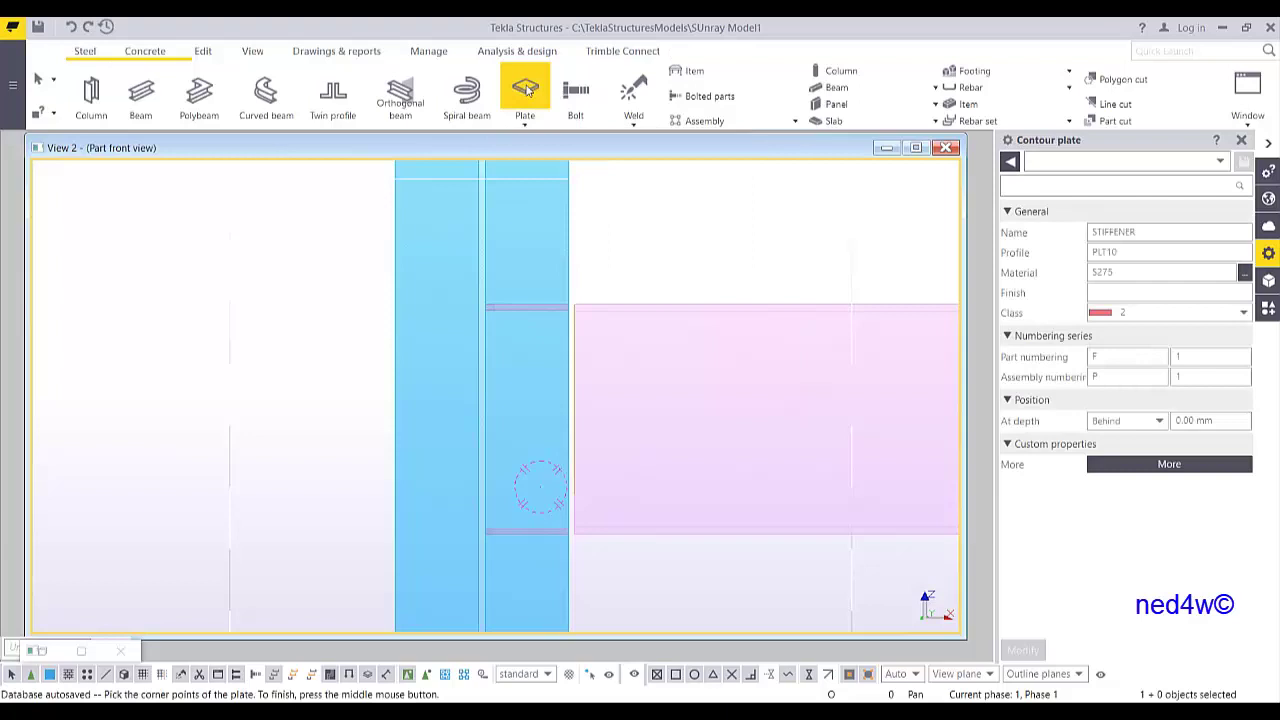
{"action": "left_click", "coordinate": [1150, 232]}
{"action": "left_click_drag", "start_coordinate": [1150, 232], "coordinate": [1035, 249]}
{"action": "type", "text": "SHEAR PLATE"}
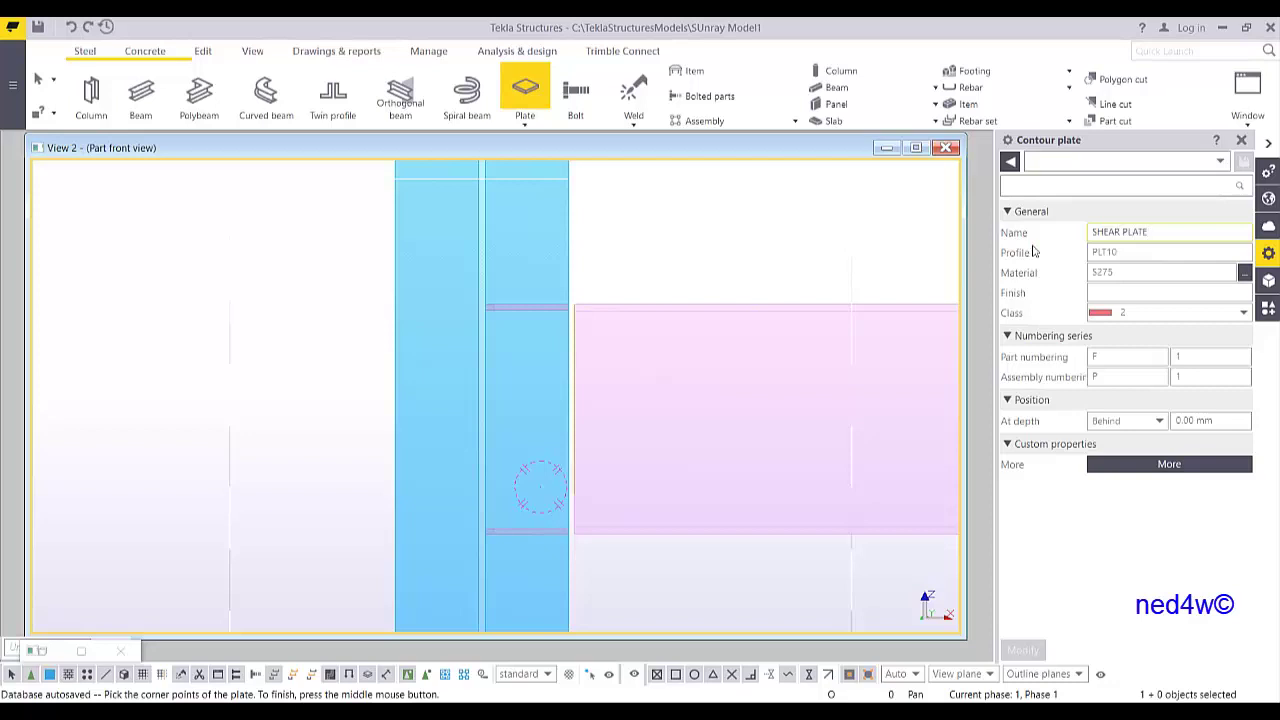
{"action": "left_click_drag", "start_coordinate": [1090, 252], "coordinate": [1204, 275]}
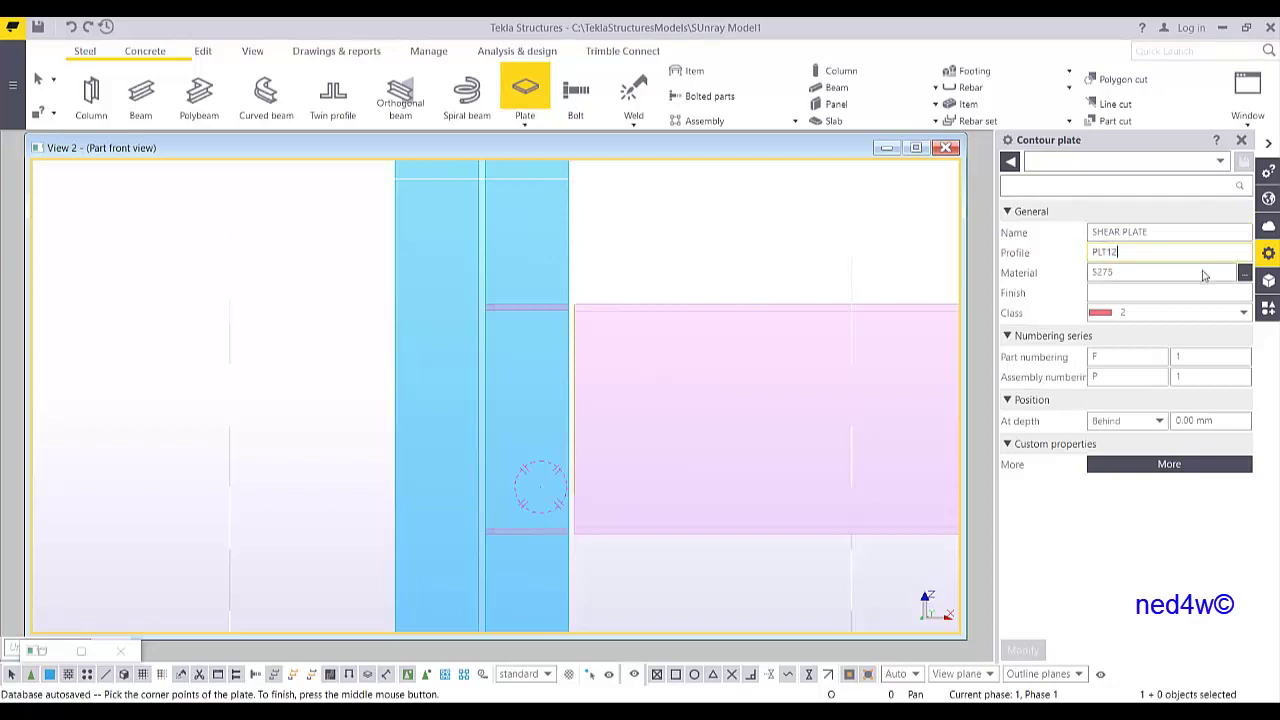
{"action": "left_click", "coordinate": [1138, 421]}
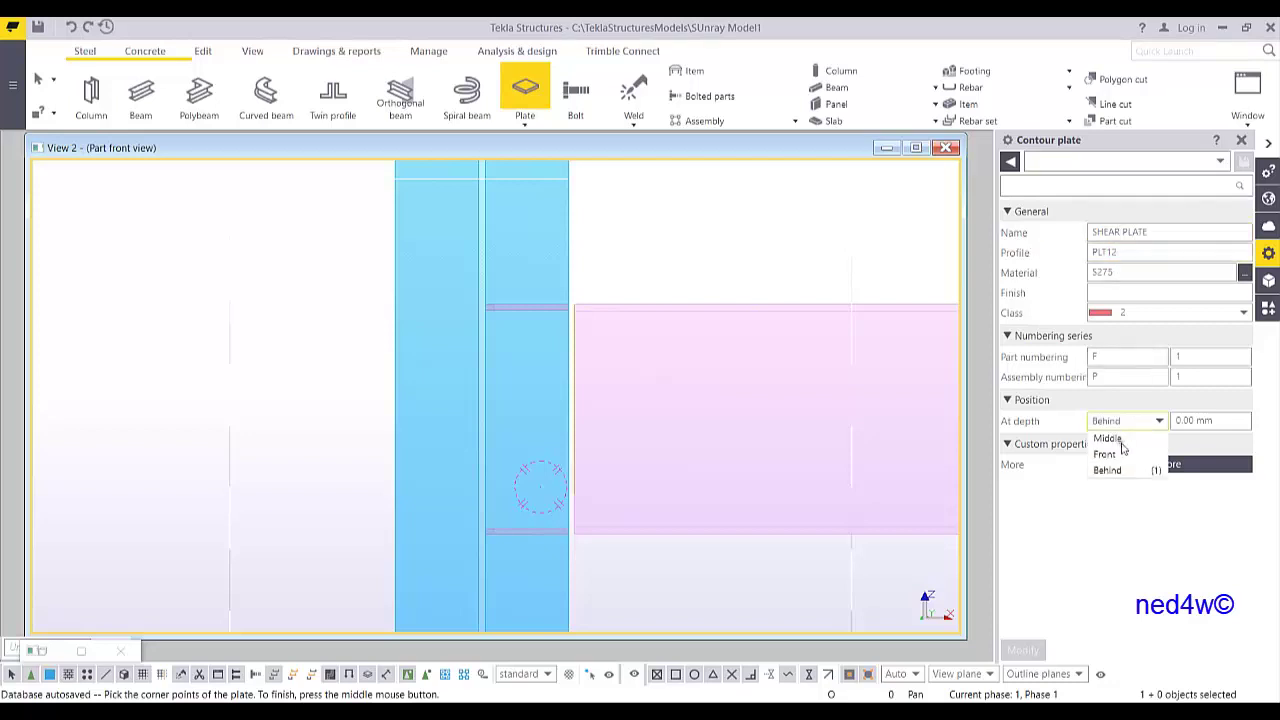
{"action": "left_click", "coordinate": [1128, 421]}
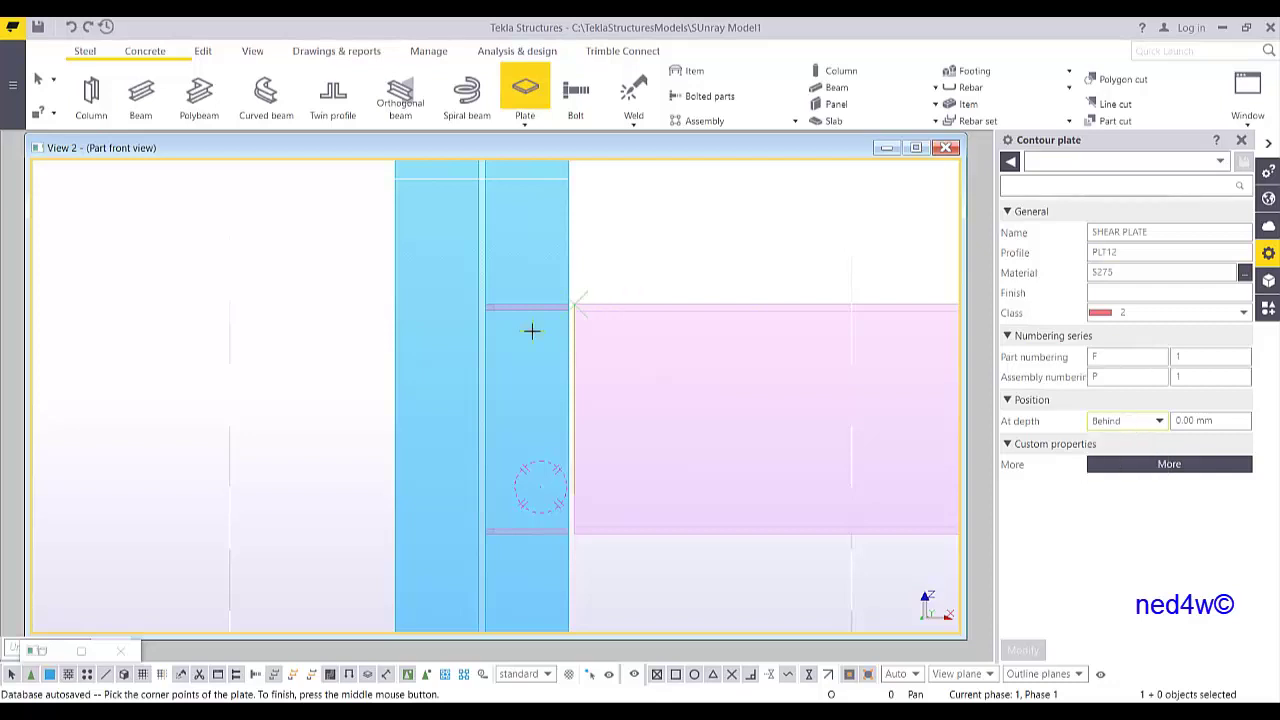
- Outline the shear plate from the web under the upper stiffener, 147.70 mm along to the column flange tip, and 50 mm down
{"action": "middle_click_drag", "start_coordinate": [531, 331], "coordinate": [507, 310]}
{"action": "scroll", "coordinate": [507, 310], "scroll_direction": "up", "scroll_amount": 4}
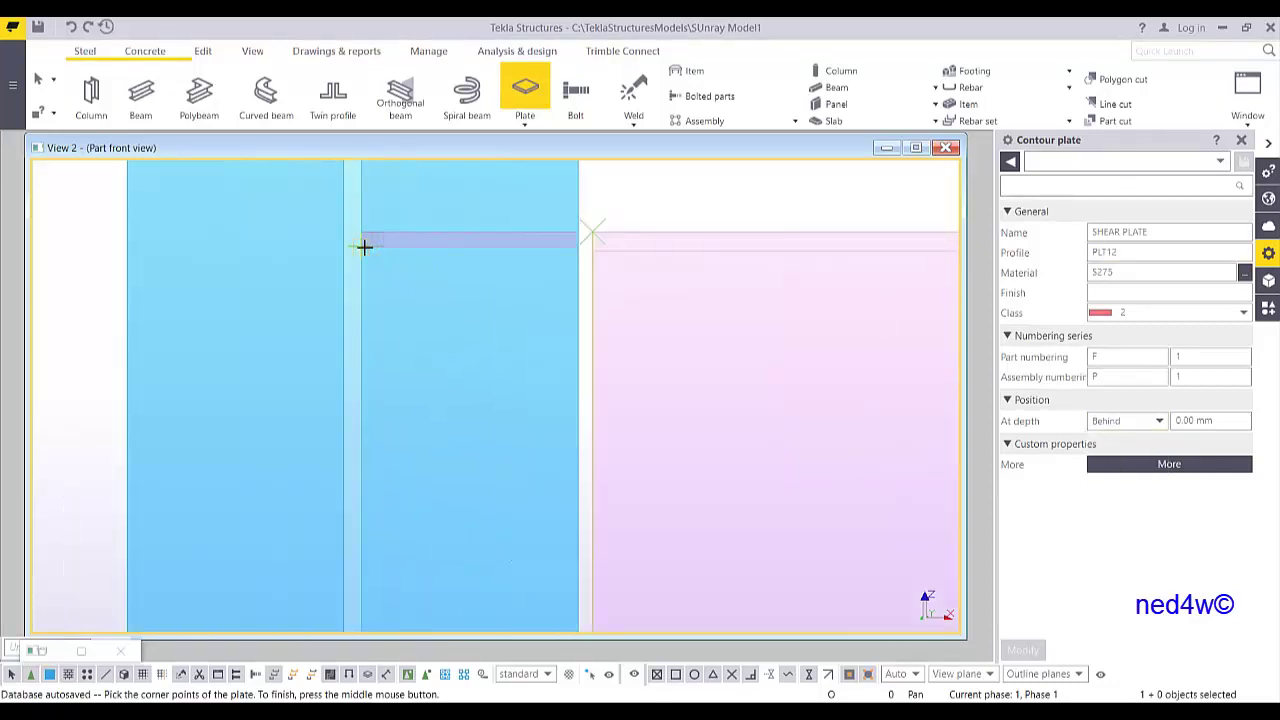
{"action": "left_click", "coordinate": [362, 246]}
{"action": "scroll", "coordinate": [571, 245], "scroll_direction": "up", "scroll_amount": 2}
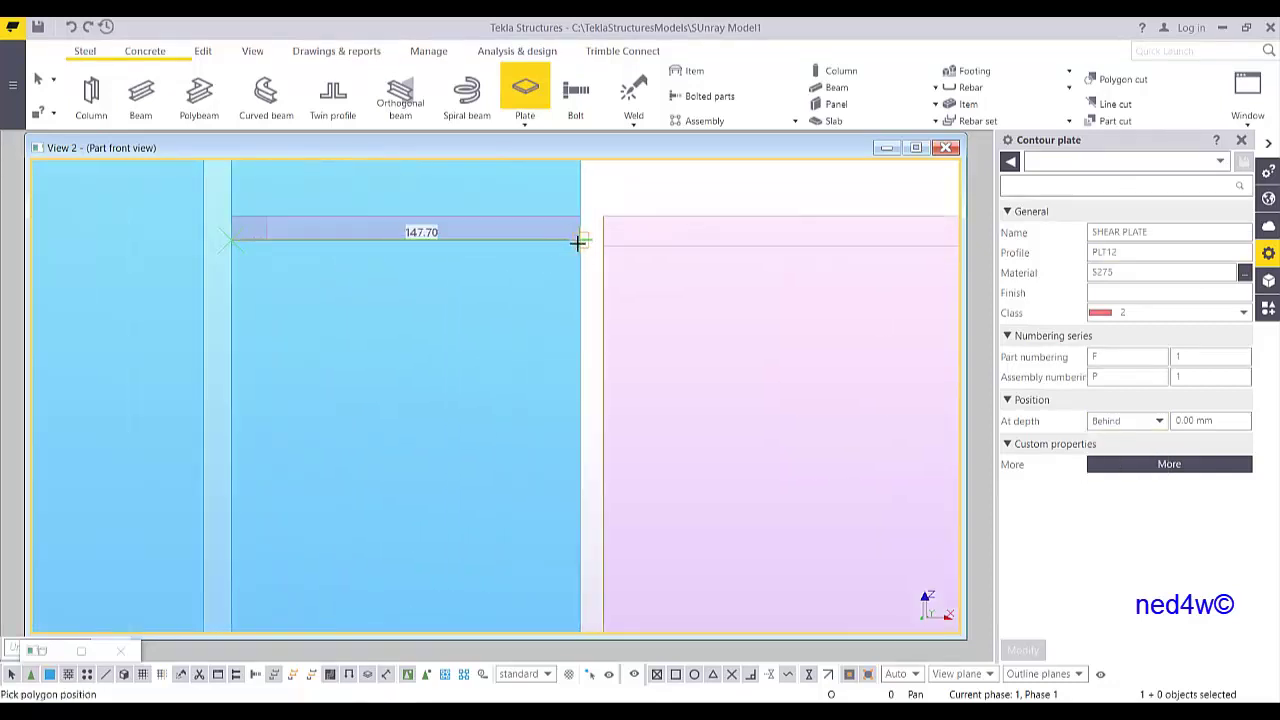
{"action": "left_click", "coordinate": [578, 242]}
{"action": "scroll", "coordinate": [590, 280], "scroll_direction": "down", "scroll_amount": 3}
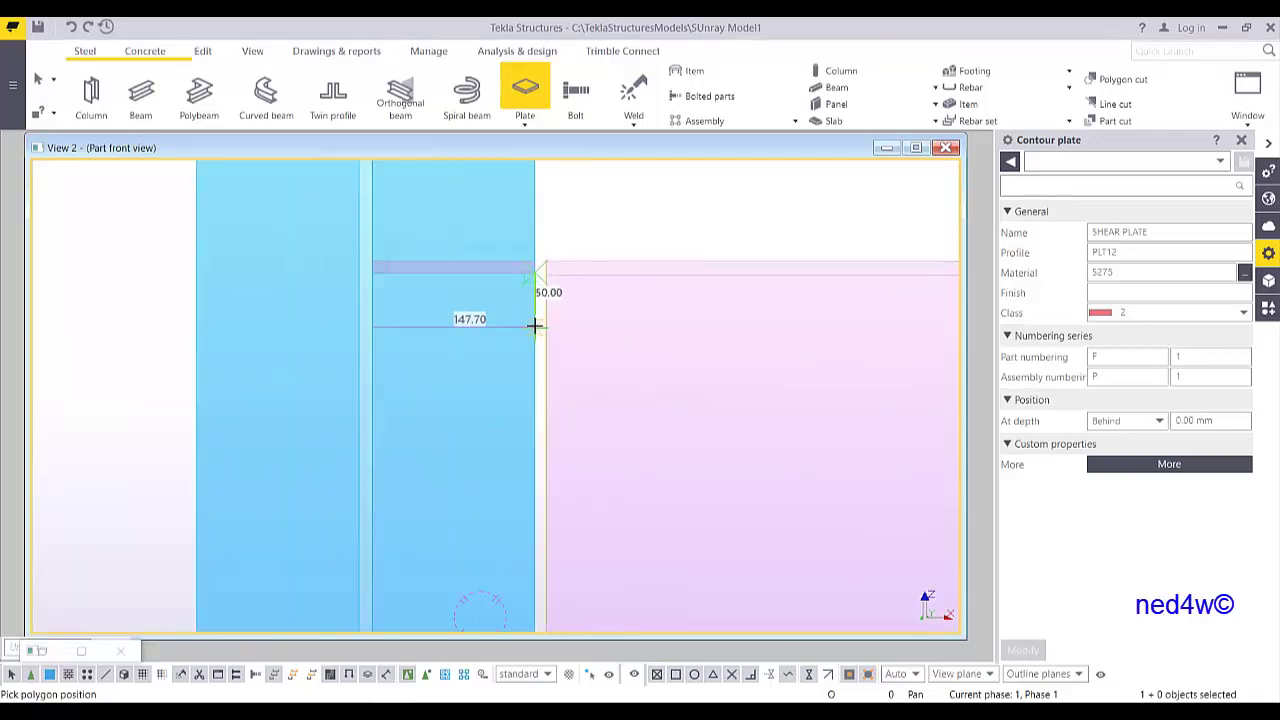
{"action": "left_click", "coordinate": [535, 325]}
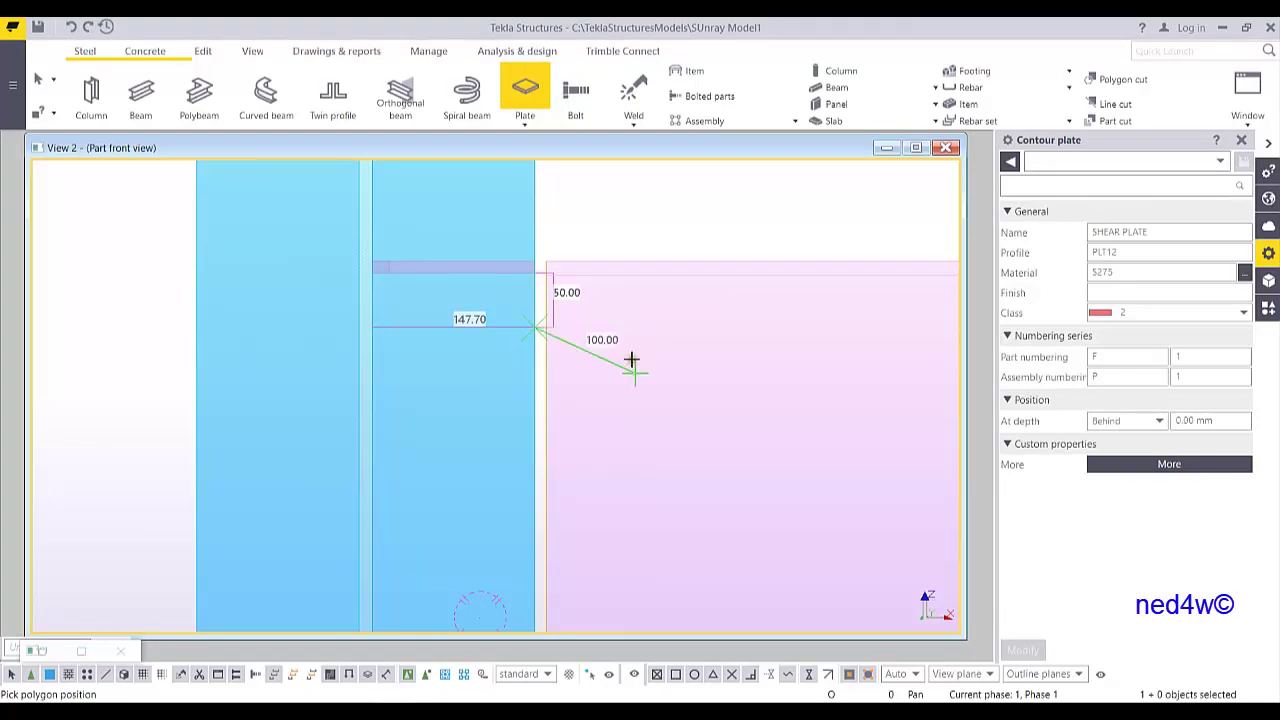
- Continue the outline with a tab over the beam: 90 mm out, 160 mm down and 90 mm back to the column flange edge
{"action": "scroll", "coordinate": [630, 345], "scroll_direction": "down", "scroll_amount": 2}
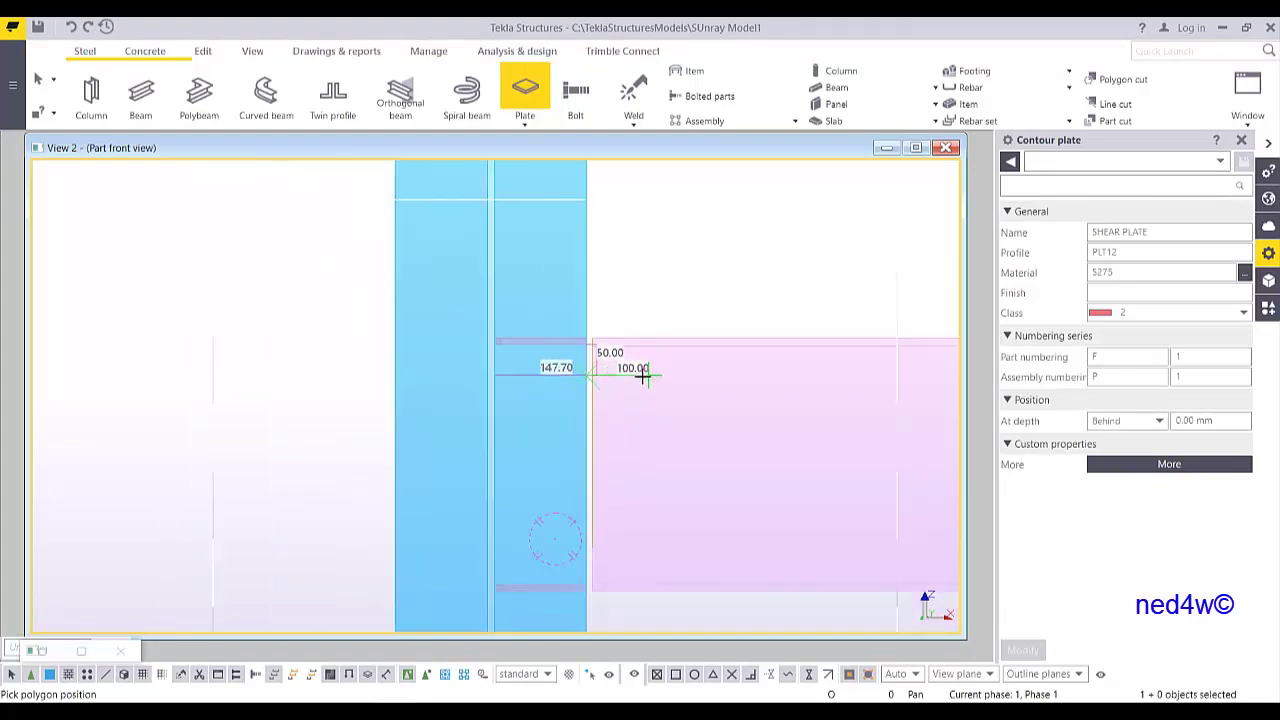
{"action": "scroll", "coordinate": [638, 376], "scroll_direction": "up", "scroll_amount": 2}
{"action": "left_click", "coordinate": [646, 372]}
{"action": "middle_click_drag", "start_coordinate": [668, 466], "coordinate": [614, 380]}
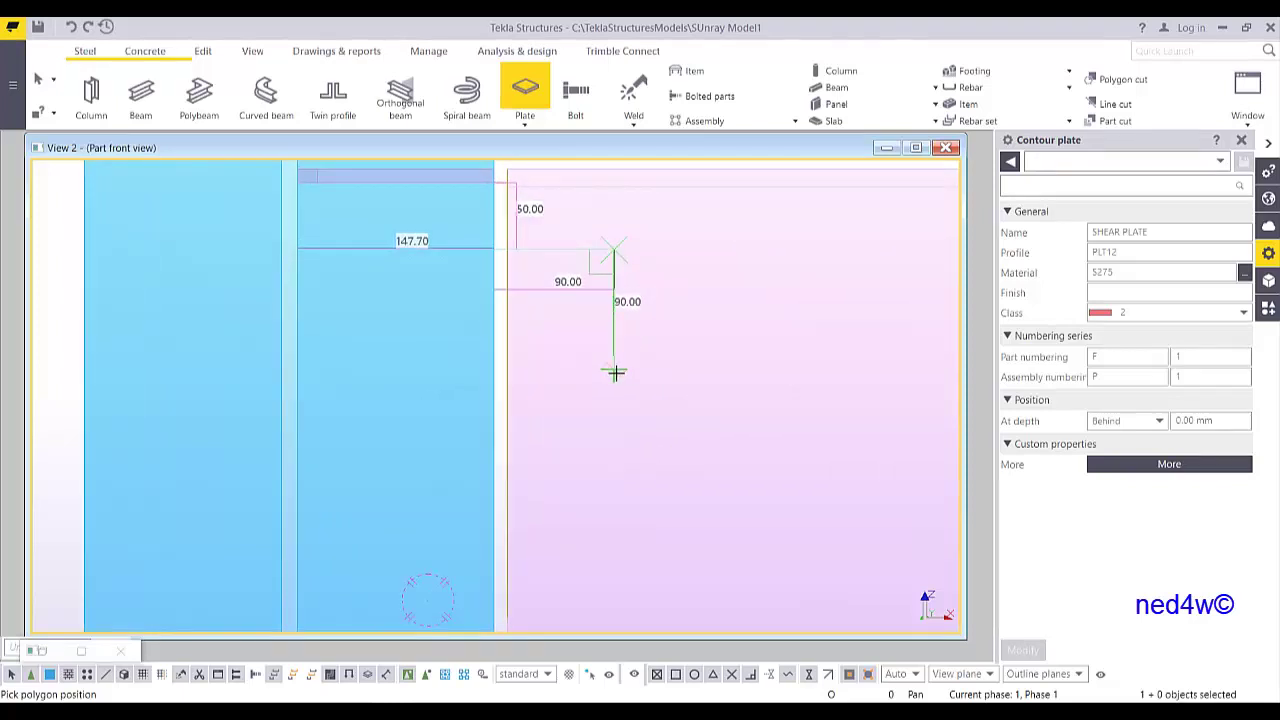
{"action": "left_click", "coordinate": [613, 463]}
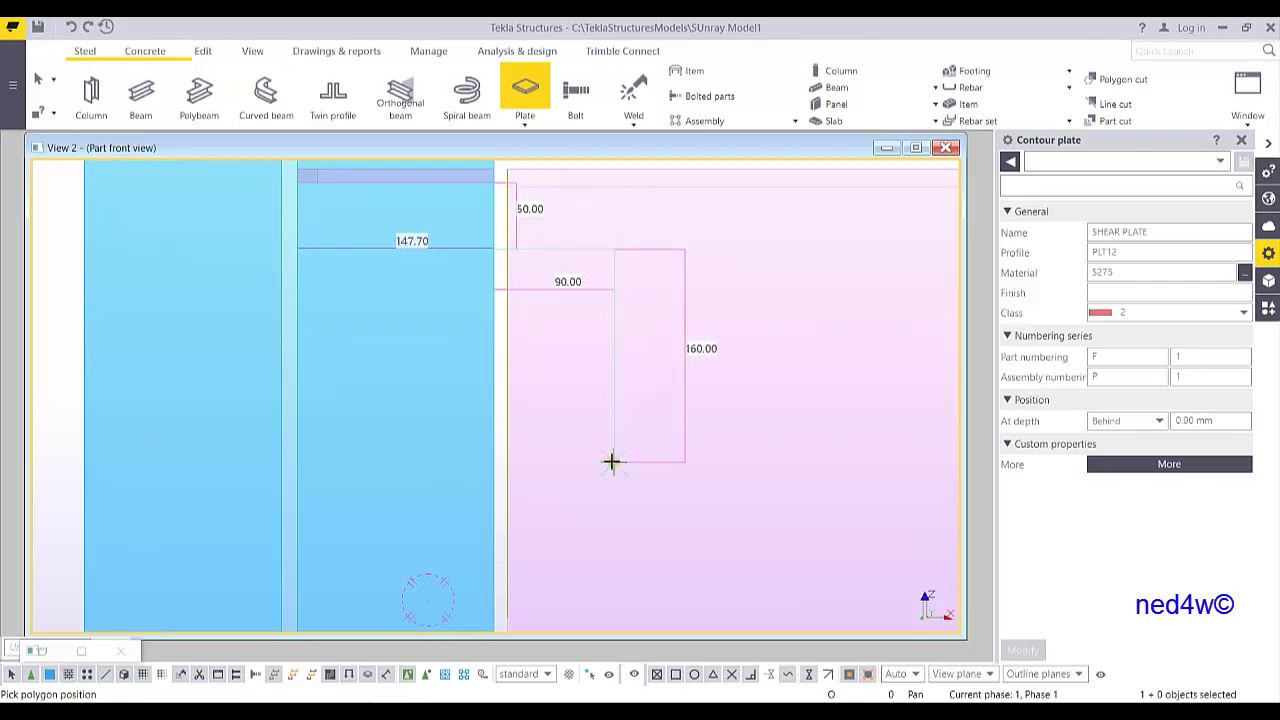
{"action": "left_click", "coordinate": [493, 464]}
- Finish the shear plate outline 176.40 mm down to the lower stiffener's upper face and 147.70 mm back to the column web
{"action": "middle_click_drag", "start_coordinate": [499, 505], "coordinate": [506, 380]}
{"action": "scroll", "coordinate": [506, 405], "scroll_direction": "down", "scroll_amount": 2}
{"action": "scroll", "coordinate": [517, 519], "scroll_direction": "up", "scroll_amount": 2}
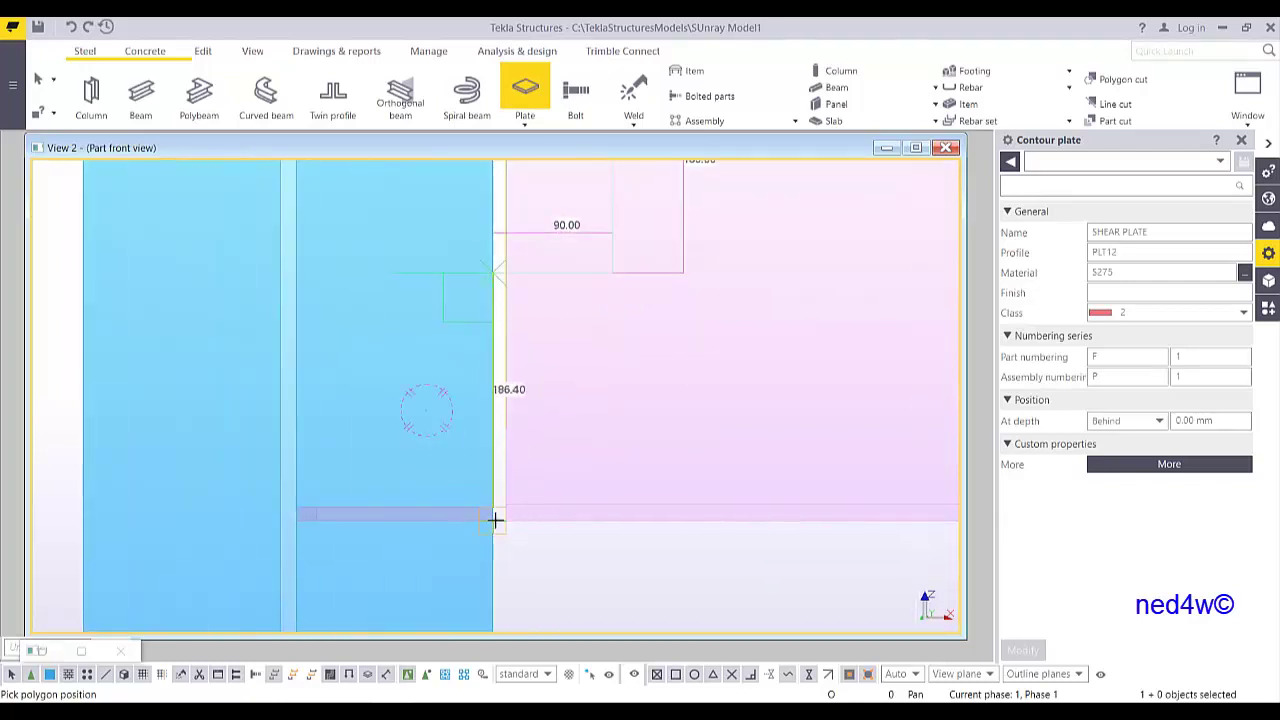
{"action": "left_click", "coordinate": [493, 508]}
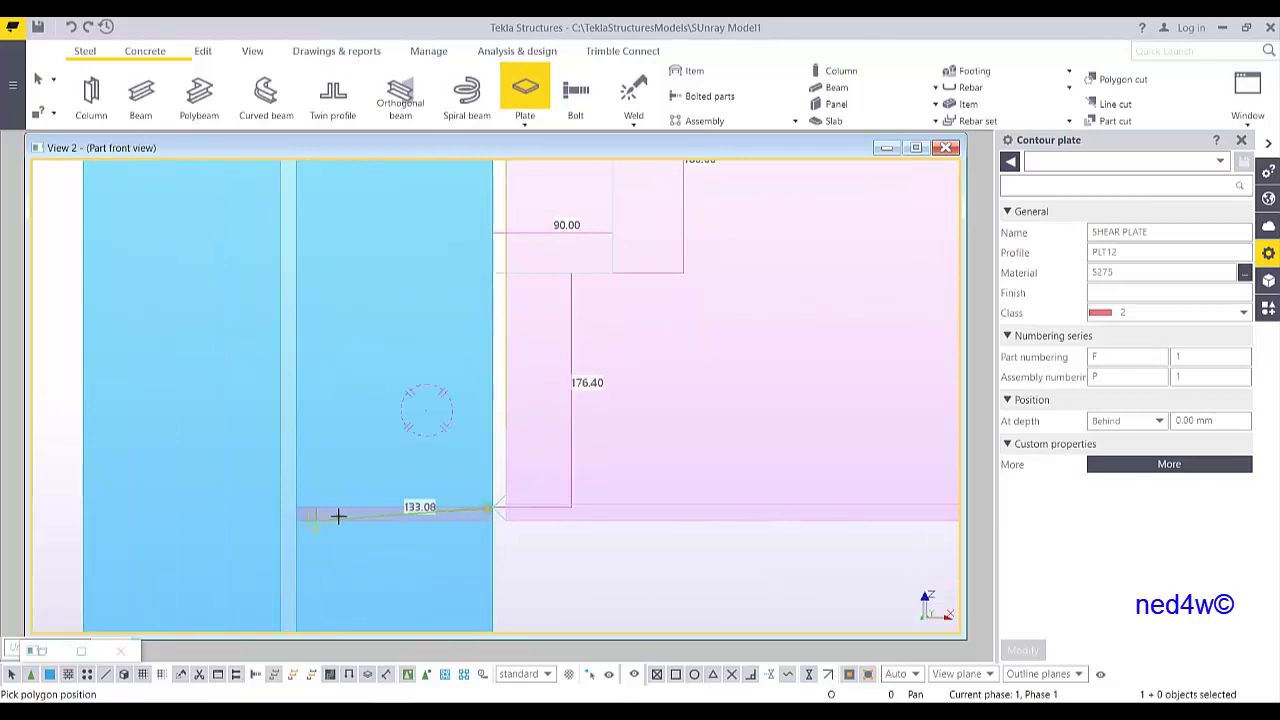
{"action": "left_click", "coordinate": [295, 506]}
{"action": "scroll", "coordinate": [480, 420], "scroll_direction": "down", "scroll_amount": 3}
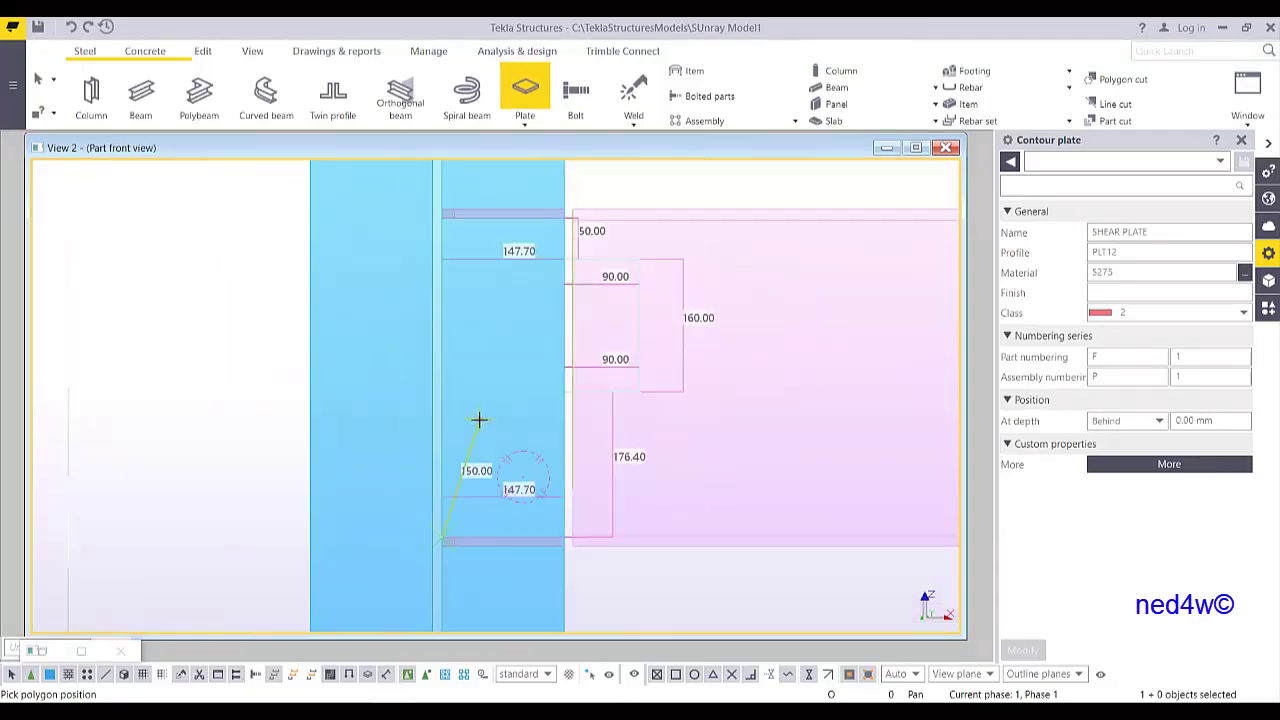
{"action": "middle_click", "coordinate": [471, 313]}
- Give the shear plate's two corners at the column web line chamfers with x 12 mm and y 12 mm, and close the chamfer properties
{"action": "right_click", "coordinate": [468, 284]}
{"action": "left_click", "coordinate": [532, 290]}
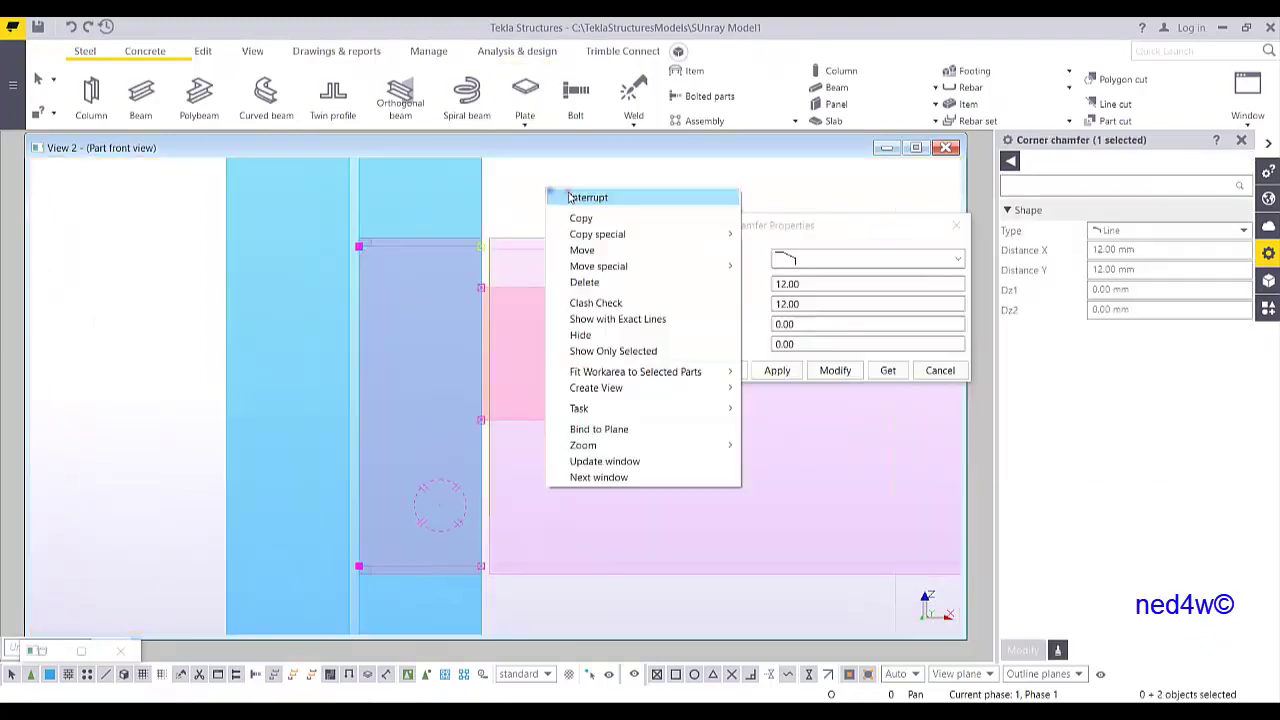
{"action": "left_click", "coordinate": [583, 204]}
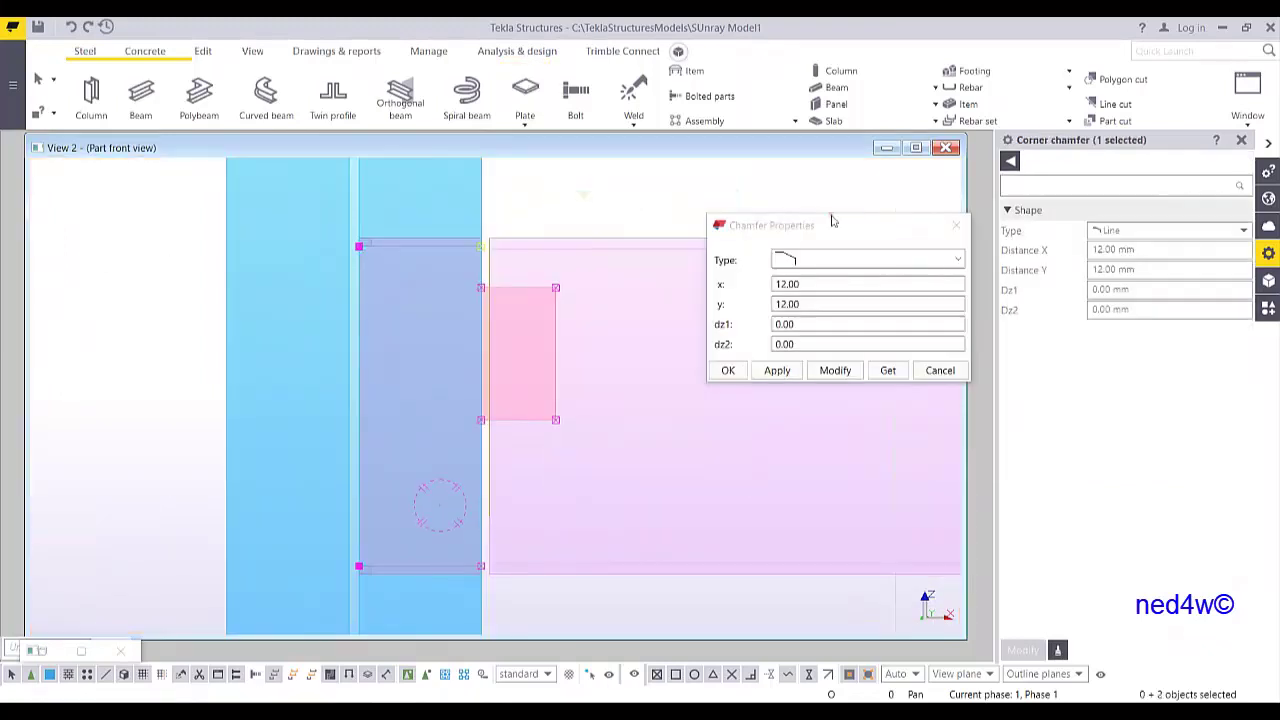
{"action": "left_click", "coordinate": [955, 228]}
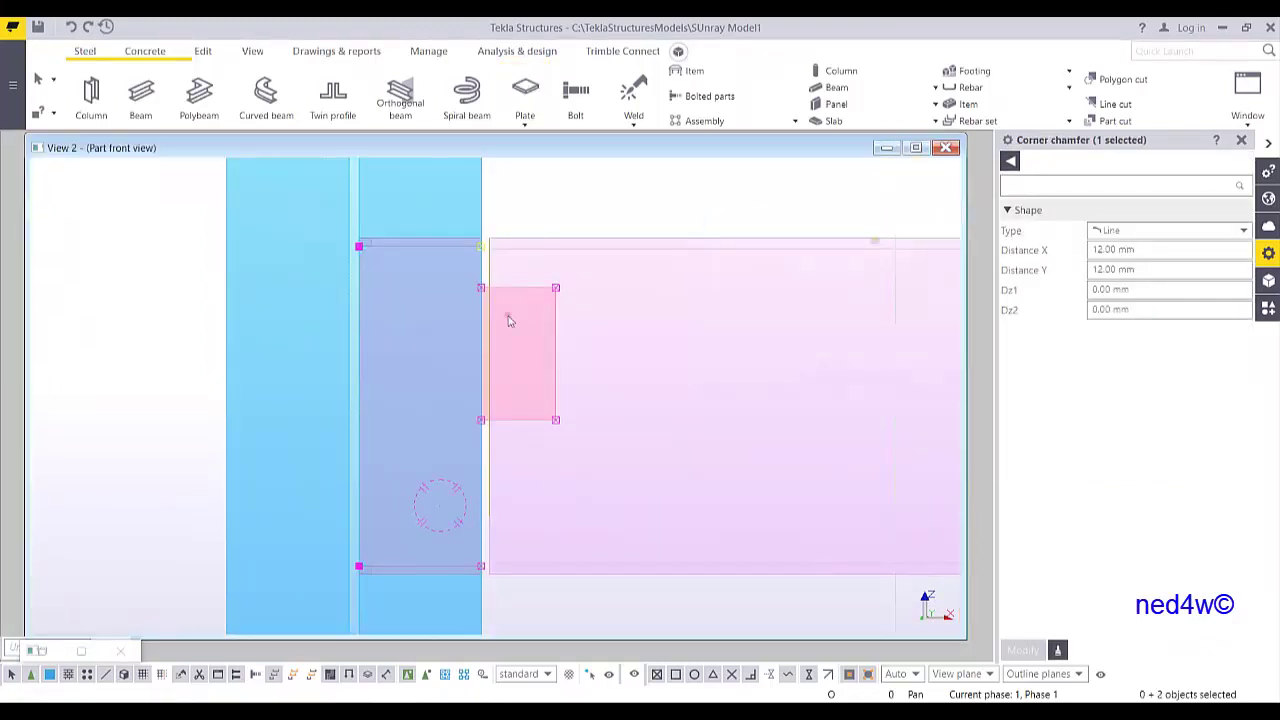
{"action": "middle_click_drag", "start_coordinate": [459, 313], "coordinate": [532, 299]}
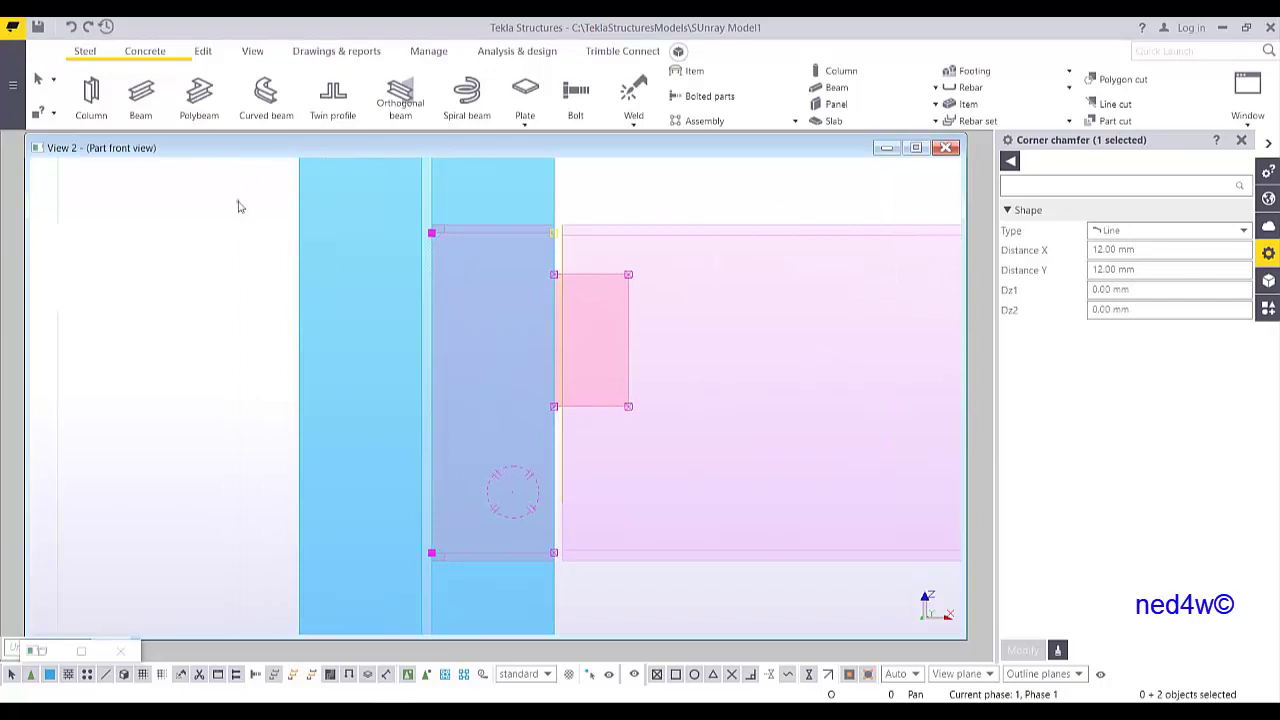
{"action": "left_click", "coordinate": [638, 90]}
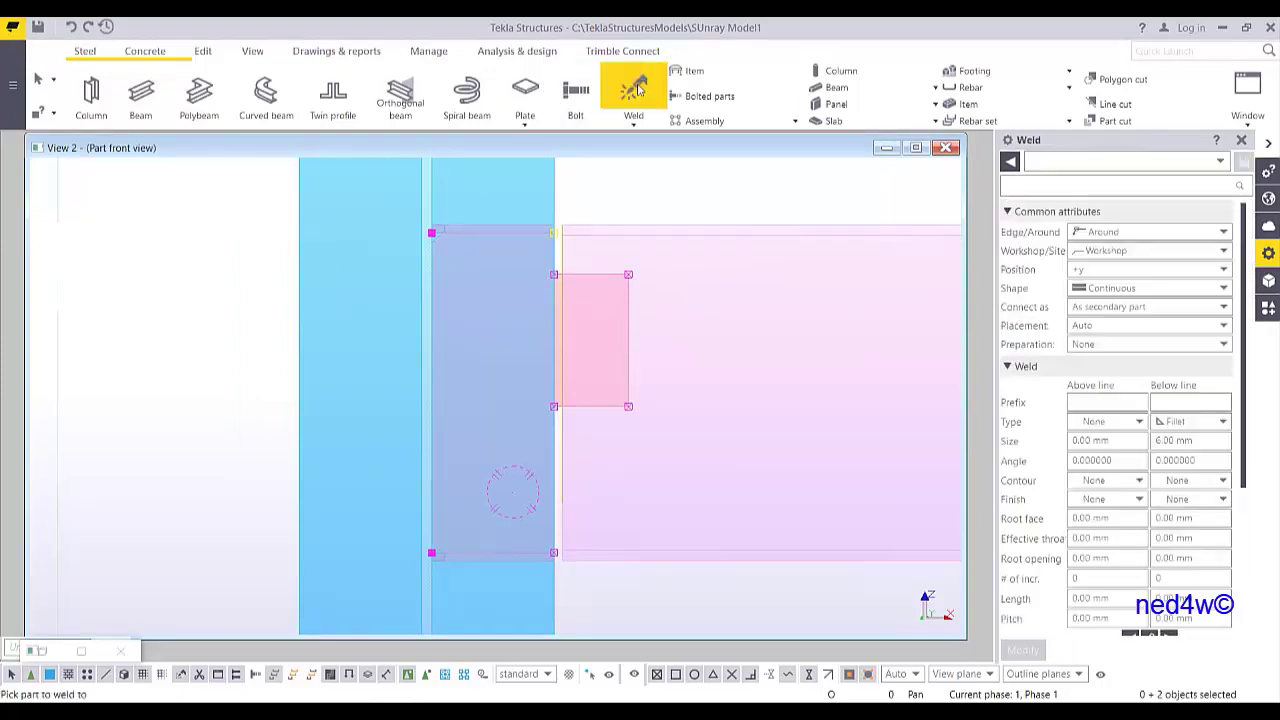
{"action": "right_click", "coordinate": [668, 200]}
{"action": "left_click", "coordinate": [688, 211]}
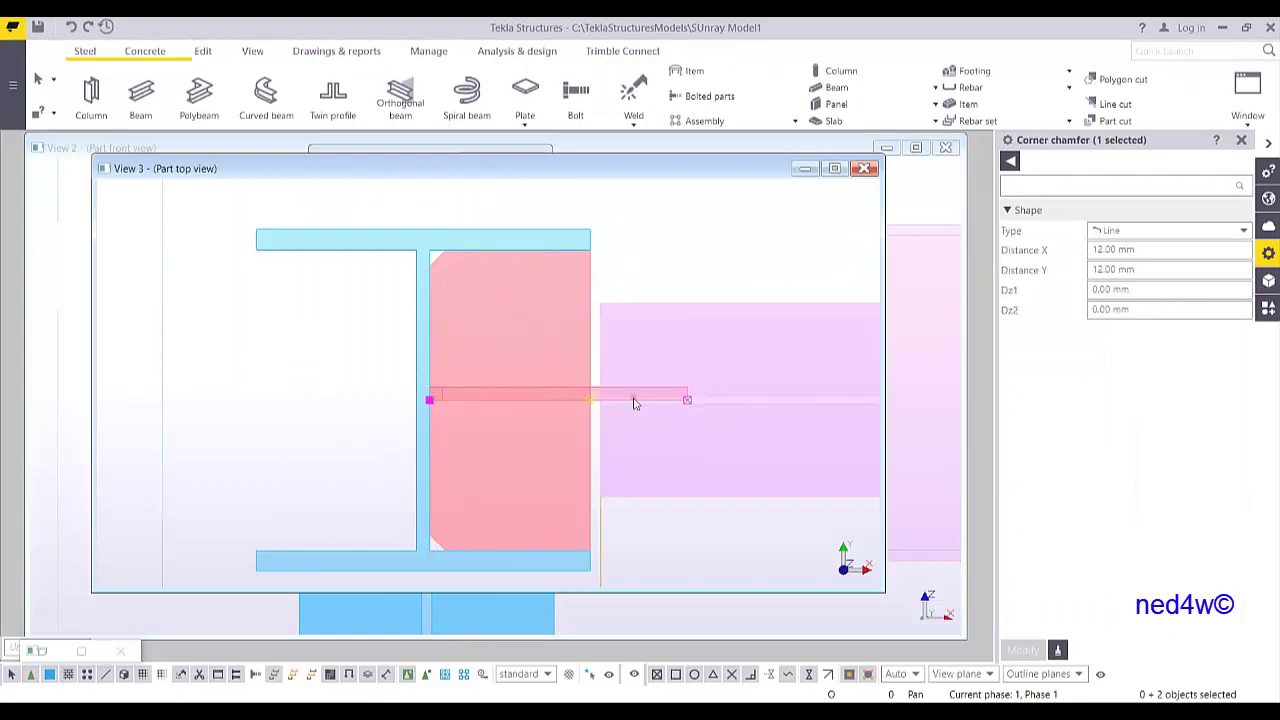
- In the part top view, move the shear plate from its end corner to the beam web's face so it sits flush against the web
{"action": "scroll", "coordinate": [640, 395], "scroll_direction": "up", "scroll_amount": 2}
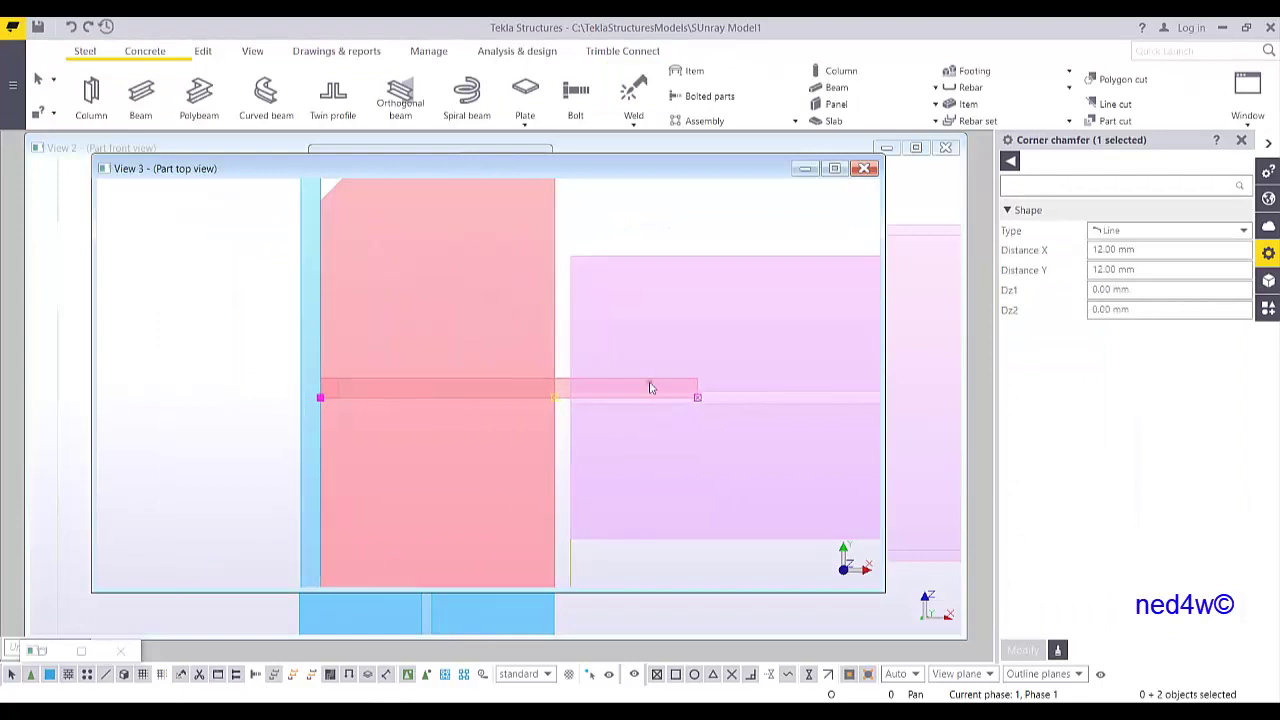
{"action": "left_click", "coordinate": [651, 391]}
{"action": "scroll", "coordinate": [705, 314], "scroll_direction": "up", "scroll_amount": 3}
{"action": "scroll", "coordinate": [705, 314], "scroll_direction": "up", "scroll_amount": 2}
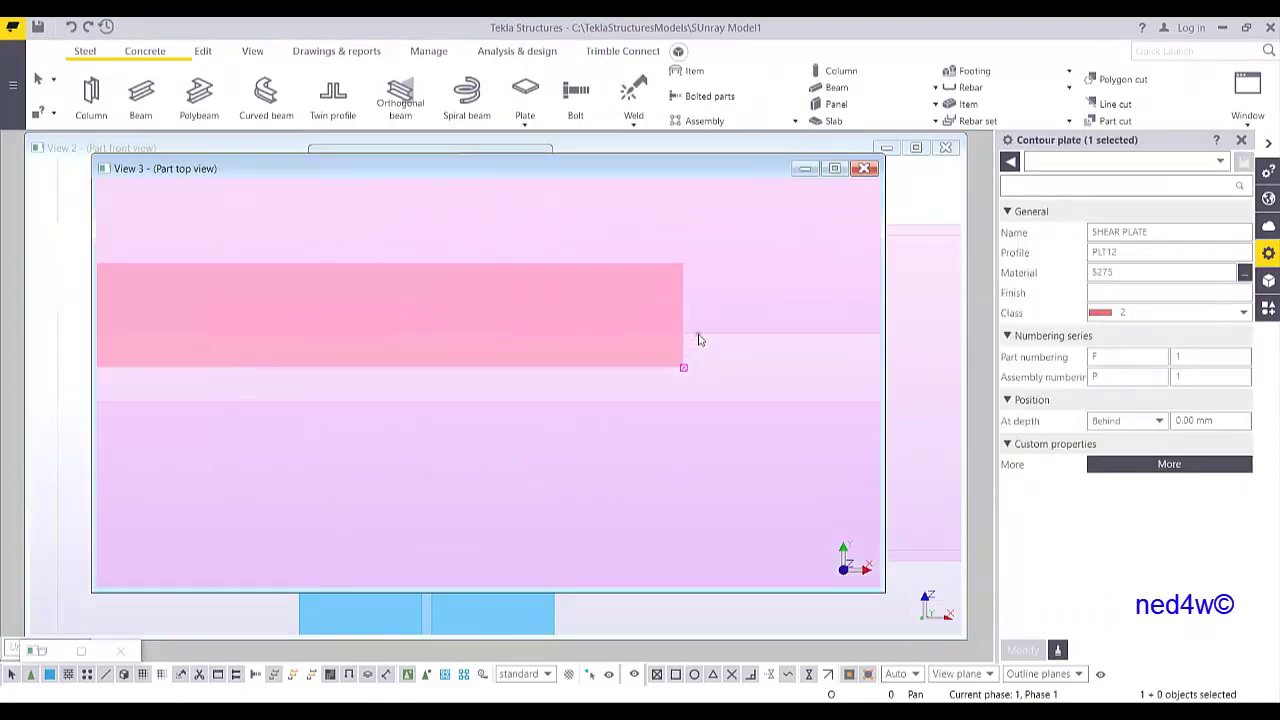
{"action": "right_click", "coordinate": [710, 310]}
{"action": "left_click", "coordinate": [756, 422]}
{"action": "left_click", "coordinate": [684, 367]}
{"action": "left_click", "coordinate": [684, 333]}
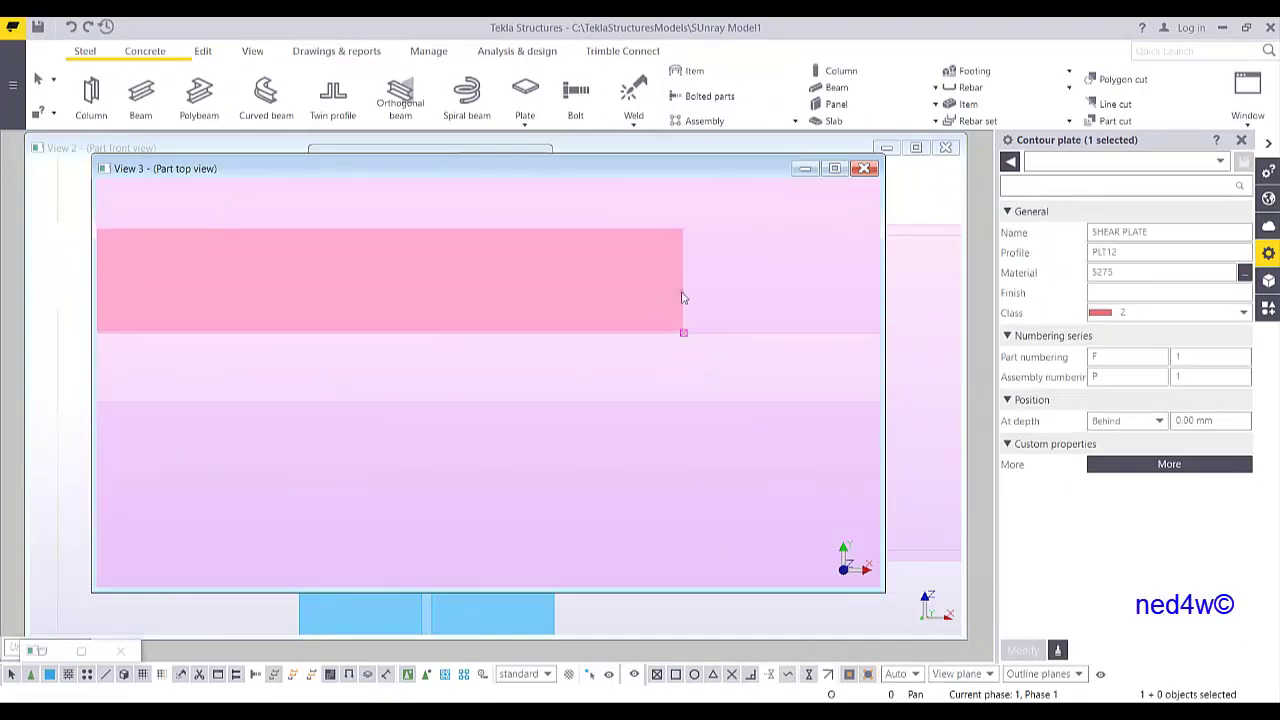
{"action": "scroll", "coordinate": [690, 387], "scroll_direction": "down", "scroll_amount": 5}
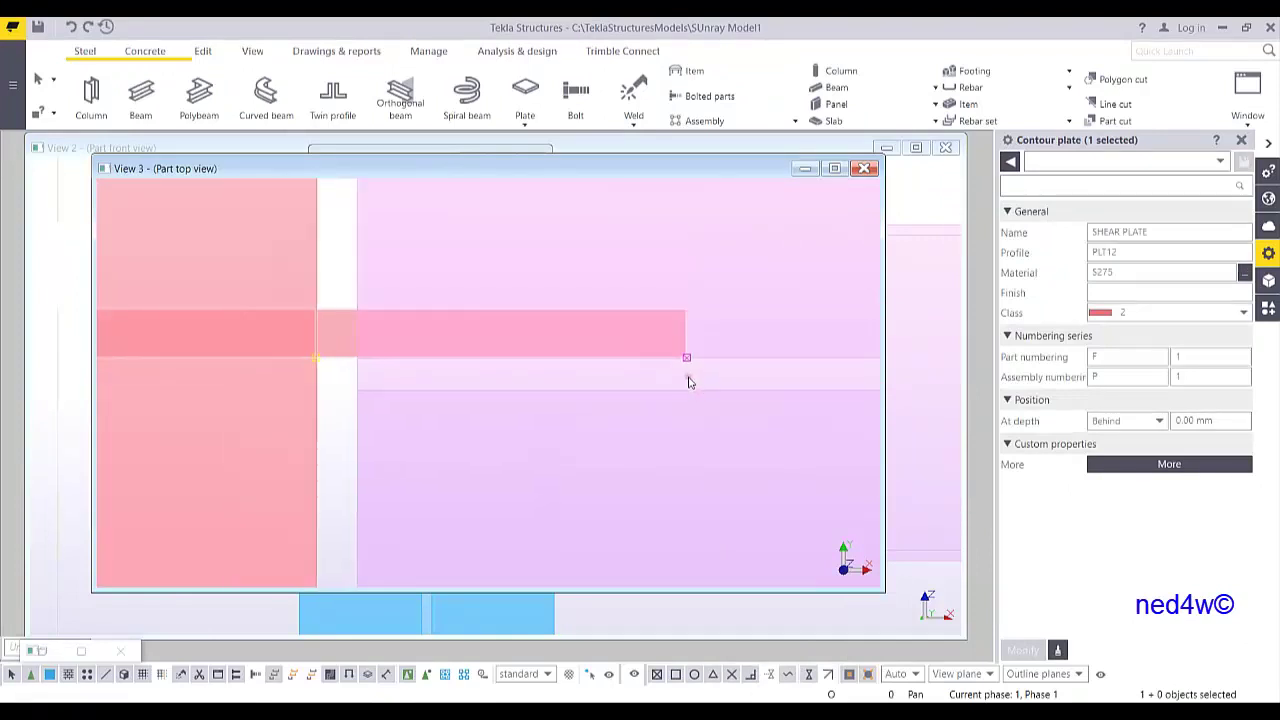
{"action": "scroll", "coordinate": [571, 398], "scroll_direction": "down", "scroll_amount": 2}
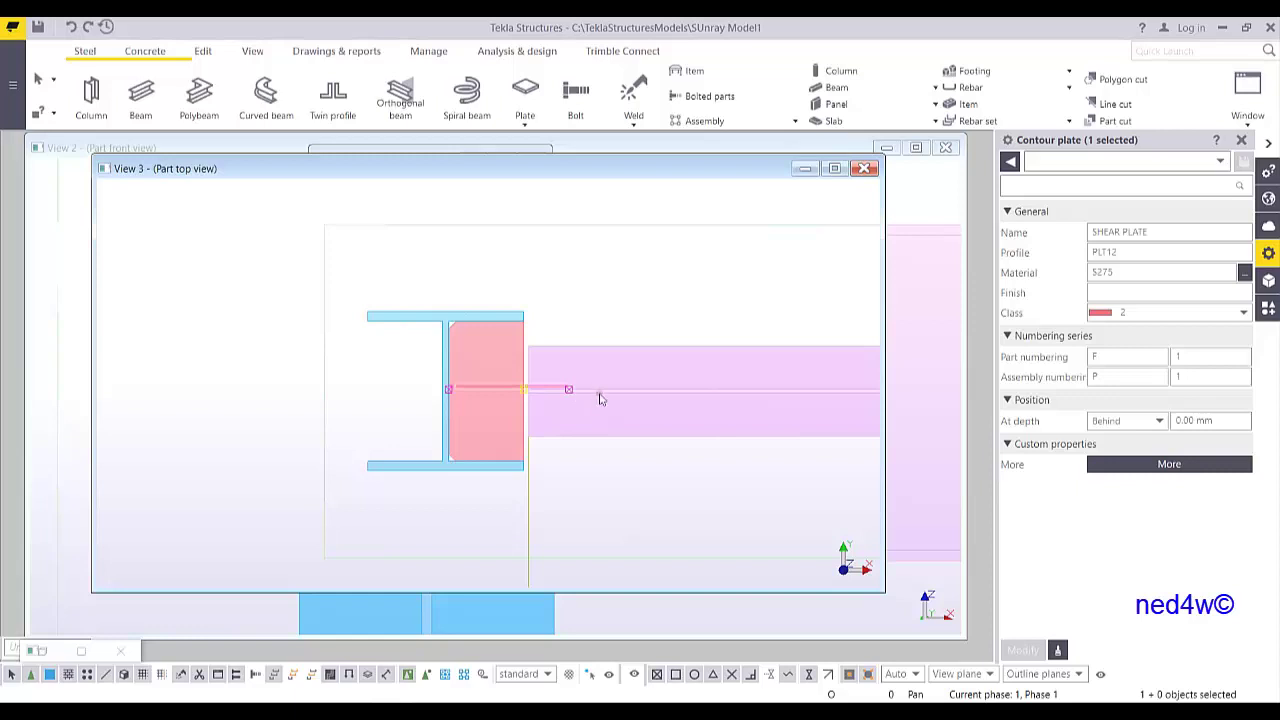
{"action": "scroll", "coordinate": [600, 397], "scroll_direction": "up", "scroll_amount": 3}
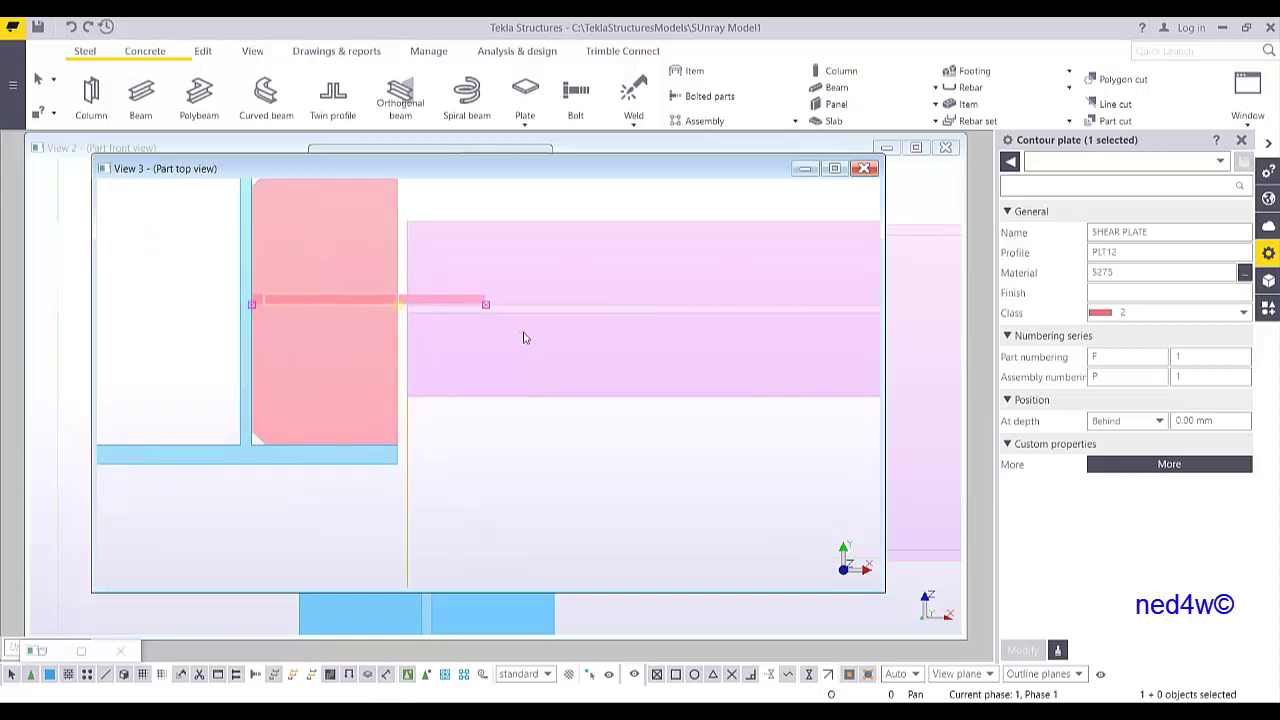
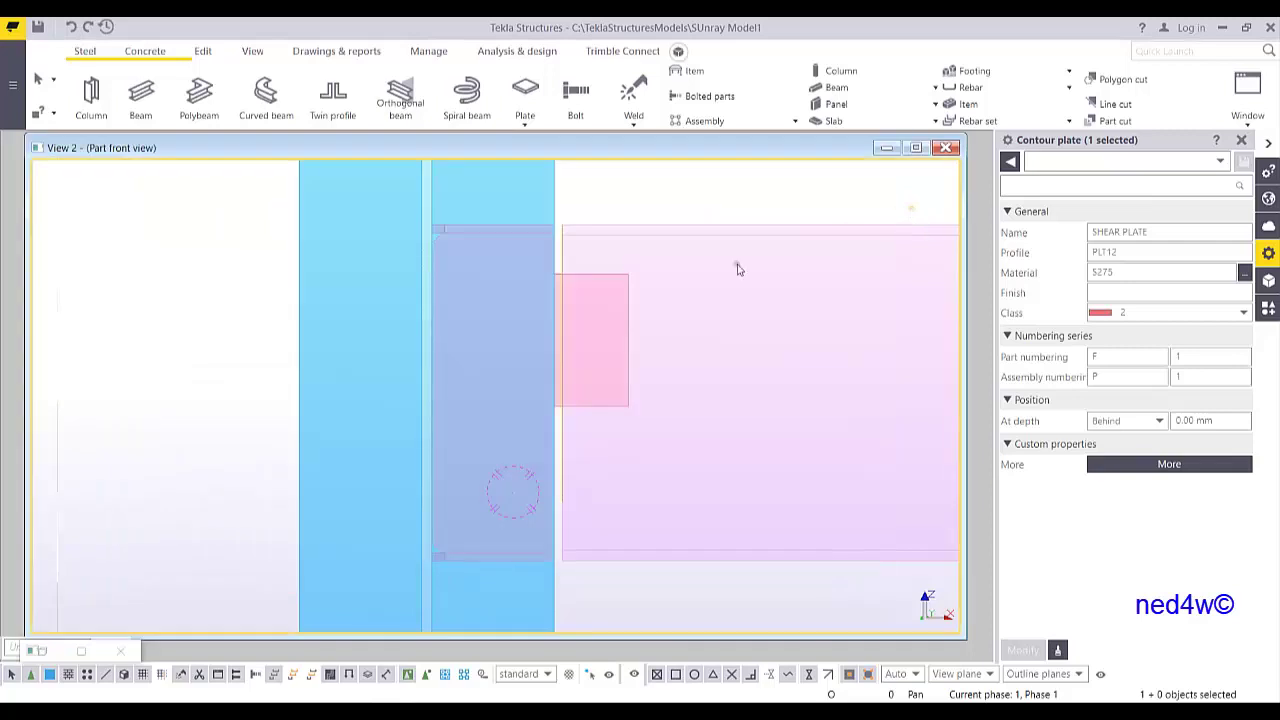
- Weld the shear plate to the column in the part front view with a 6 mm fillet weld
{"action": "middle_click_drag", "start_coordinate": [628, 286], "coordinate": [600, 318]}
{"action": "scroll", "coordinate": [566, 334], "scroll_direction": "up", "scroll_amount": 2}
{"action": "scroll", "coordinate": [565, 335], "scroll_direction": "up", "scroll_amount": 1}
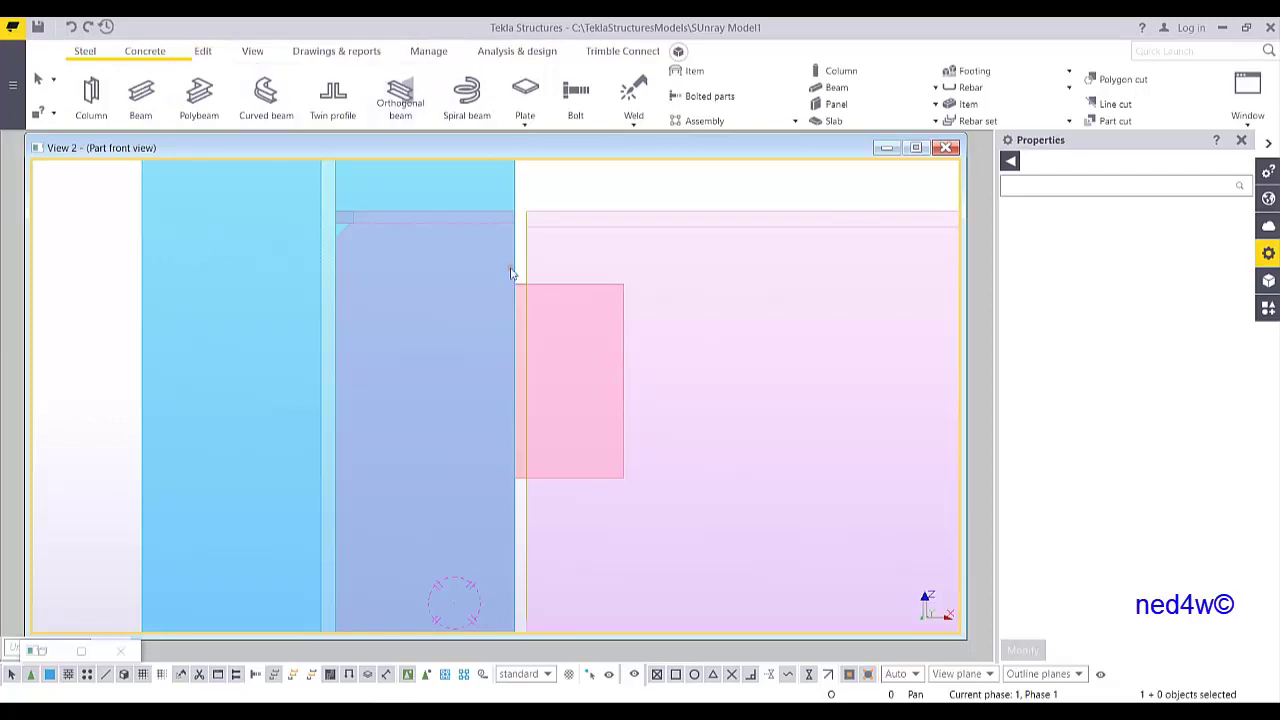
{"action": "middle_click_drag", "start_coordinate": [639, 310], "coordinate": [668, 279]}
{"action": "scroll", "coordinate": [628, 346], "scroll_direction": "down", "scroll_amount": 3}
{"action": "middle_click_drag", "start_coordinate": [629, 371], "coordinate": [539, 392], "text": "ctrl"}
{"action": "left_click", "coordinate": [634, 92]}
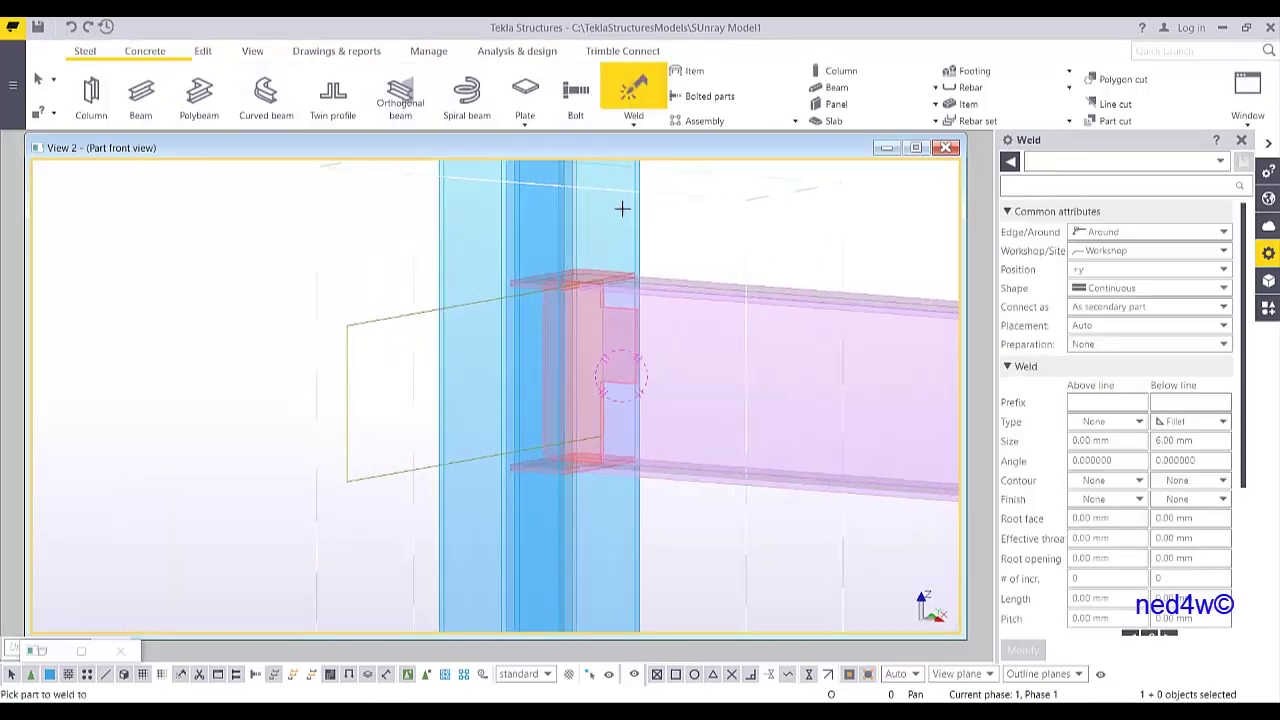
{"action": "left_click", "coordinate": [636, 229]}
{"action": "scroll", "coordinate": [628, 323], "scroll_direction": "up", "scroll_amount": 4}
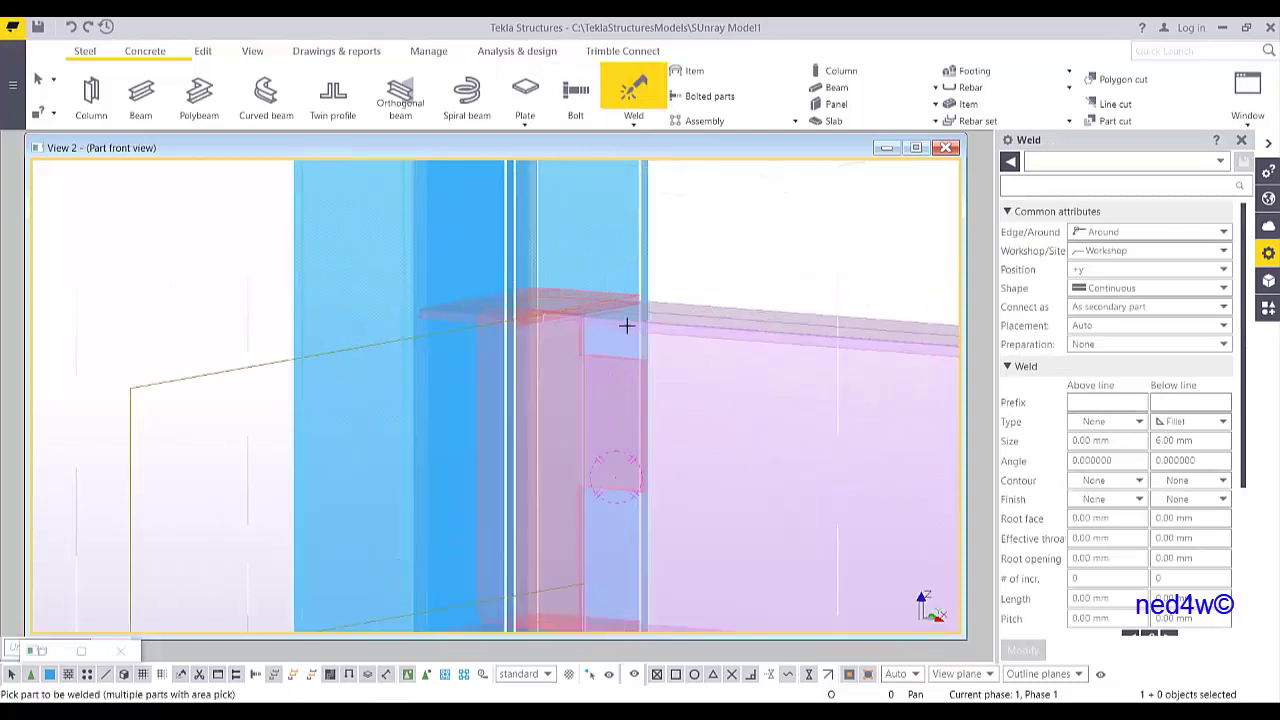
{"action": "left_click", "coordinate": [615, 376]}
{"action": "scroll", "coordinate": [614, 374], "scroll_direction": "down", "scroll_amount": 2}
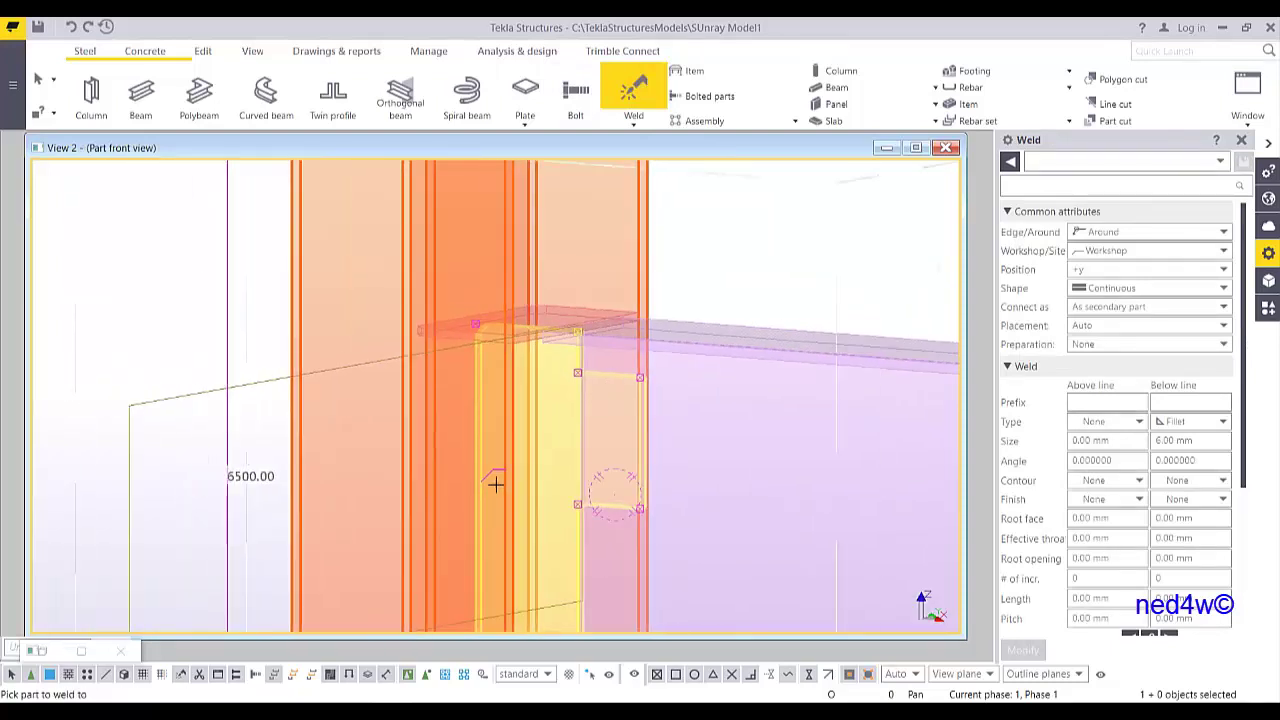
- Weld the upper stiffener and the column together with a 6 mm fillet weld
{"action": "scroll", "coordinate": [630, 245], "scroll_direction": "up", "scroll_amount": 2}
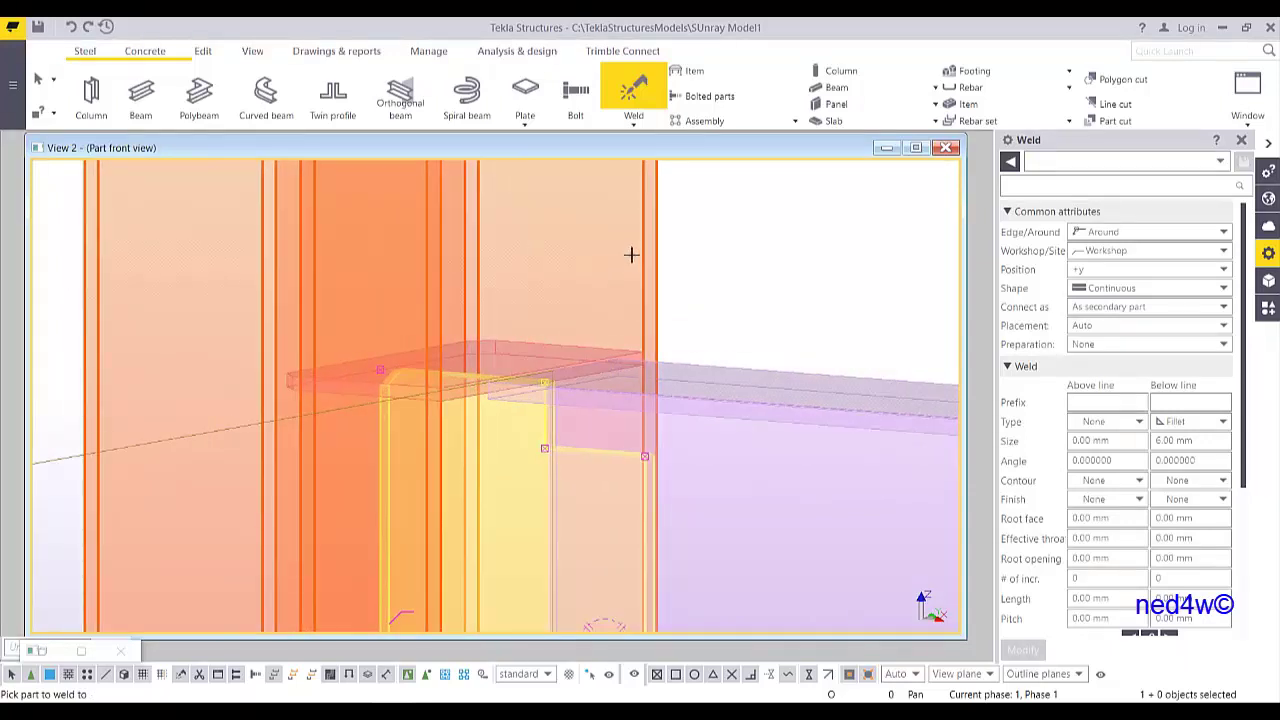
{"action": "left_click", "coordinate": [640, 263]}
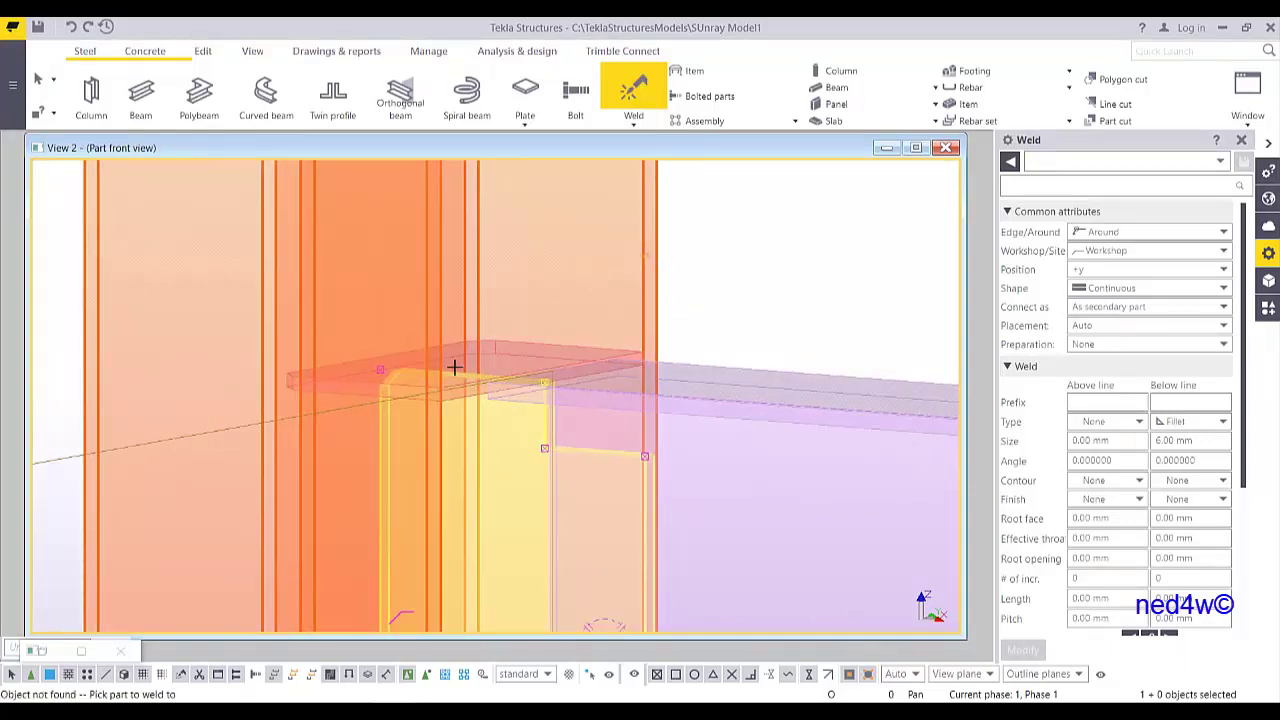
{"action": "left_click", "coordinate": [364, 385]}
{"action": "middle_click_drag", "start_coordinate": [434, 455], "coordinate": [534, 294]}
{"action": "scroll", "coordinate": [540, 340], "scroll_direction": "down", "scroll_amount": 2}
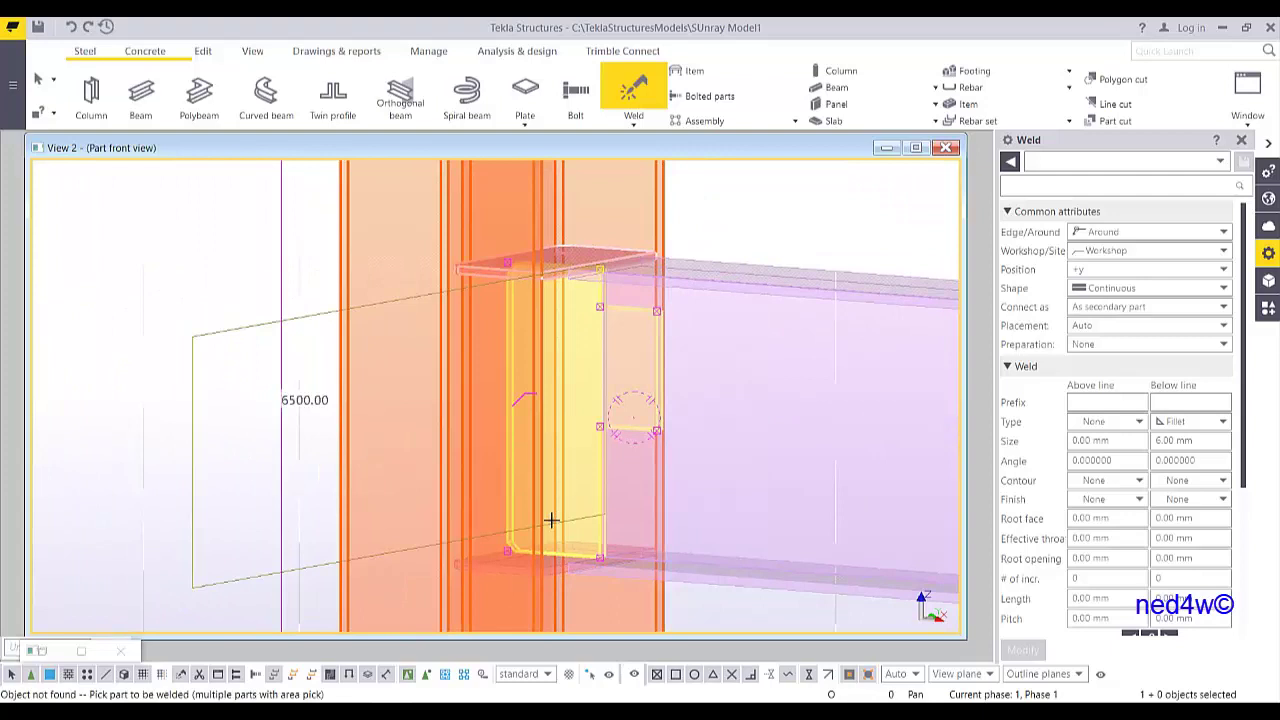
- Try to weld the lower stiffener to the column and leave the Weld command
{"action": "scroll", "coordinate": [496, 562], "scroll_direction": "up", "scroll_amount": 3}
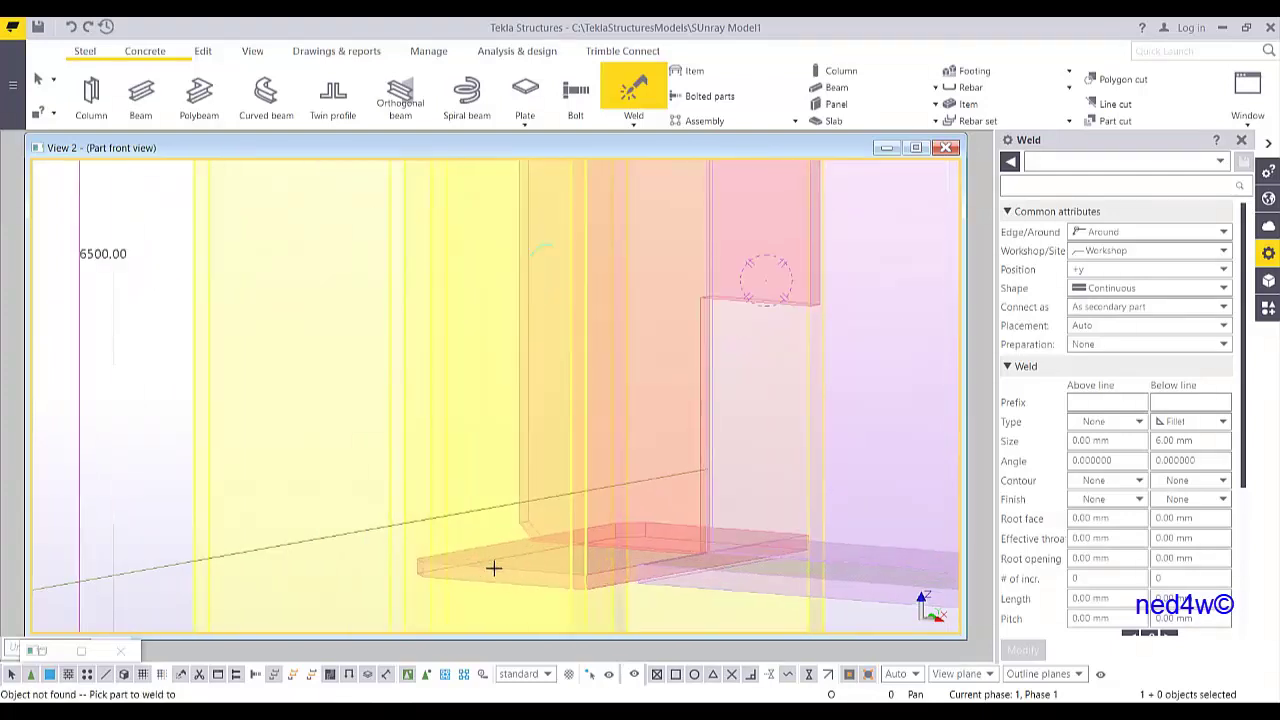
{"action": "scroll", "coordinate": [510, 500], "scroll_direction": "down", "scroll_amount": 3}
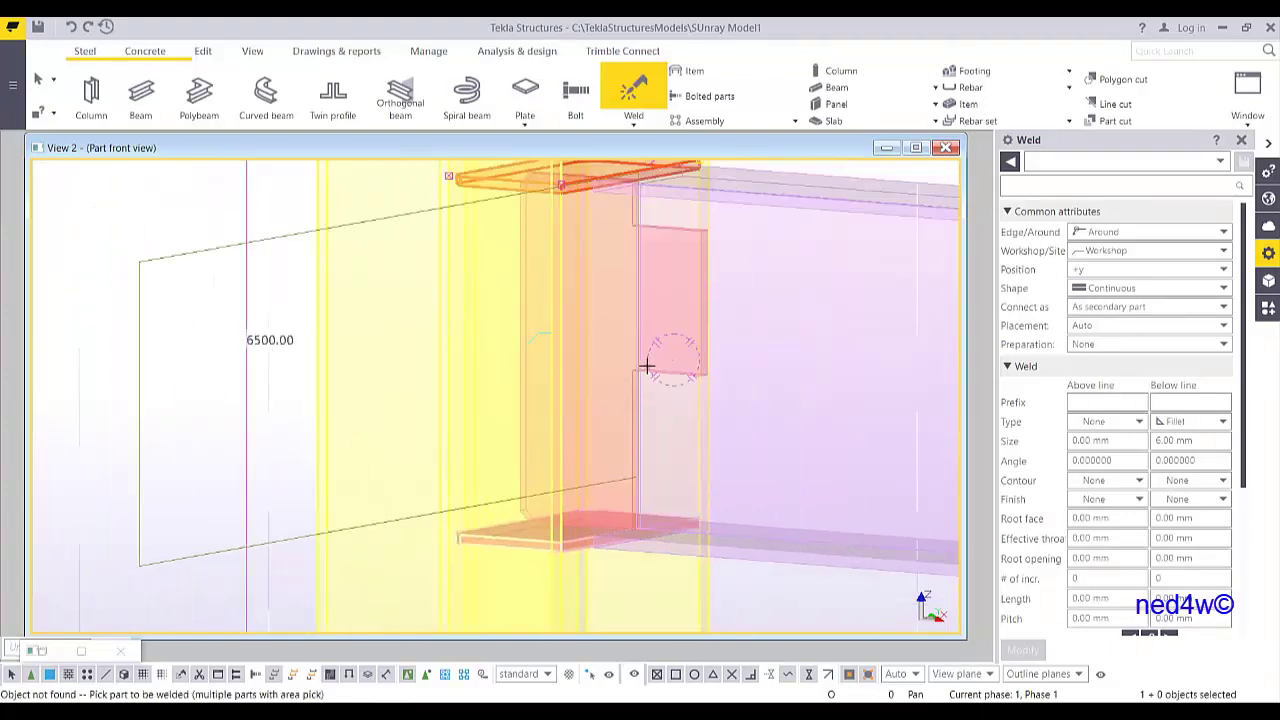
{"action": "scroll", "coordinate": [665, 300], "scroll_direction": "up", "scroll_amount": 1}
{"action": "middle_click_drag", "start_coordinate": [714, 234], "coordinate": [712, 232]}
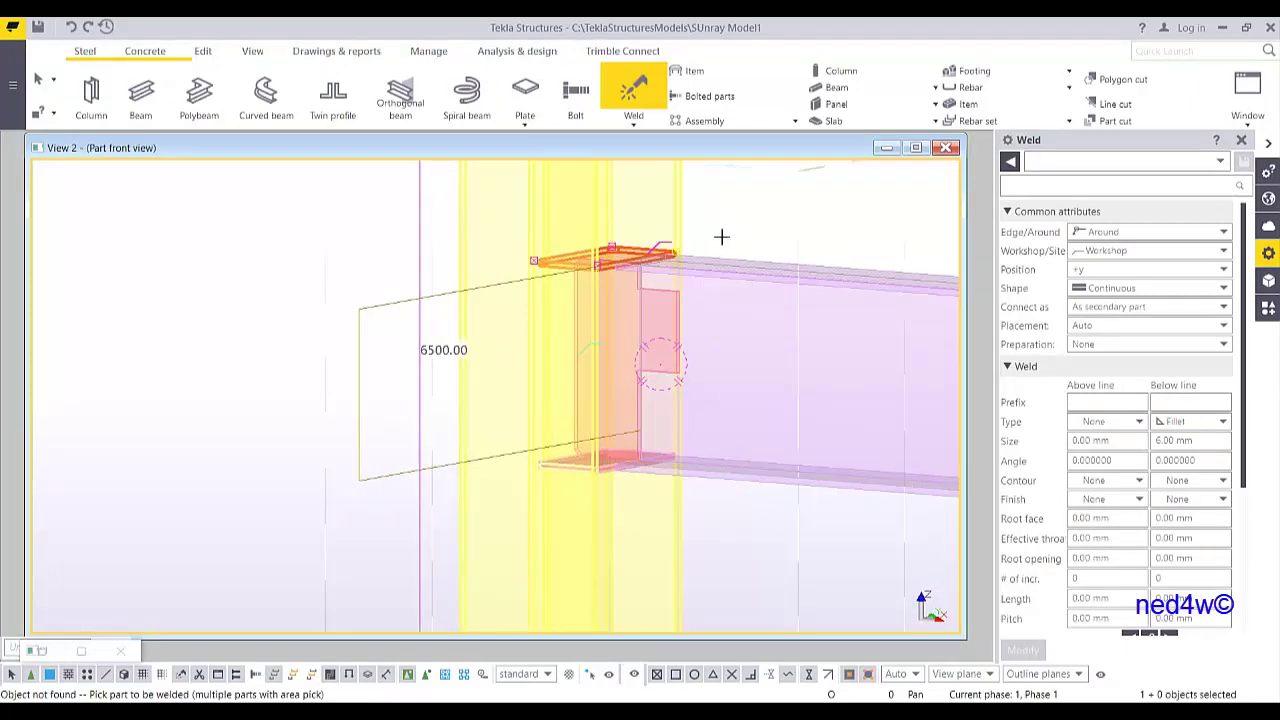
{"action": "key", "text": "Escape"}
- Inquire the column's assembly to check which welded parts it includes
{"action": "scroll", "coordinate": [666, 428], "scroll_direction": "up", "scroll_amount": 2}
{"action": "middle_click_drag", "start_coordinate": [636, 470], "coordinate": [669, 499], "text": "ctrl"}
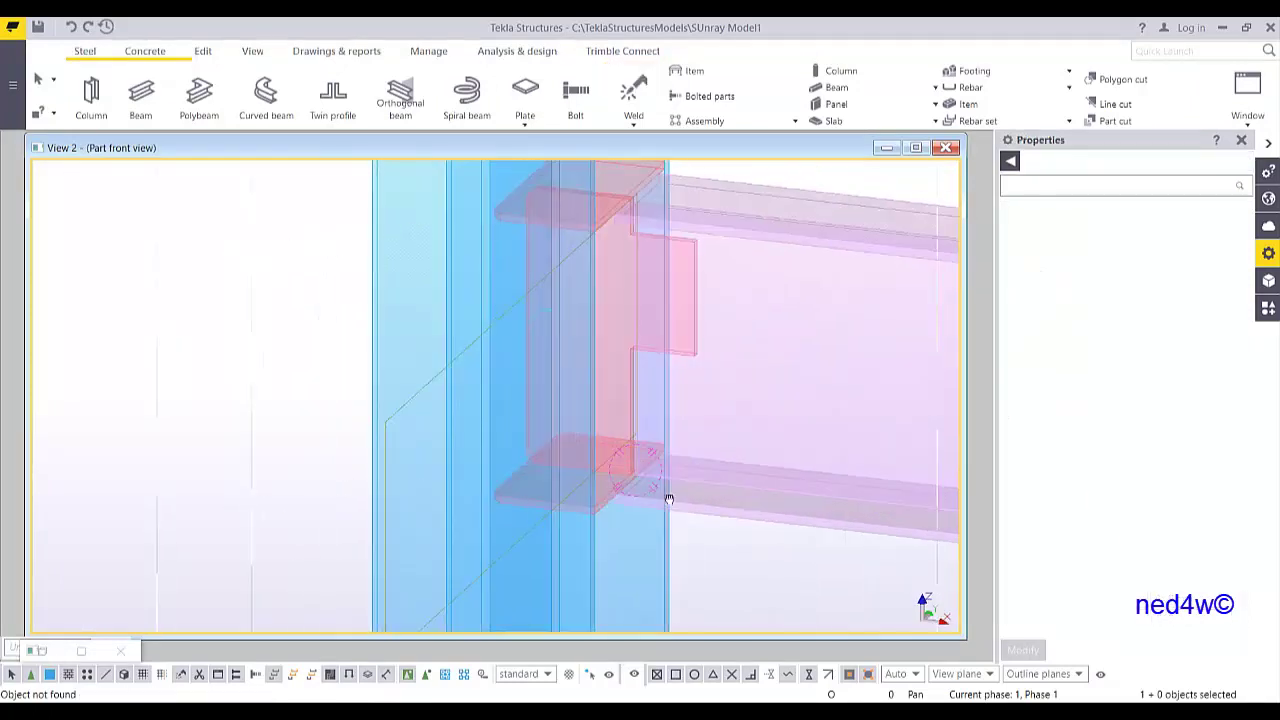
{"action": "right_click", "coordinate": [681, 537]}
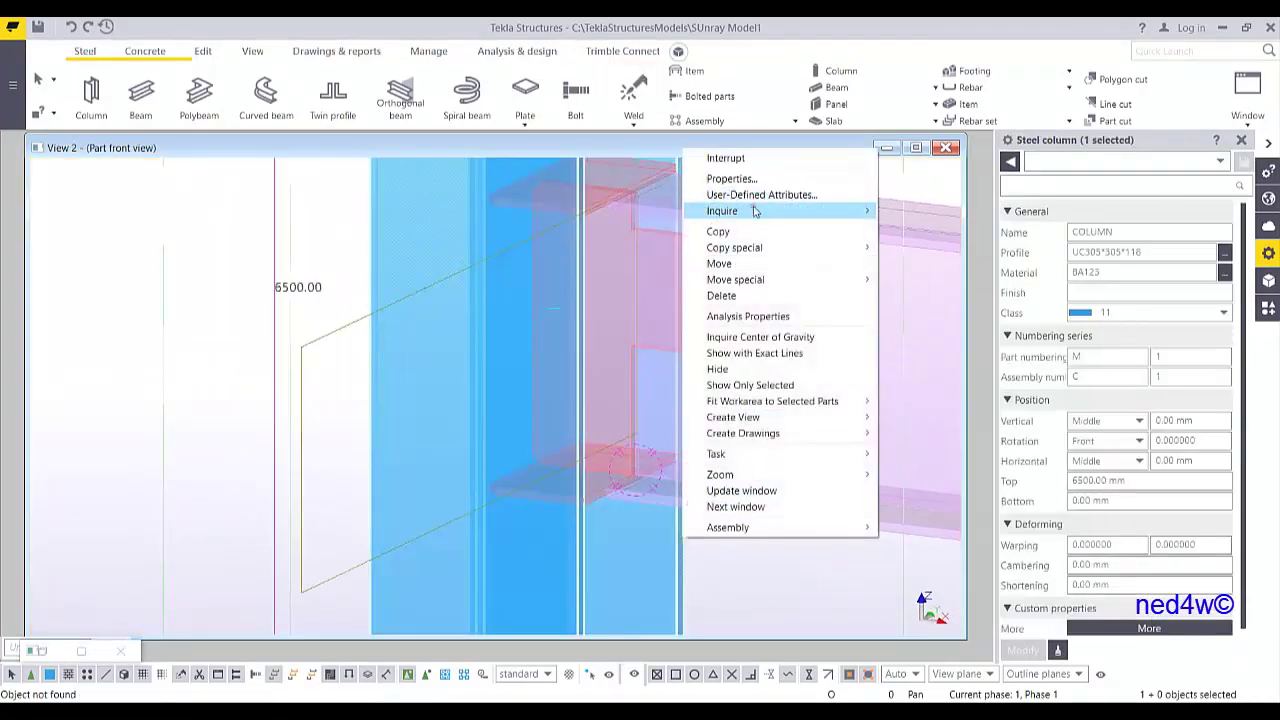
{"action": "mouse_move", "coordinate": [755, 210]}
{"action": "left_click", "coordinate": [912, 227]}
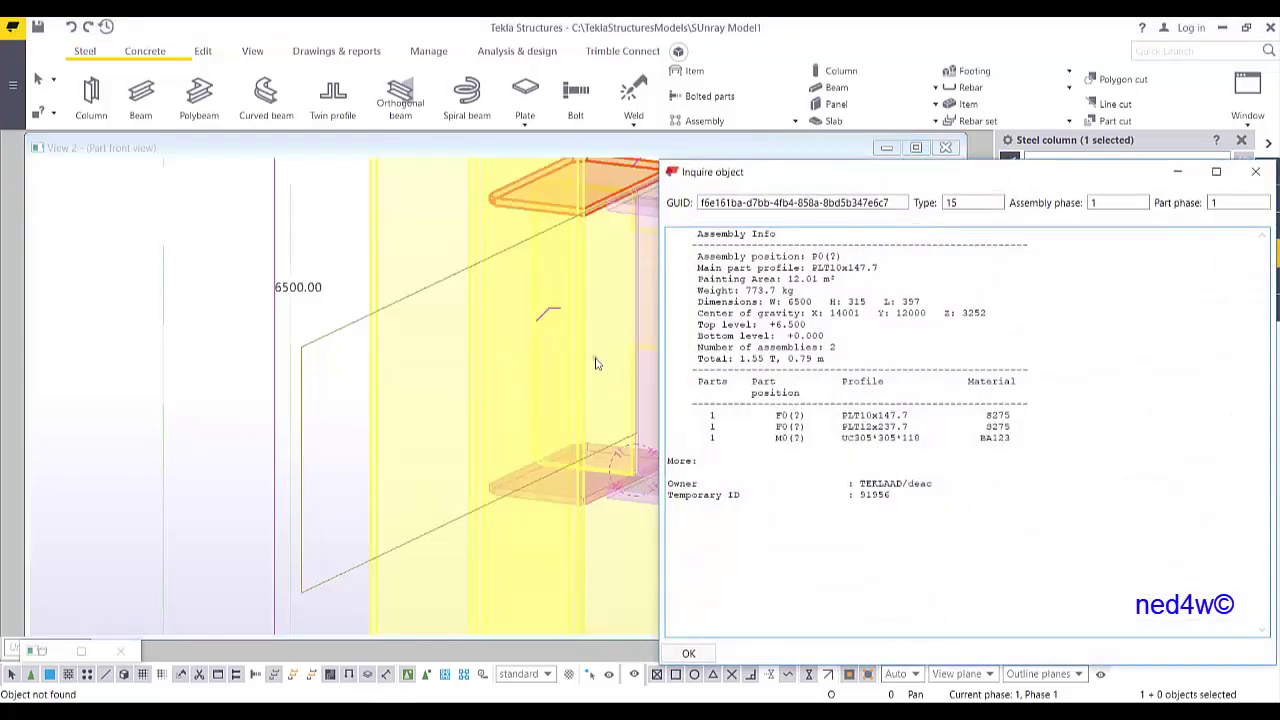
{"action": "middle_click_drag", "start_coordinate": [560, 345], "coordinate": [450, 392]}
{"action": "scroll", "coordinate": [450, 392], "scroll_direction": "down", "scroll_amount": 1}
{"action": "left_click", "coordinate": [522, 247]}
{"action": "left_click", "coordinate": [522, 251]}
{"action": "right_click", "coordinate": [542, 223]}
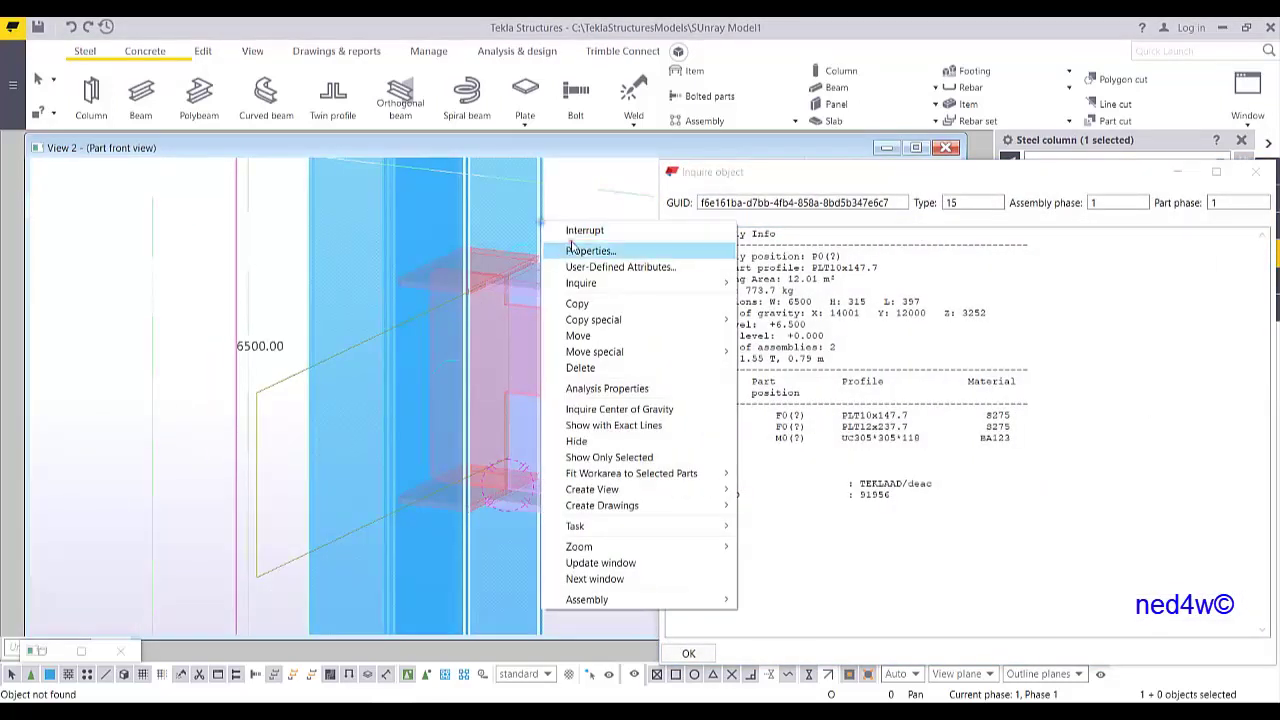
{"action": "mouse_move", "coordinate": [590, 283]}
{"action": "left_click", "coordinate": [779, 298]}
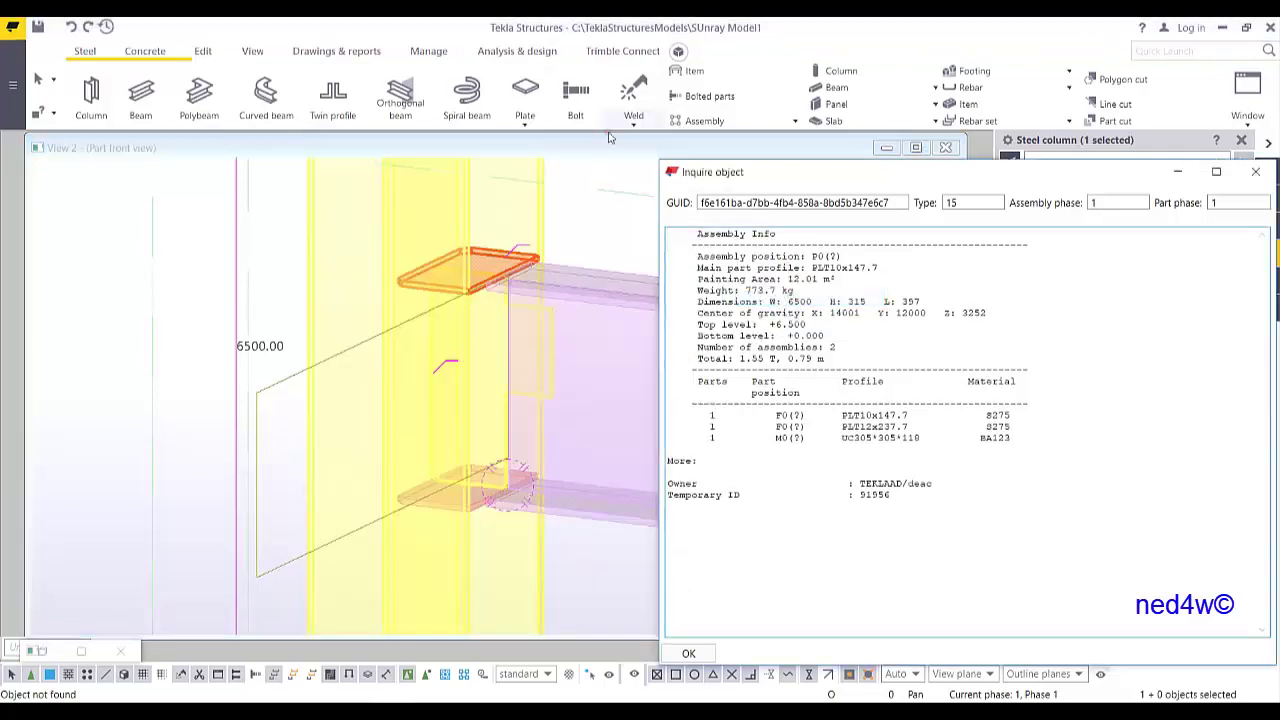
- Weld the lower stiffener to the column and leave the Weld command
{"action": "left_click", "coordinate": [622, 84]}
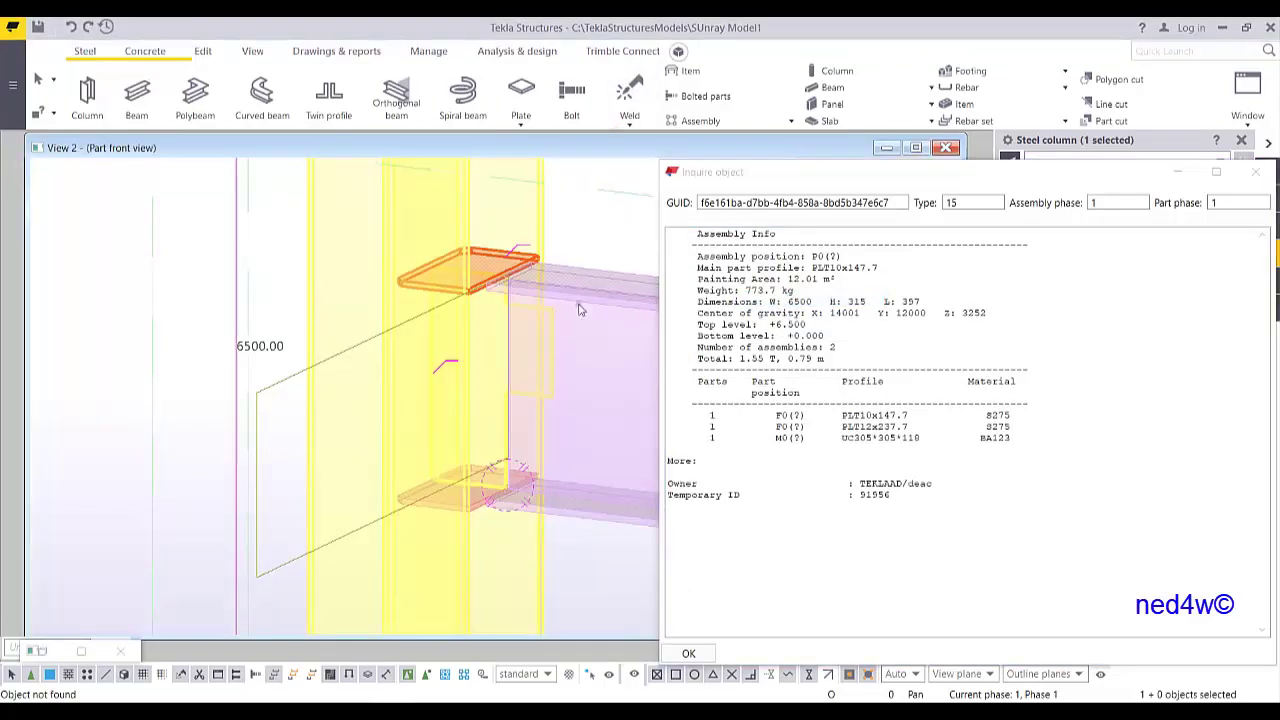
{"action": "left_click", "coordinate": [629, 90]}
{"action": "left_click", "coordinate": [541, 540]}
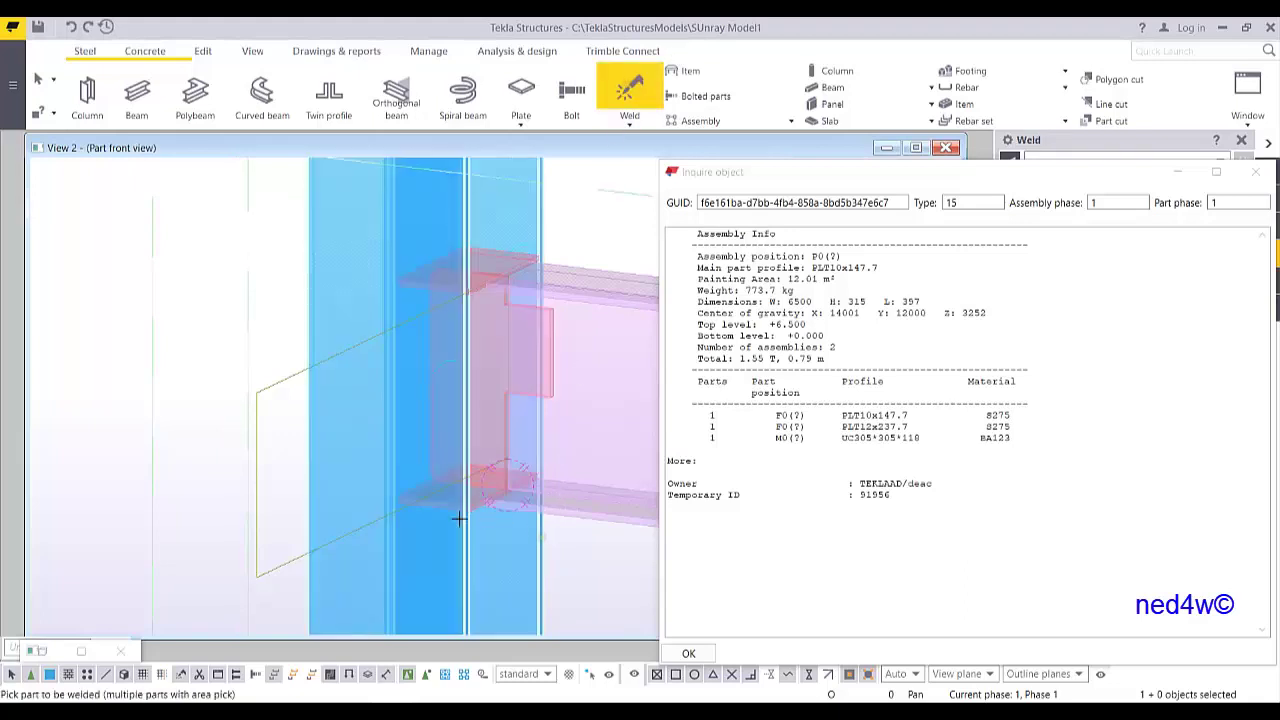
{"action": "left_click", "coordinate": [447, 510]}
{"action": "right_click", "coordinate": [577, 243]}
{"action": "left_click", "coordinate": [592, 252]}
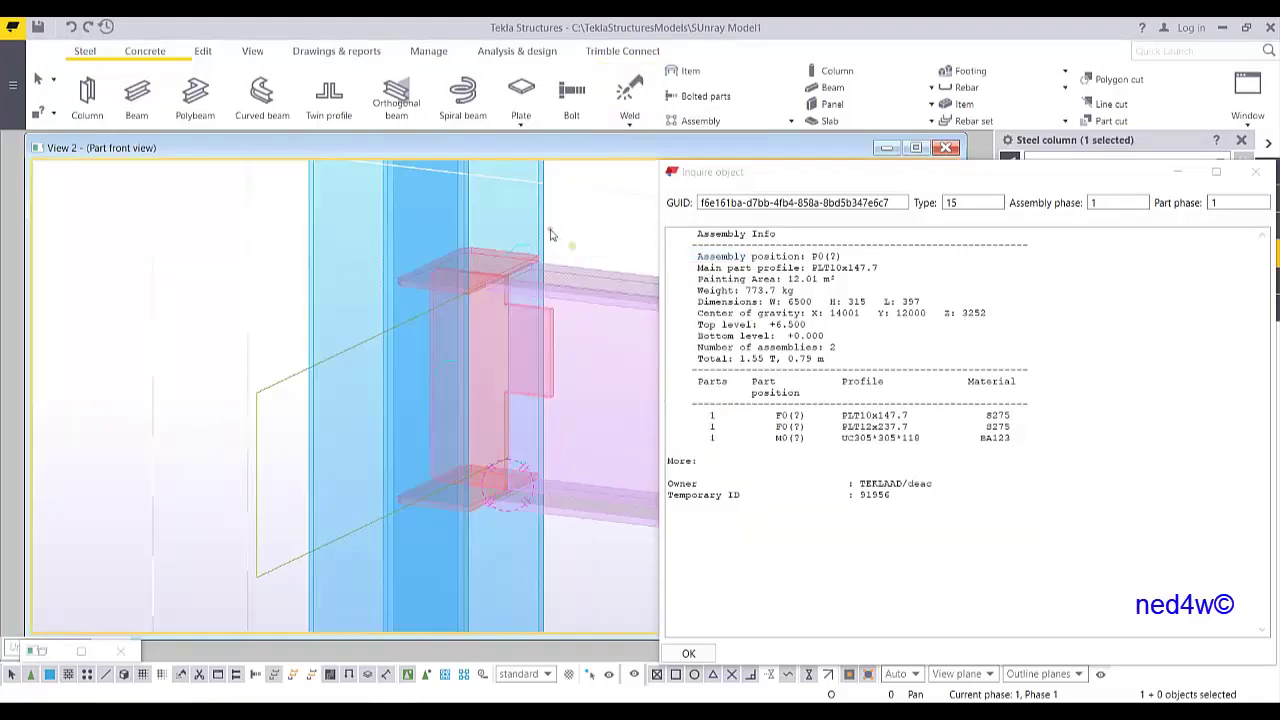
- Inquire the column's assembly again to check the lower stiffener, and close the report
{"action": "right_click", "coordinate": [544, 220]}
{"action": "mouse_move", "coordinate": [600, 278]}
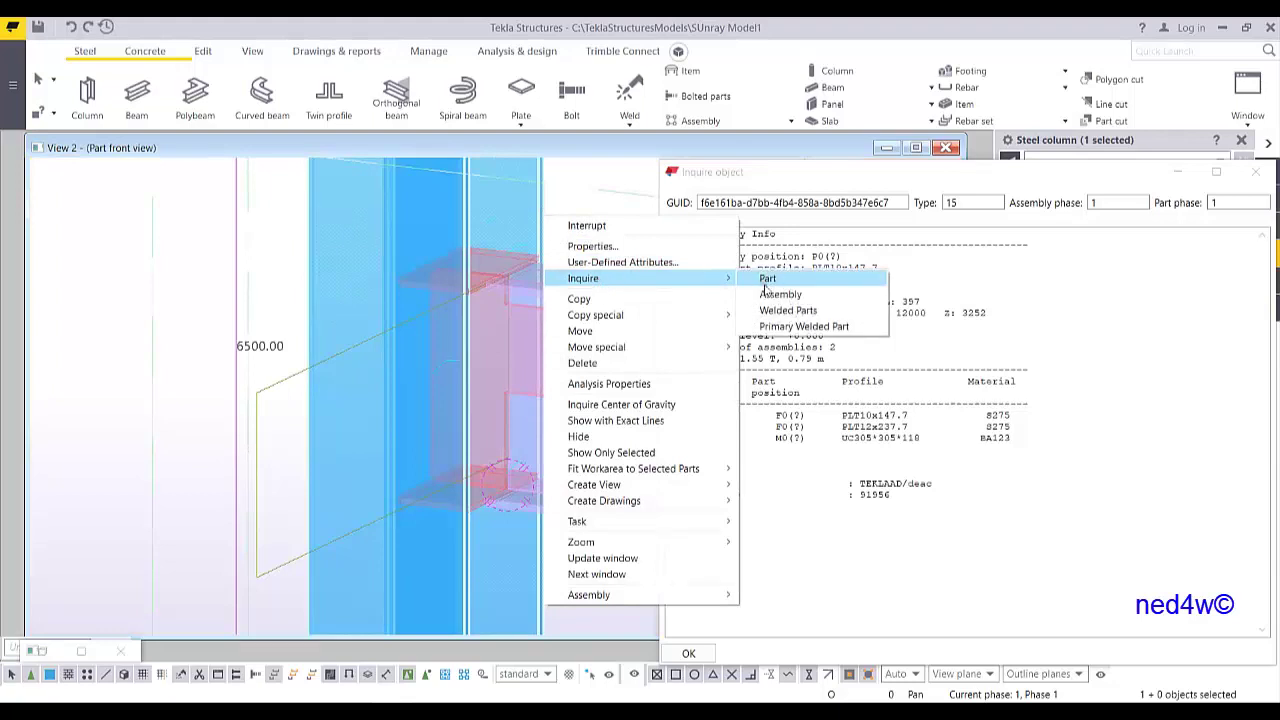
{"action": "left_click", "coordinate": [772, 296]}
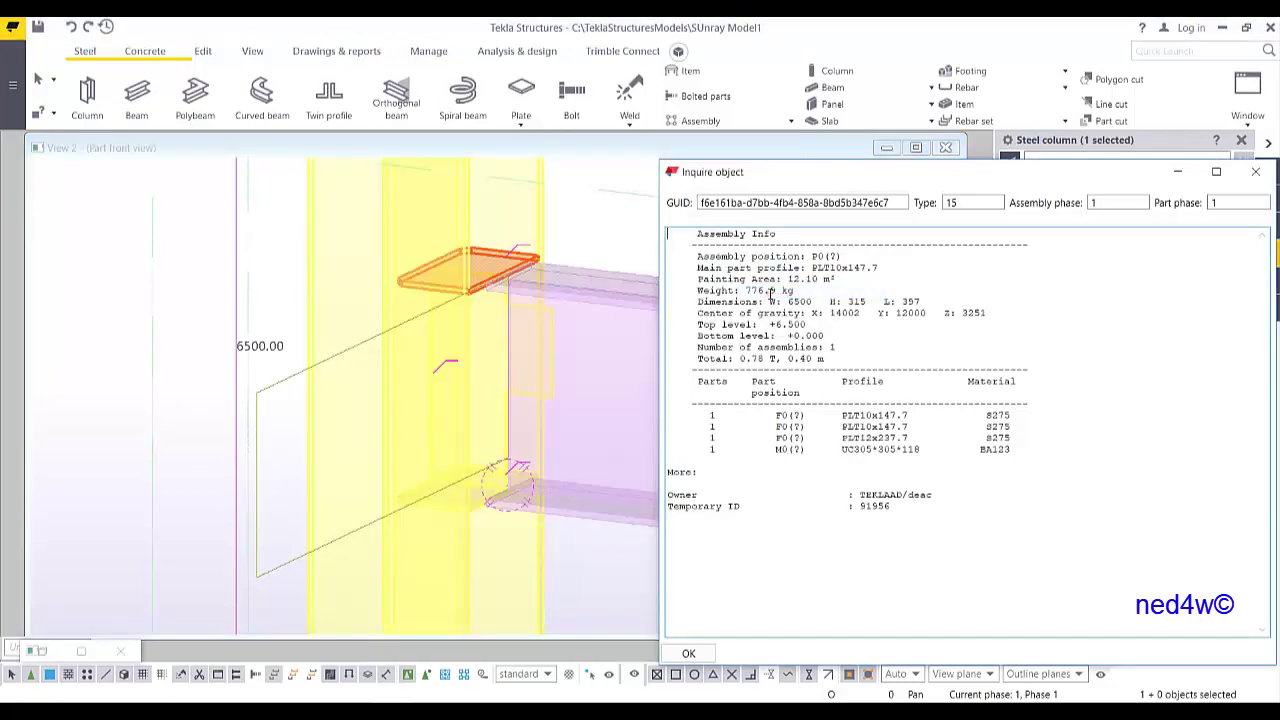
{"action": "left_click", "coordinate": [1256, 174]}
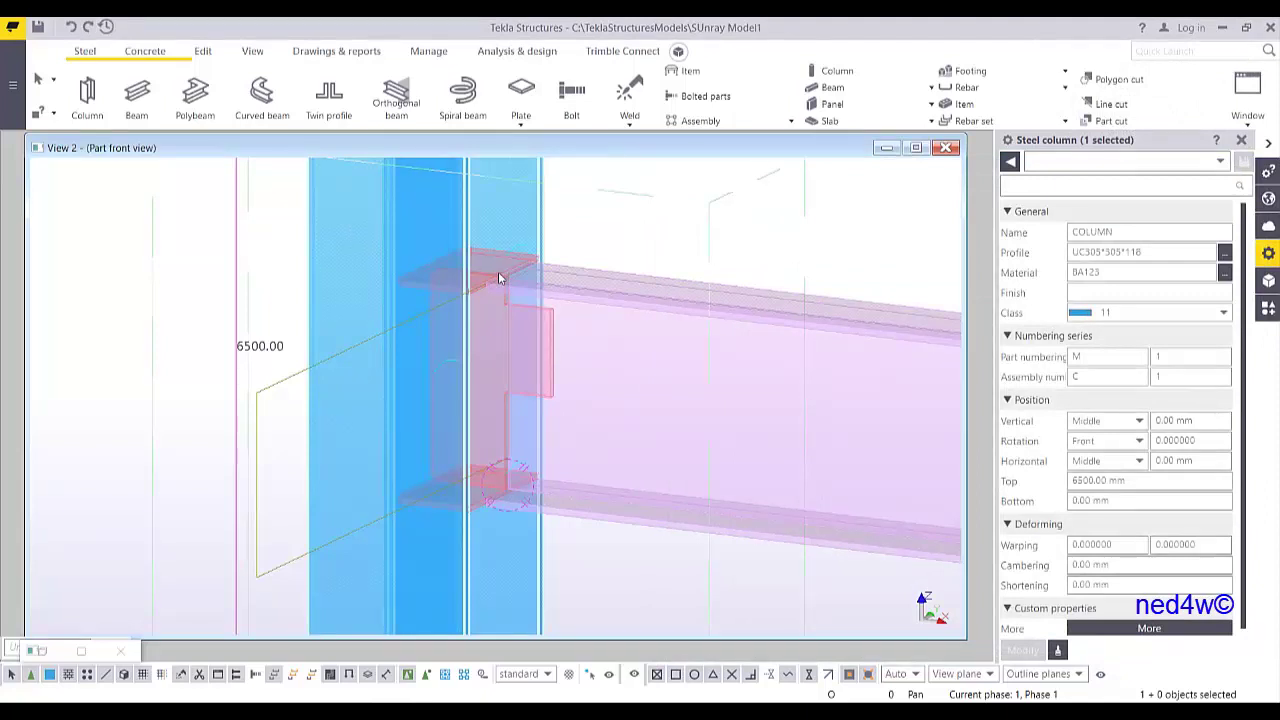
- Set the column as the new main part of its assembly
{"action": "right_click", "coordinate": [540, 207]}
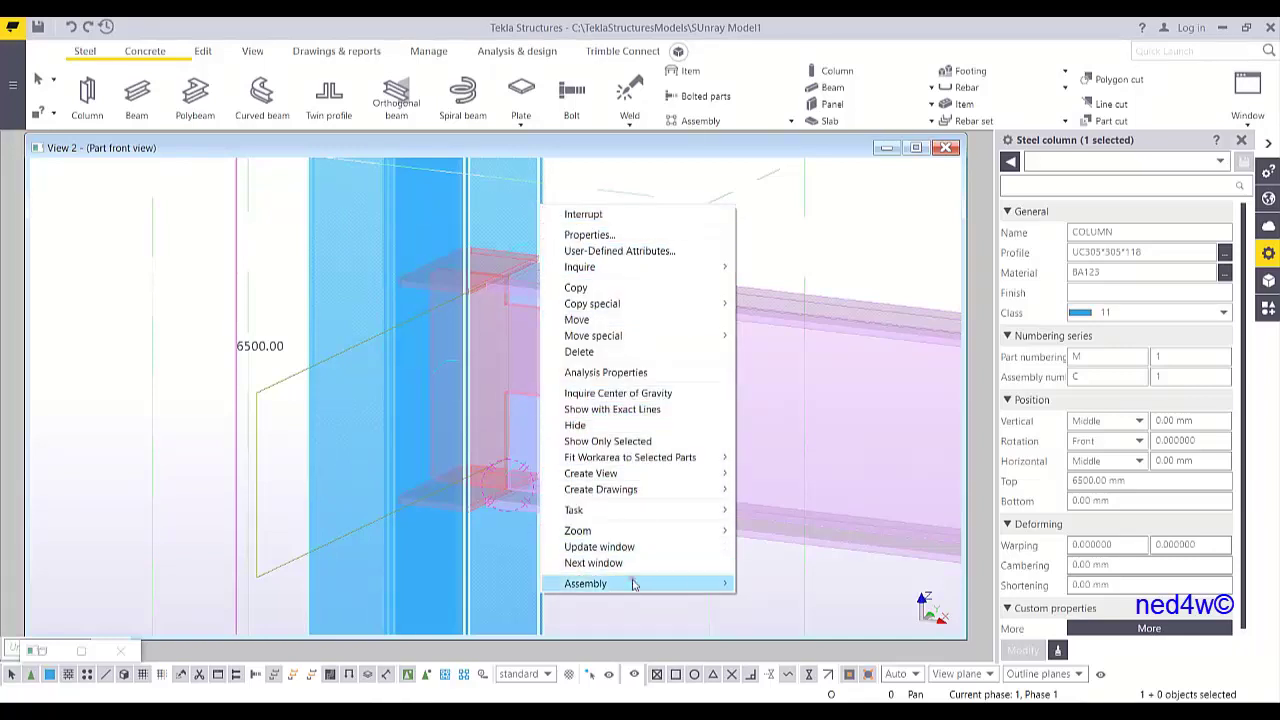
{"action": "mouse_move", "coordinate": [634, 583]}
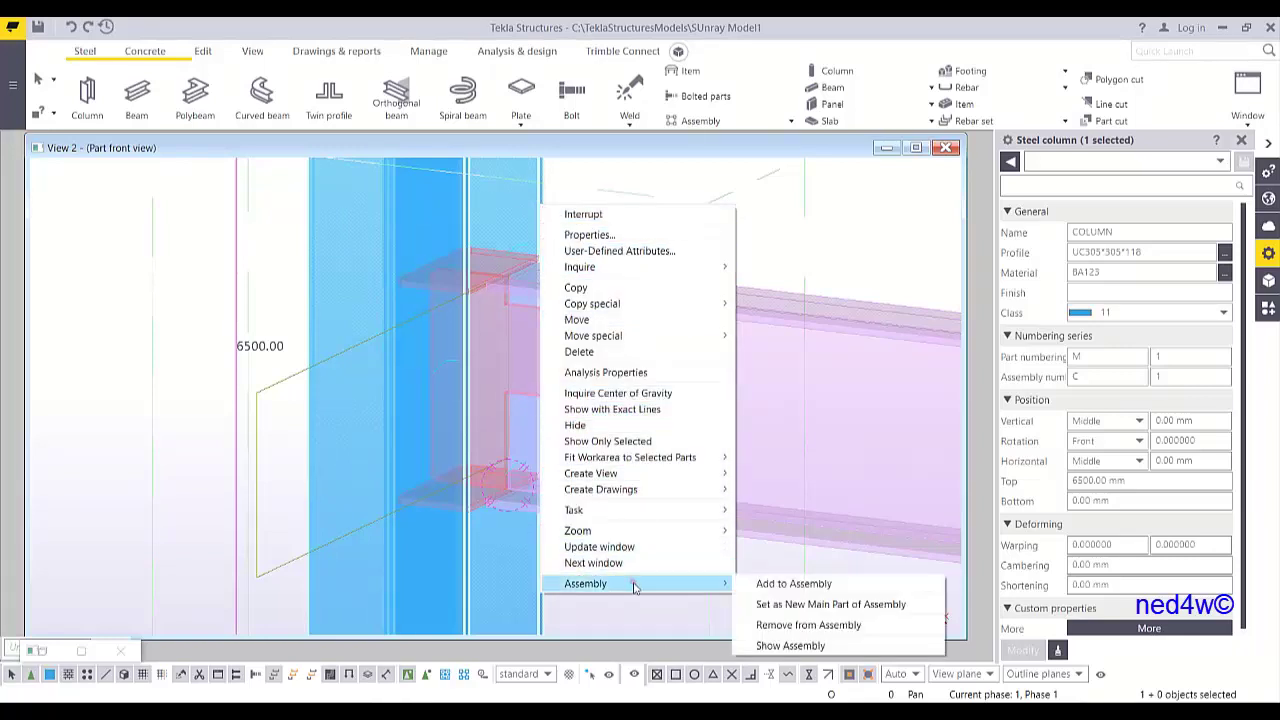
{"action": "left_click", "coordinate": [785, 606]}
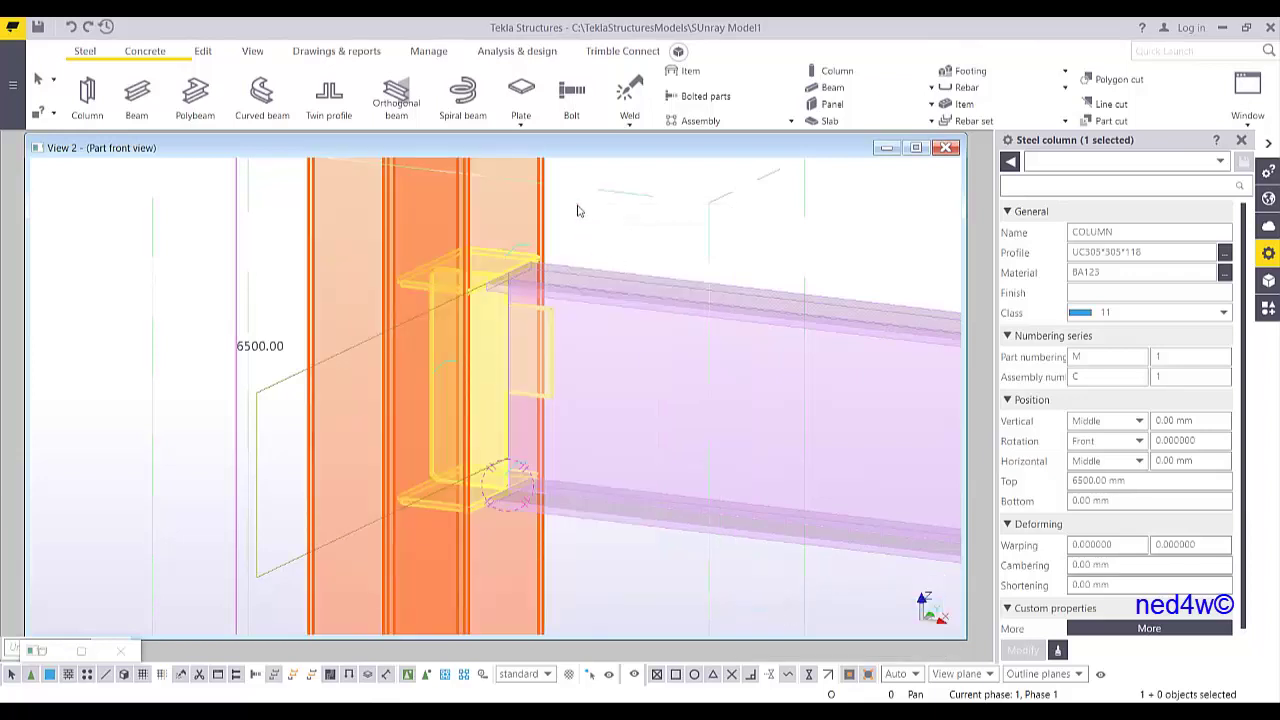
- Examine the finished stiffener and shear plate assembly with rendered parts from the beam side and in the part top view
{"action": "key", "text": "ctrl+4"}
{"action": "middle_click_drag", "start_coordinate": [557, 310], "coordinate": [341, 293], "text": "ctrl"}
{"action": "scroll", "coordinate": [341, 293], "scroll_direction": "down", "scroll_amount": 2}
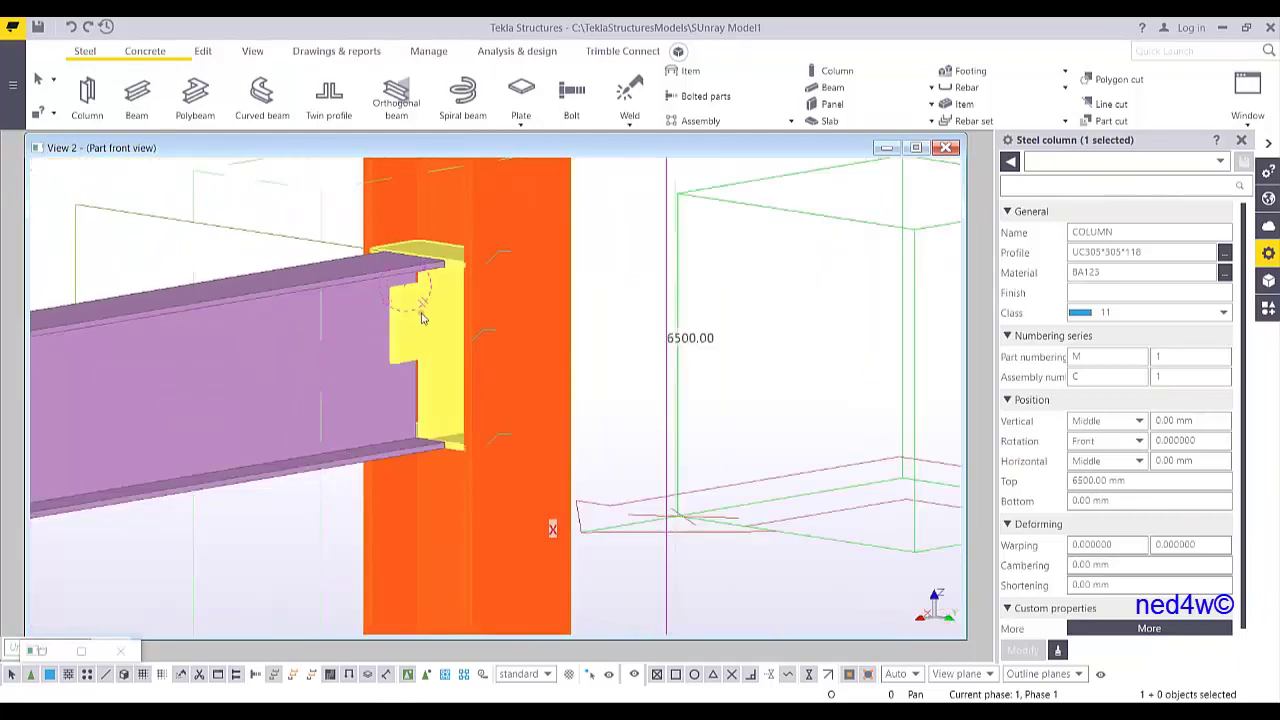
{"action": "key", "text": "ctrl+Tab"}
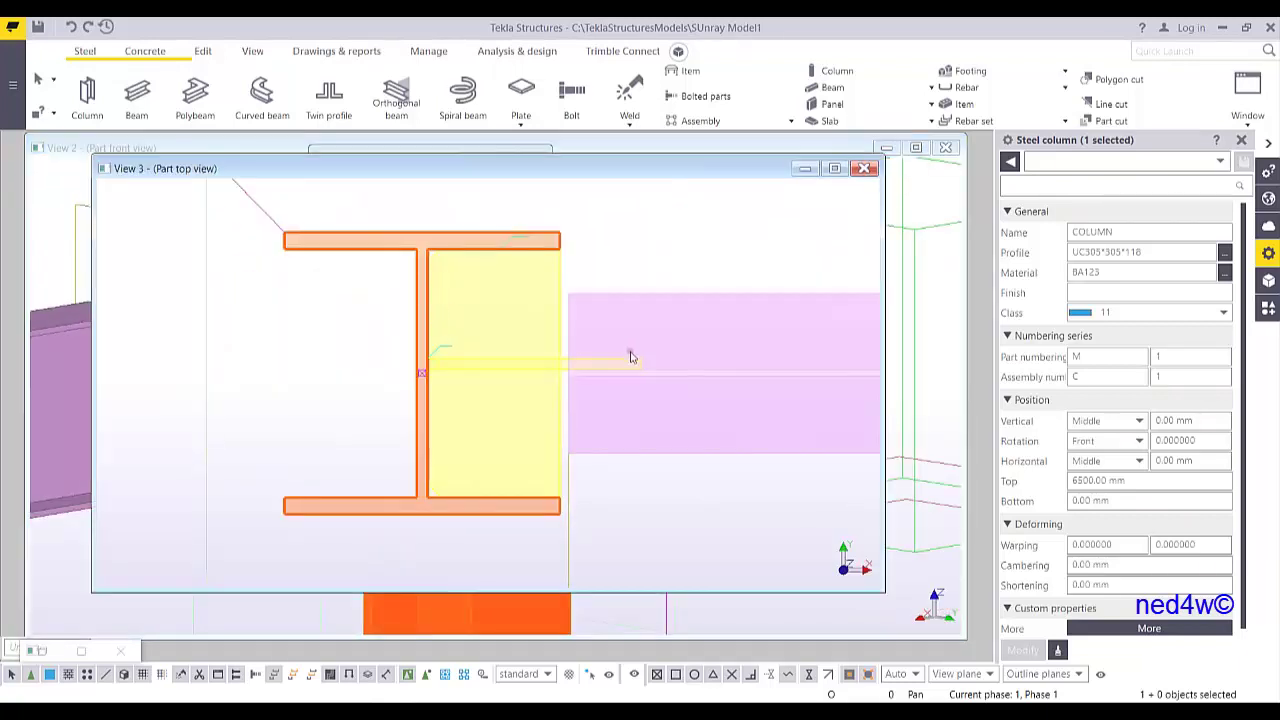
{"action": "key", "text": "ctrl+Tab"}
{"action": "key", "text": "ctrl+Tab"}
{"action": "key", "text": "ctrl+Tab"}
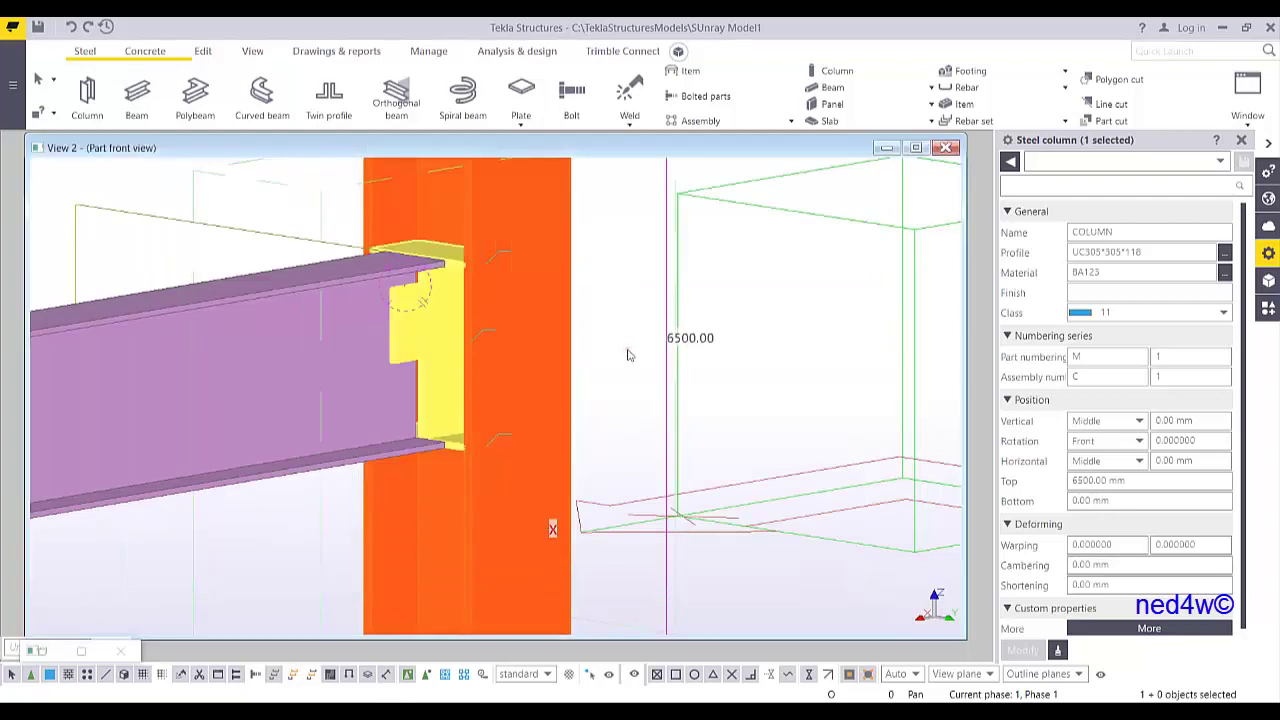
- Show the part front view as a flat plane view with transparent parts, focused on the shear plate
{"action": "key", "text": "ctrl+p"}
{"action": "left_click", "coordinate": [601, 254]}
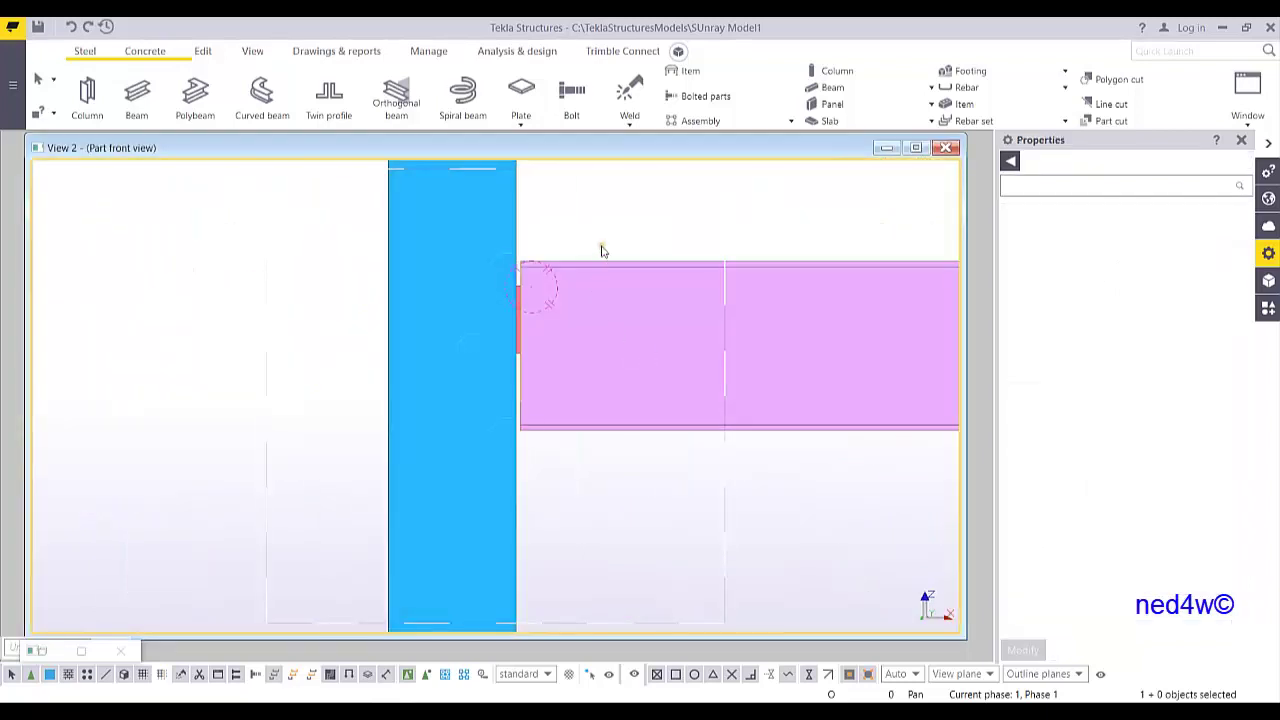
{"action": "key", "text": "ctrl+2"}
{"action": "scroll", "coordinate": [497, 312], "scroll_direction": "up", "scroll_amount": 5}
{"action": "middle_click_drag", "start_coordinate": [575, 327], "coordinate": [514, 386]}
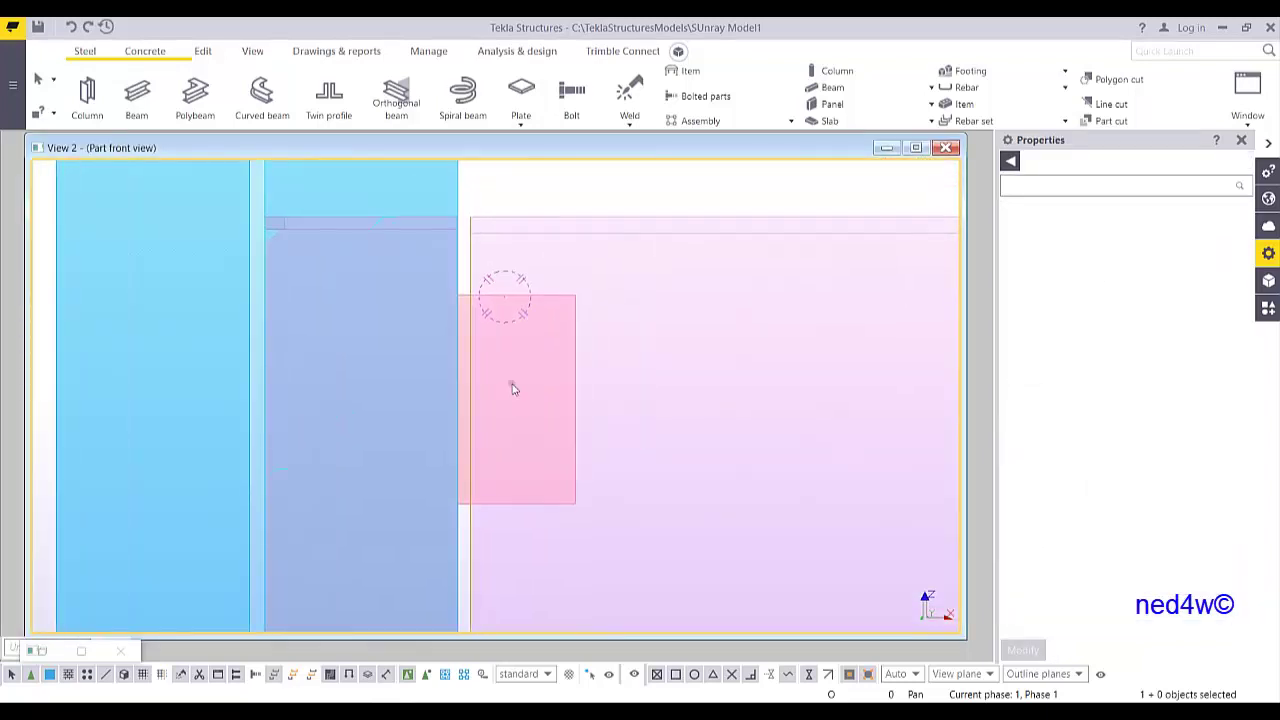
{"action": "scroll", "coordinate": [520, 340], "scroll_direction": "up", "scroll_amount": 5}
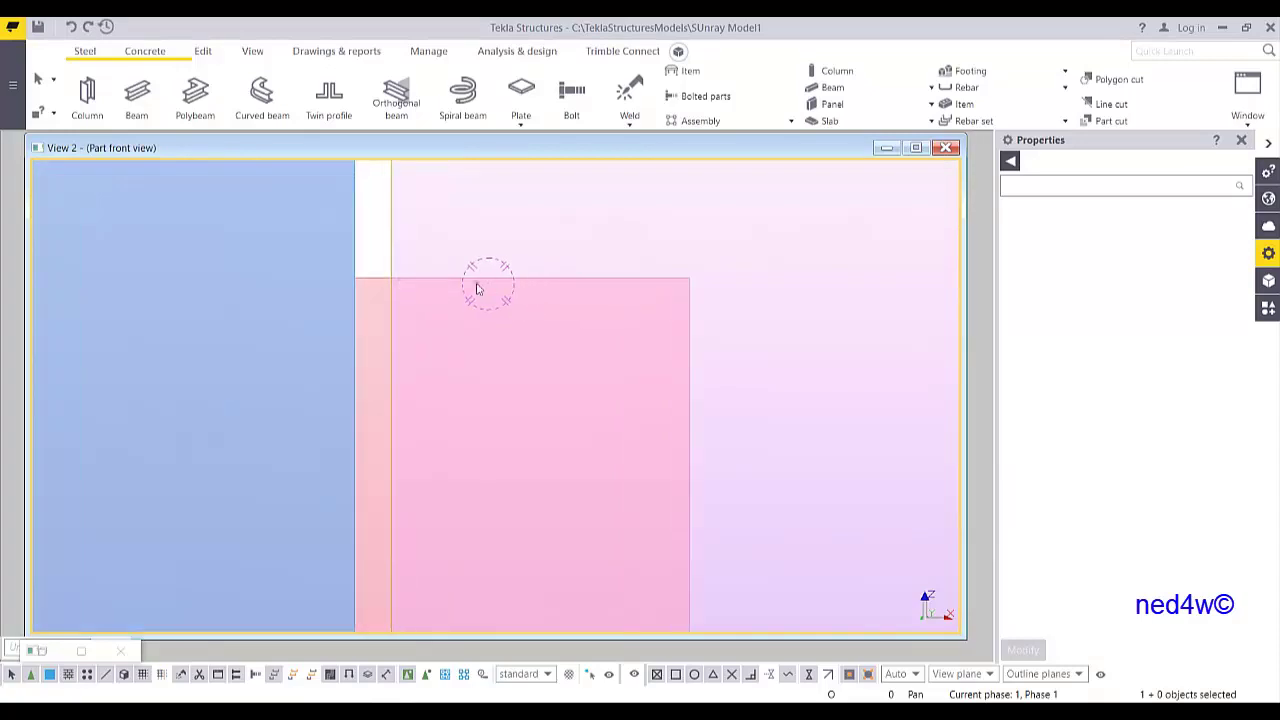
{"action": "scroll", "coordinate": [550, 287], "scroll_direction": "down", "scroll_amount": 2}
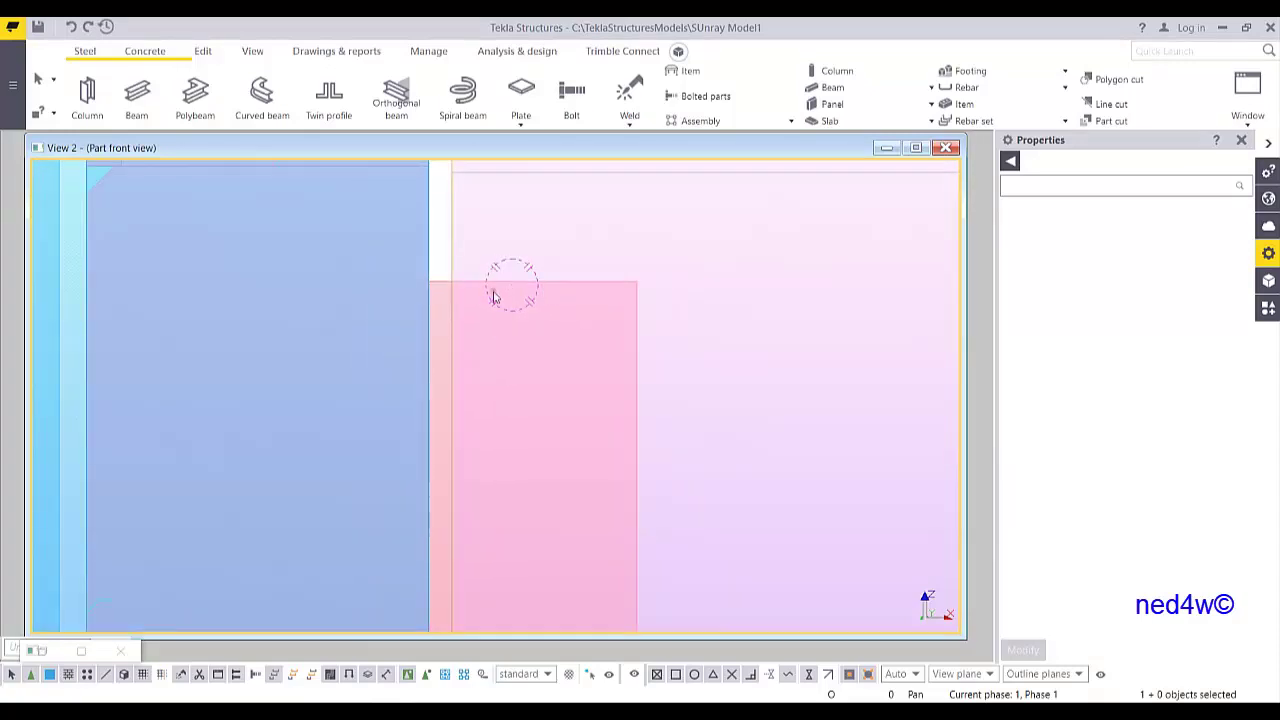
- Add one divided line point on the shear plate's upper edge, between the beam end and the plate's outer corner
{"action": "left_click", "coordinate": [203, 51]}
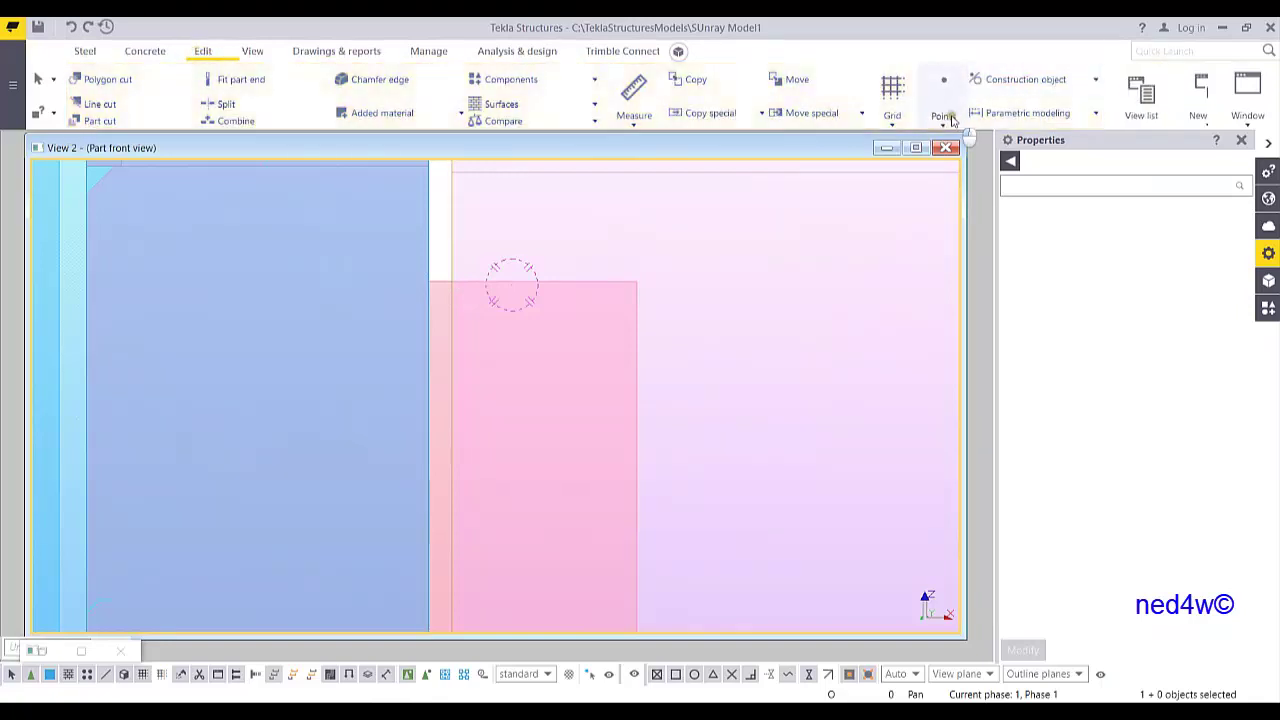
{"action": "left_click", "coordinate": [943, 112]}
{"action": "left_click", "coordinate": [955, 148]}
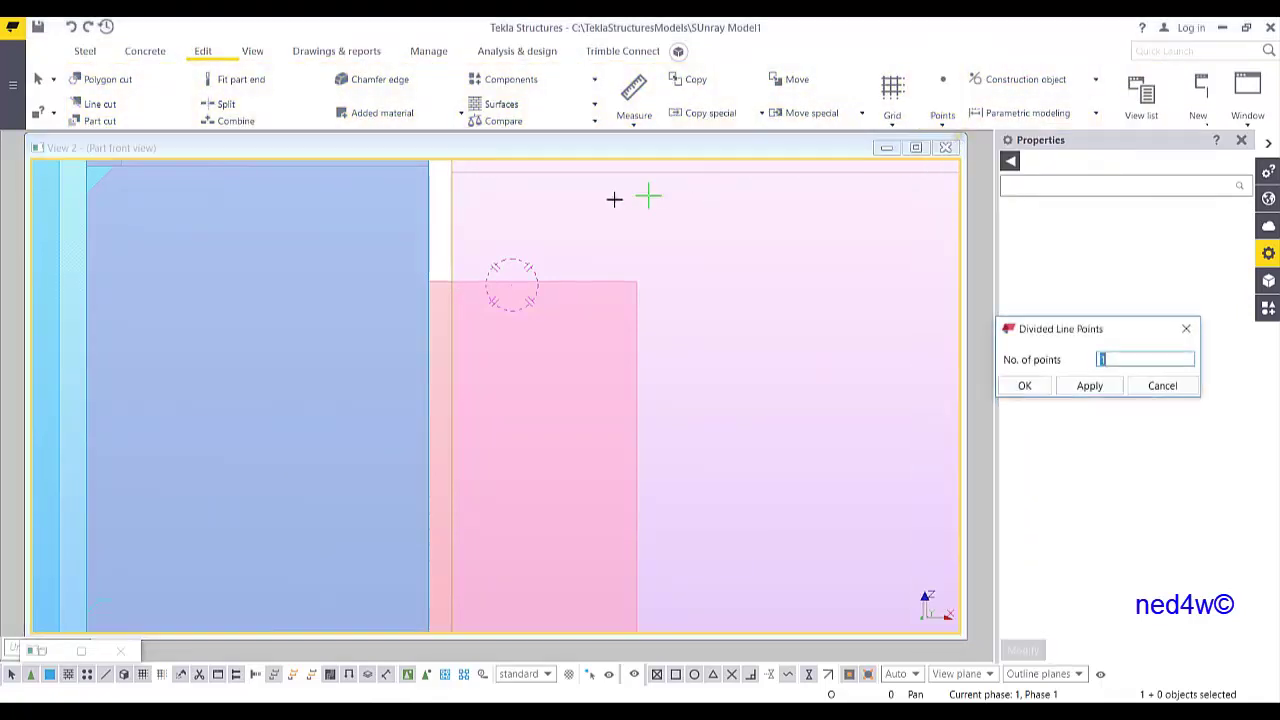
{"action": "left_click", "coordinate": [455, 284]}
{"action": "left_click", "coordinate": [636, 281]}
{"action": "right_click", "coordinate": [621, 240]}
{"action": "left_click", "coordinate": [637, 240]}
{"action": "scroll", "coordinate": [637, 240], "scroll_direction": "down", "scroll_amount": 5}
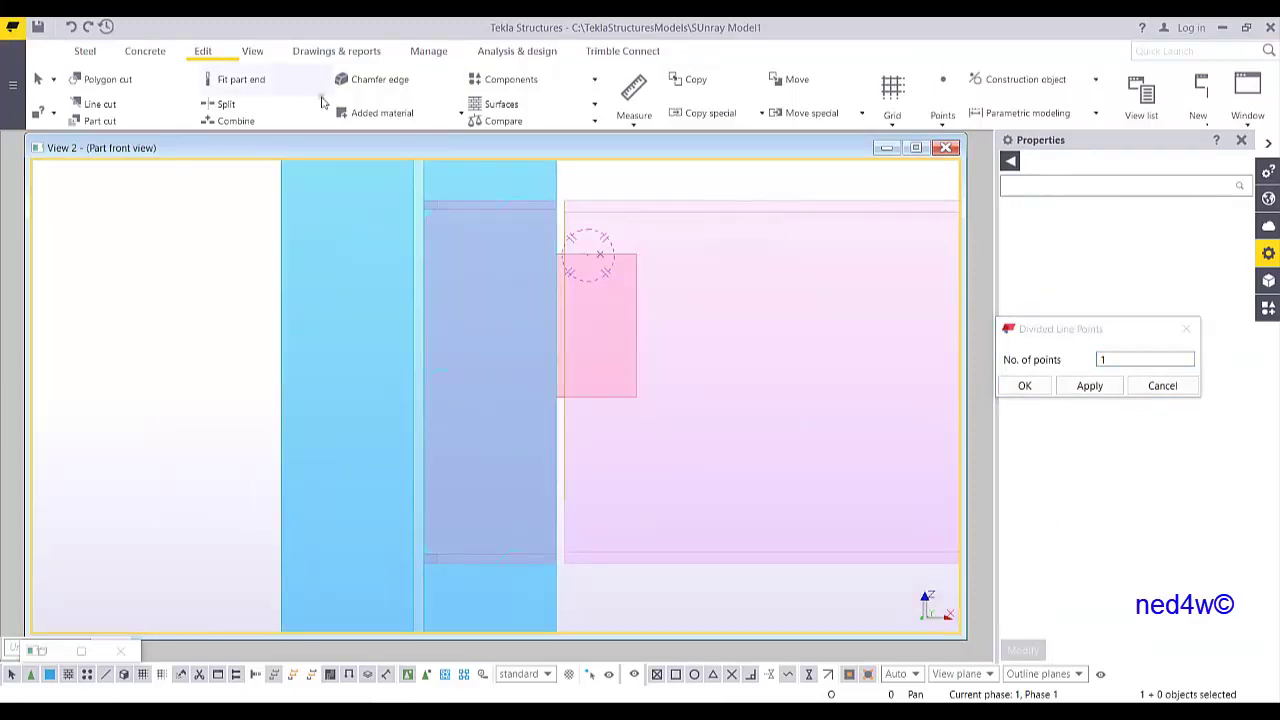
- Start the Bolt command and set bolt distances X and Y and the start Dx offset to 0
{"action": "left_click", "coordinate": [86, 52]}
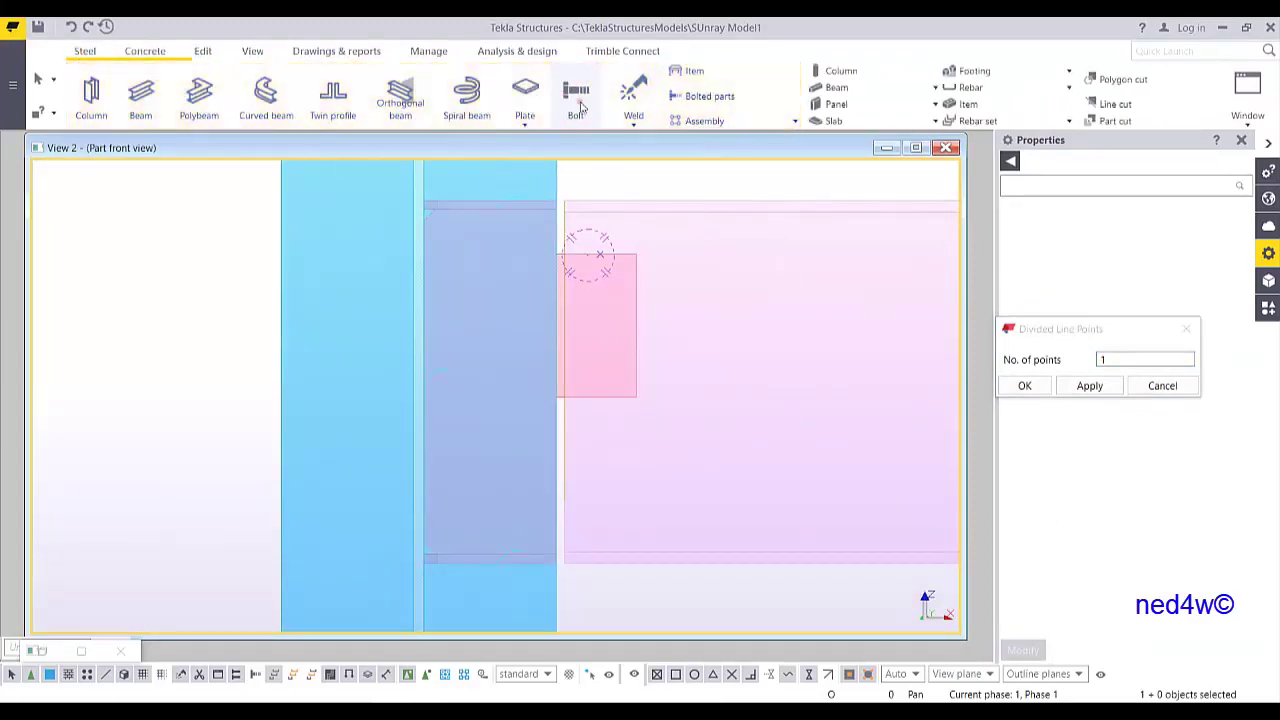
{"action": "left_click", "coordinate": [578, 100]}
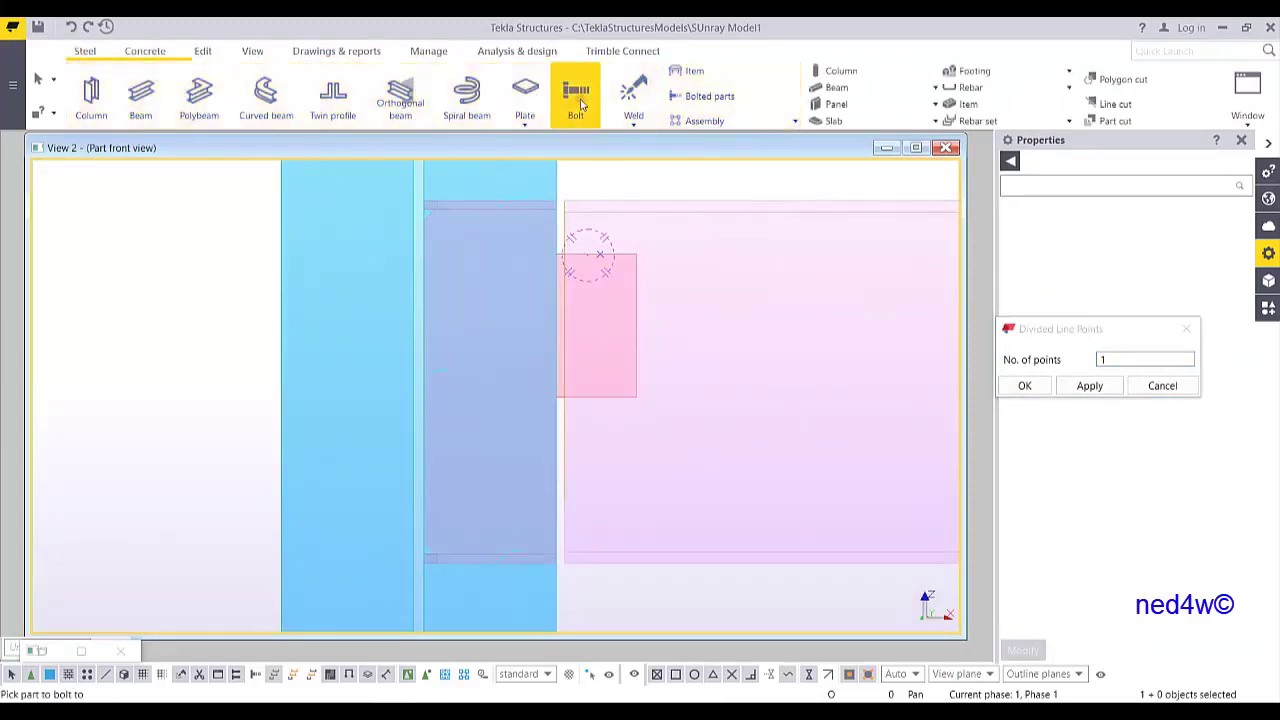
{"action": "left_click", "coordinate": [1186, 328]}
{"action": "scroll", "coordinate": [1148, 488], "scroll_direction": "down", "scroll_amount": 2}
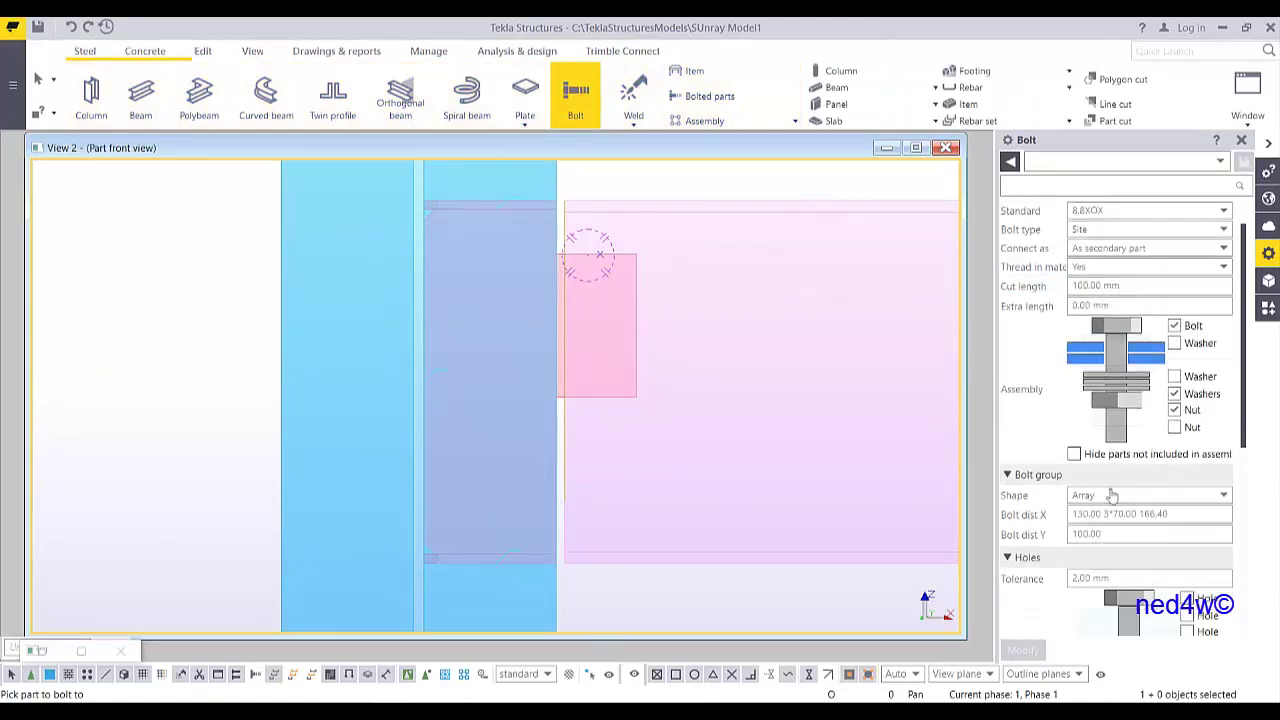
{"action": "triple_click", "coordinate": [1190, 472]}
{"action": "type", "text": "0"}
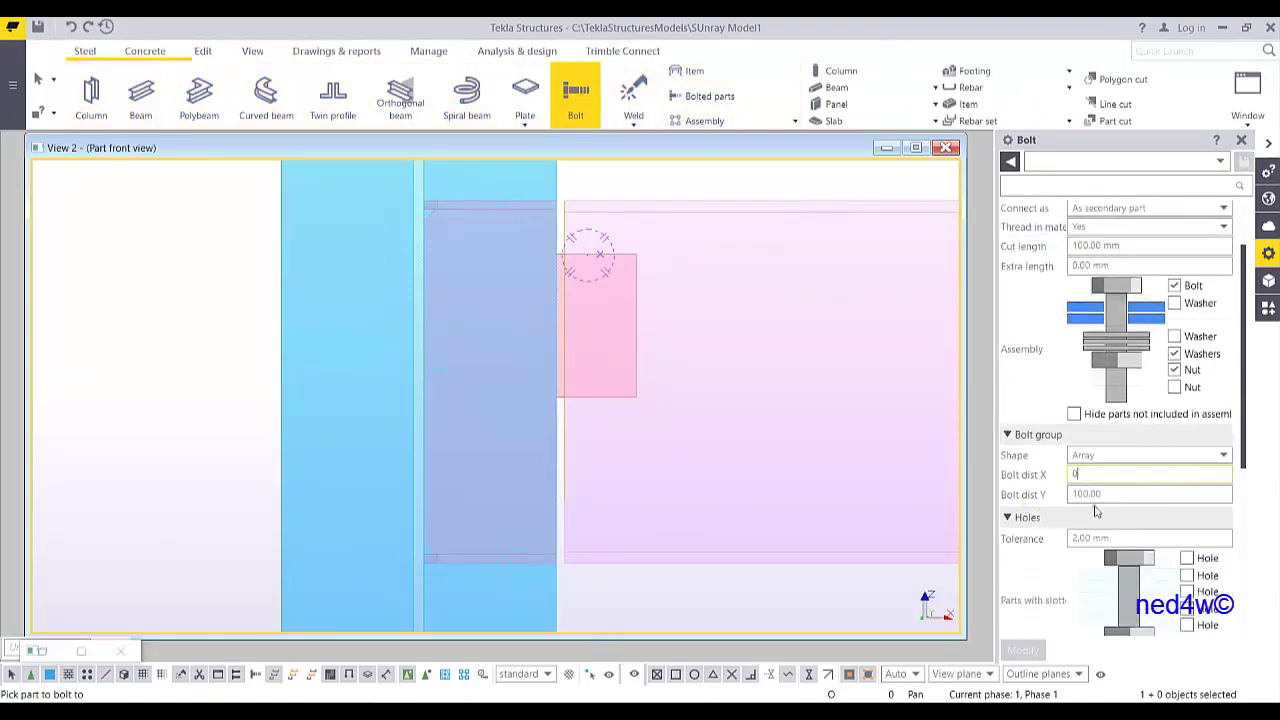
{"action": "triple_click", "coordinate": [1120, 493]}
{"action": "type", "text": "0"}
{"action": "scroll", "coordinate": [1120, 493], "scroll_direction": "down", "scroll_amount": 4}
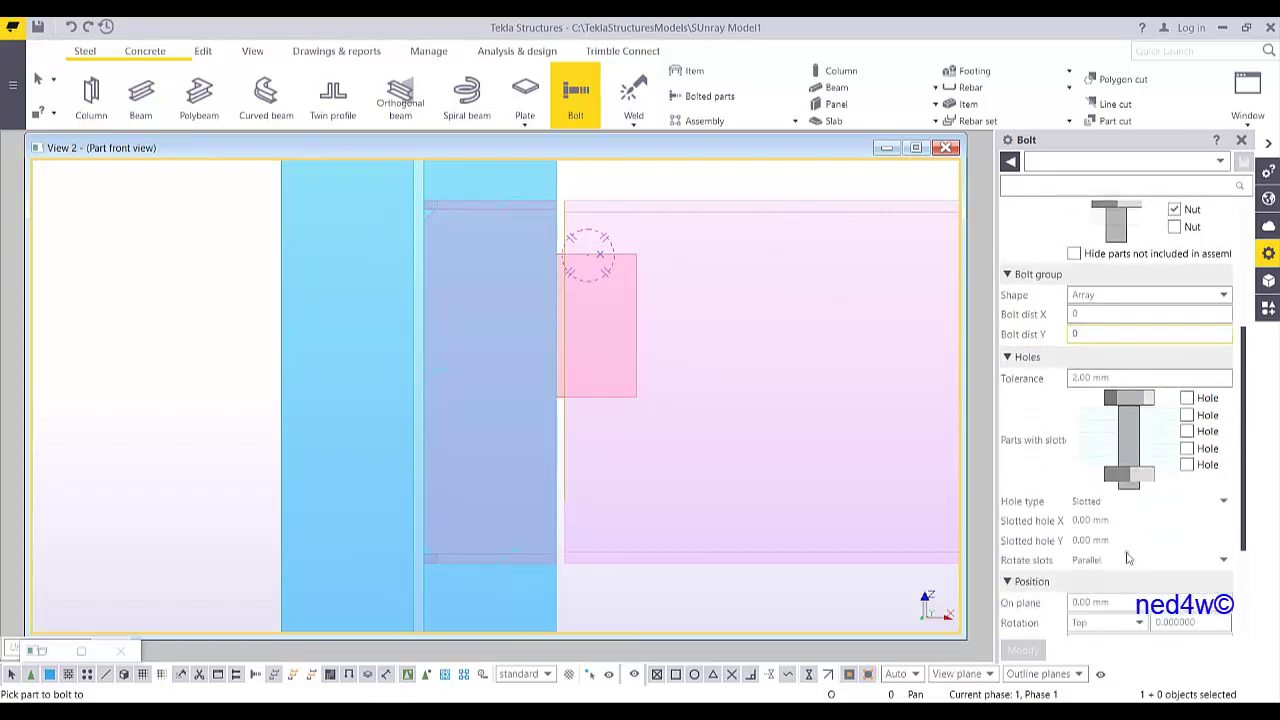
{"action": "scroll", "coordinate": [1120, 621], "scroll_direction": "down", "scroll_amount": 2}
{"action": "triple_click", "coordinate": [1120, 621]}
{"action": "type", "text": "0"}
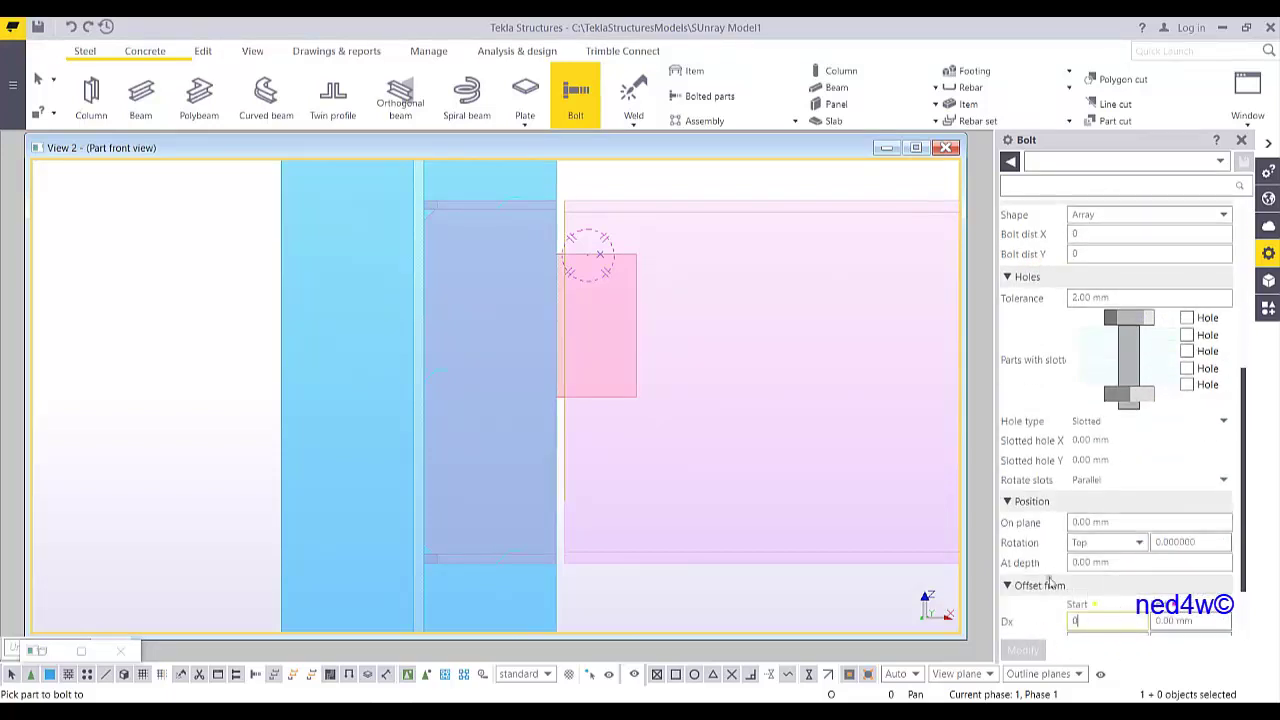
- Bolt the beam to the shear plate, positioning the bolt group from the upper-edge division point straight down to the plate's lower edge
{"action": "middle_click_drag", "start_coordinate": [624, 323], "coordinate": [532, 452]}
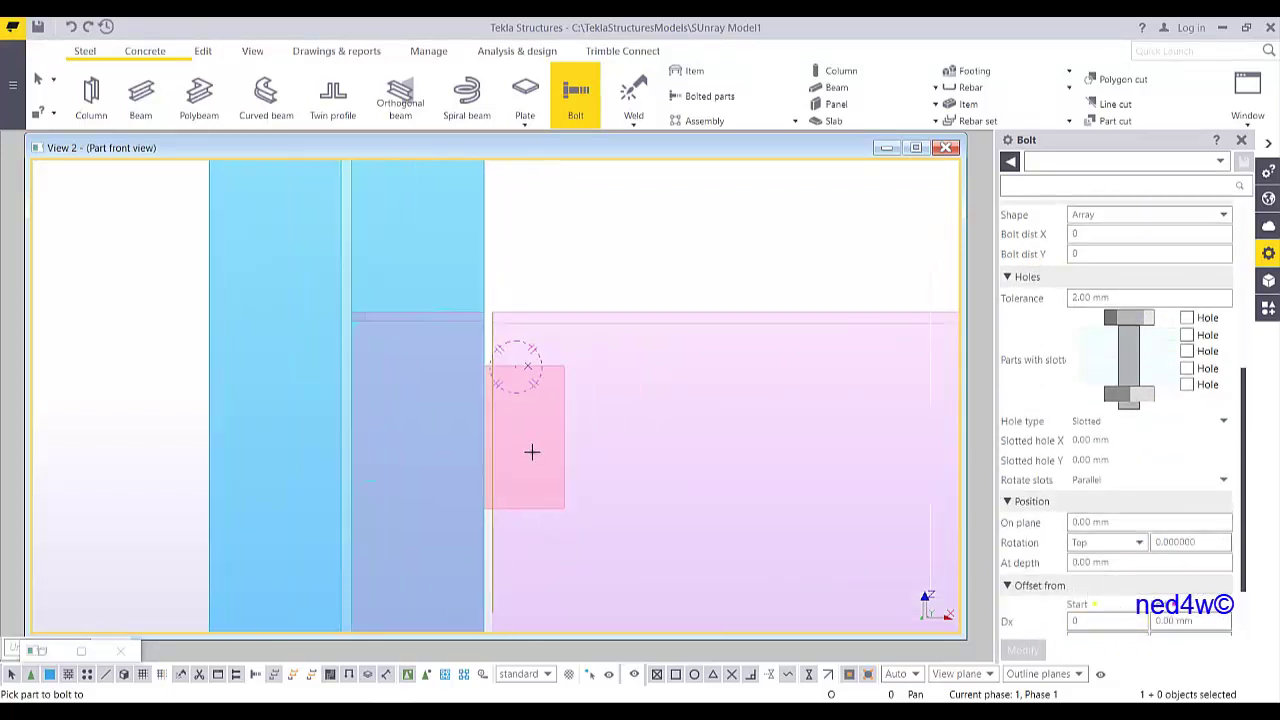
{"action": "left_click", "coordinate": [580, 322]}
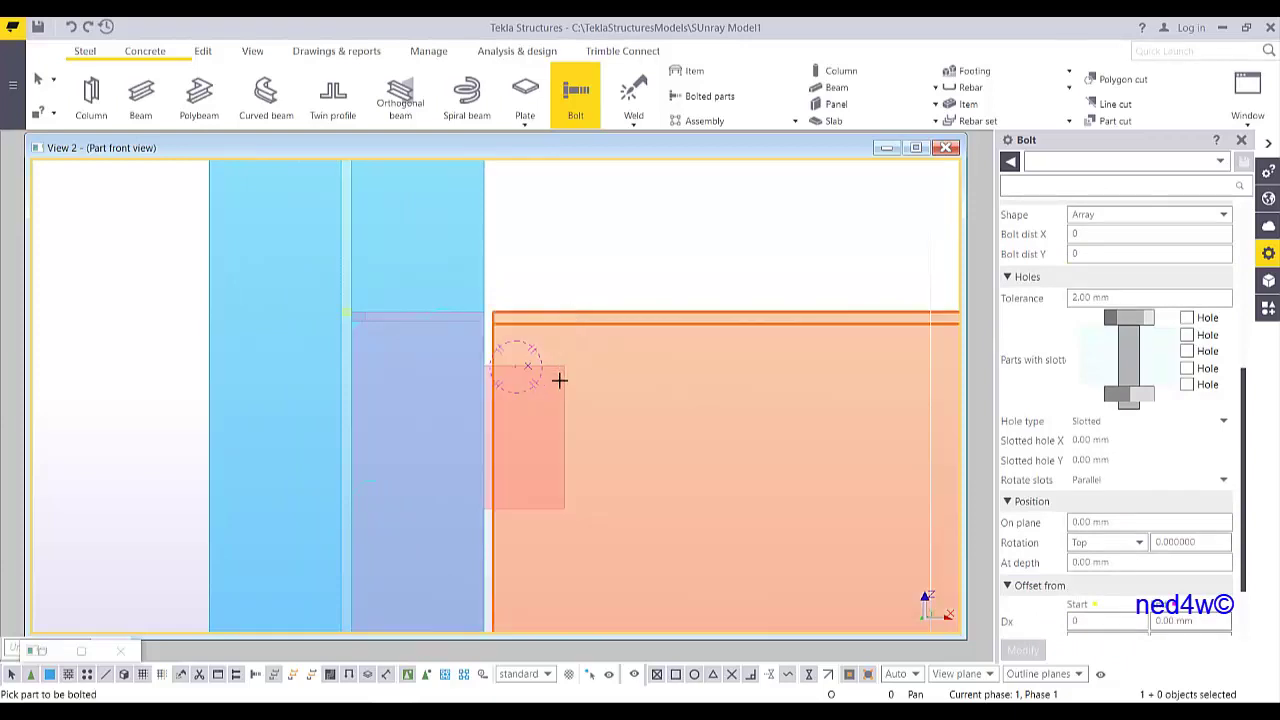
{"action": "left_click", "coordinate": [562, 388]}
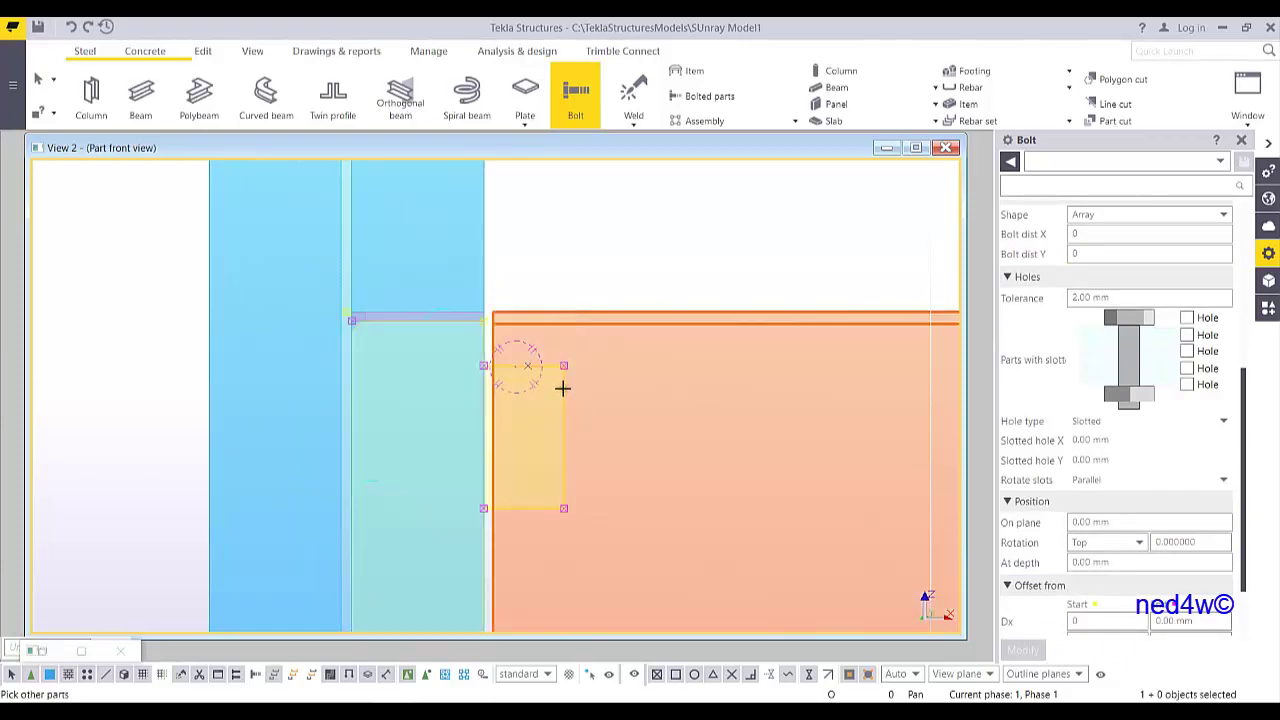
{"action": "scroll", "coordinate": [545, 381], "scroll_direction": "up", "scroll_amount": 3}
{"action": "middle_click", "coordinate": [537, 314]}
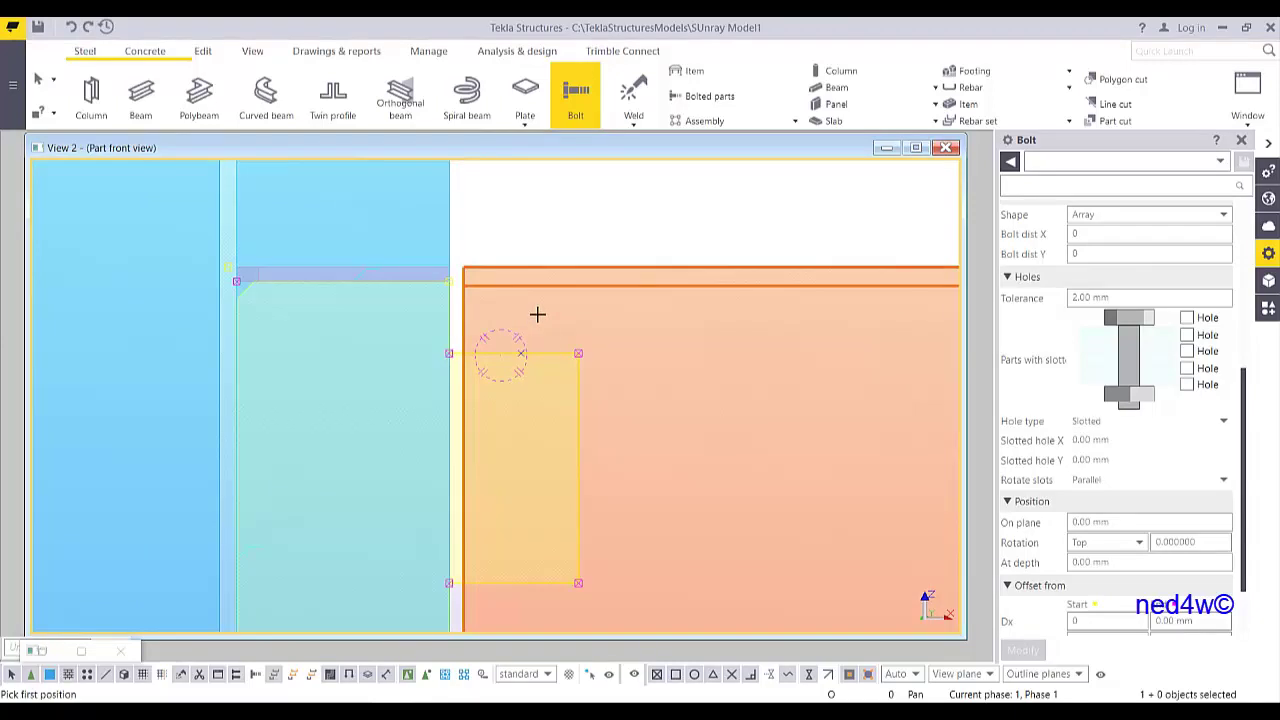
{"action": "left_click", "coordinate": [522, 352]}
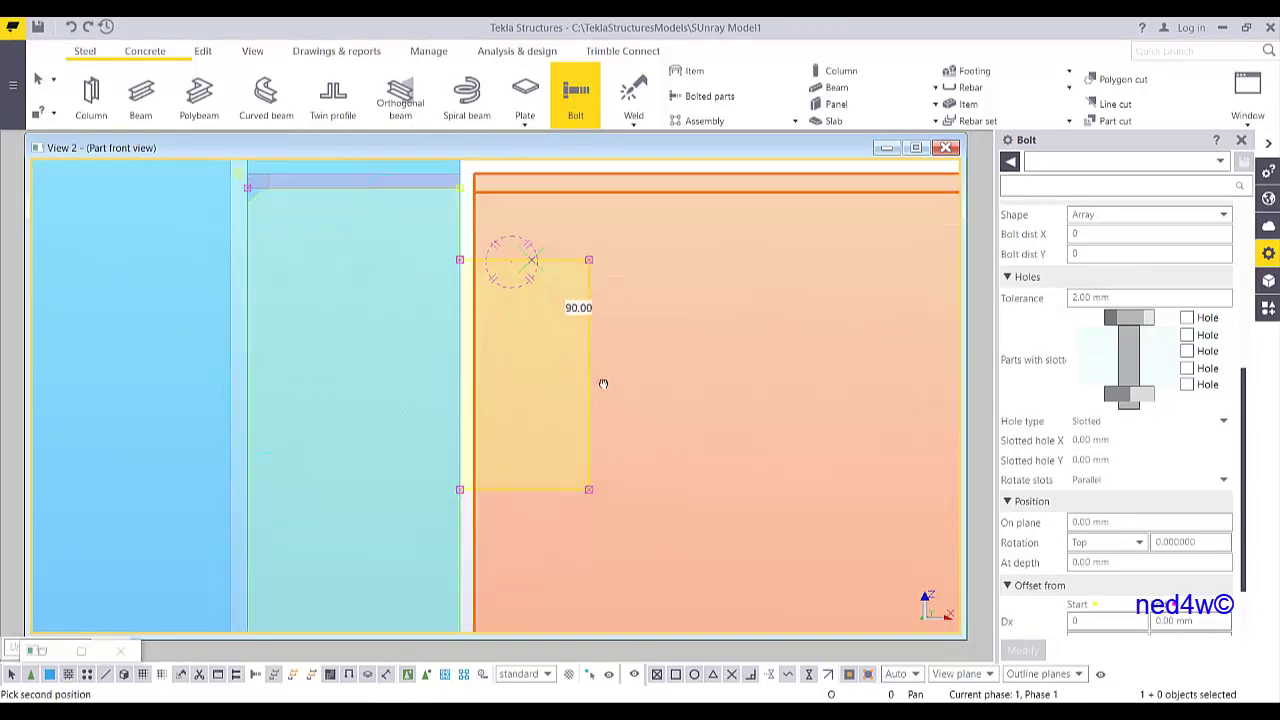
{"action": "scroll", "coordinate": [580, 434], "scroll_direction": "down", "scroll_amount": 2}
{"action": "left_click", "coordinate": [555, 464]}
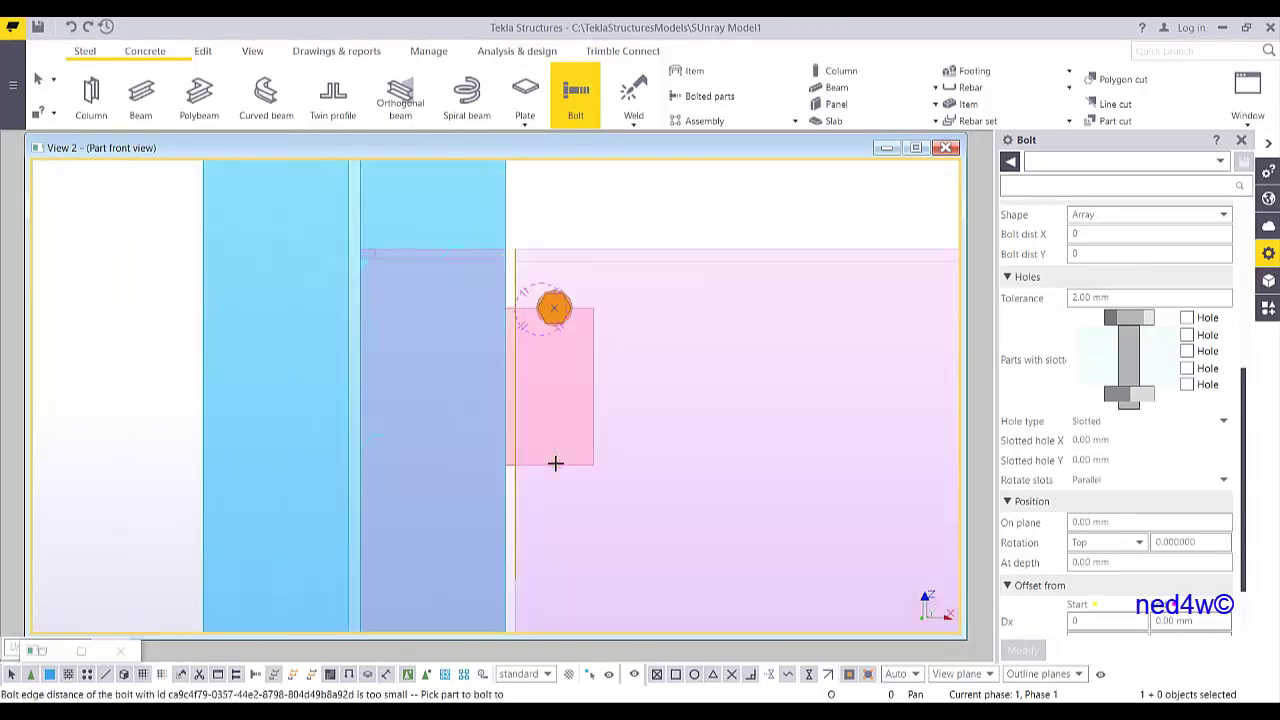
{"action": "key", "text": "Escape"}
- Set the new bolt group's bolt distance X to 80 mm
{"action": "scroll", "coordinate": [563, 307], "scroll_direction": "up", "scroll_amount": 2}
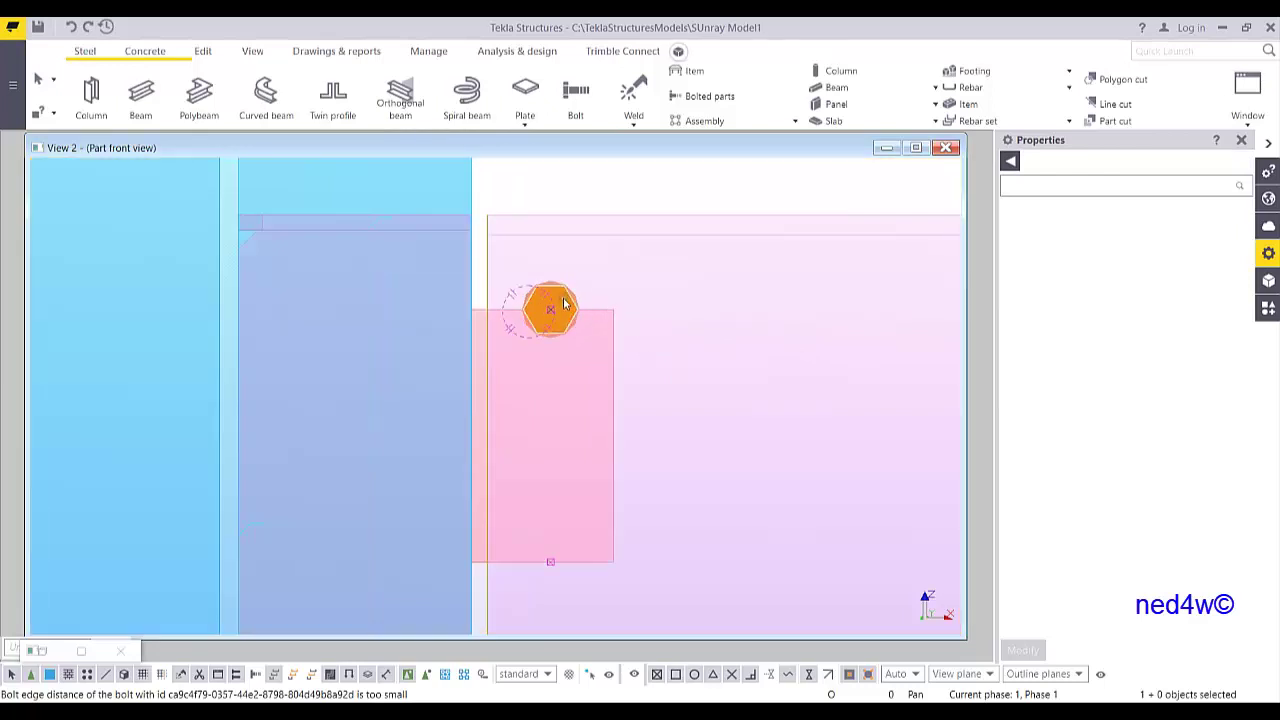
{"action": "left_click", "coordinate": [563, 306]}
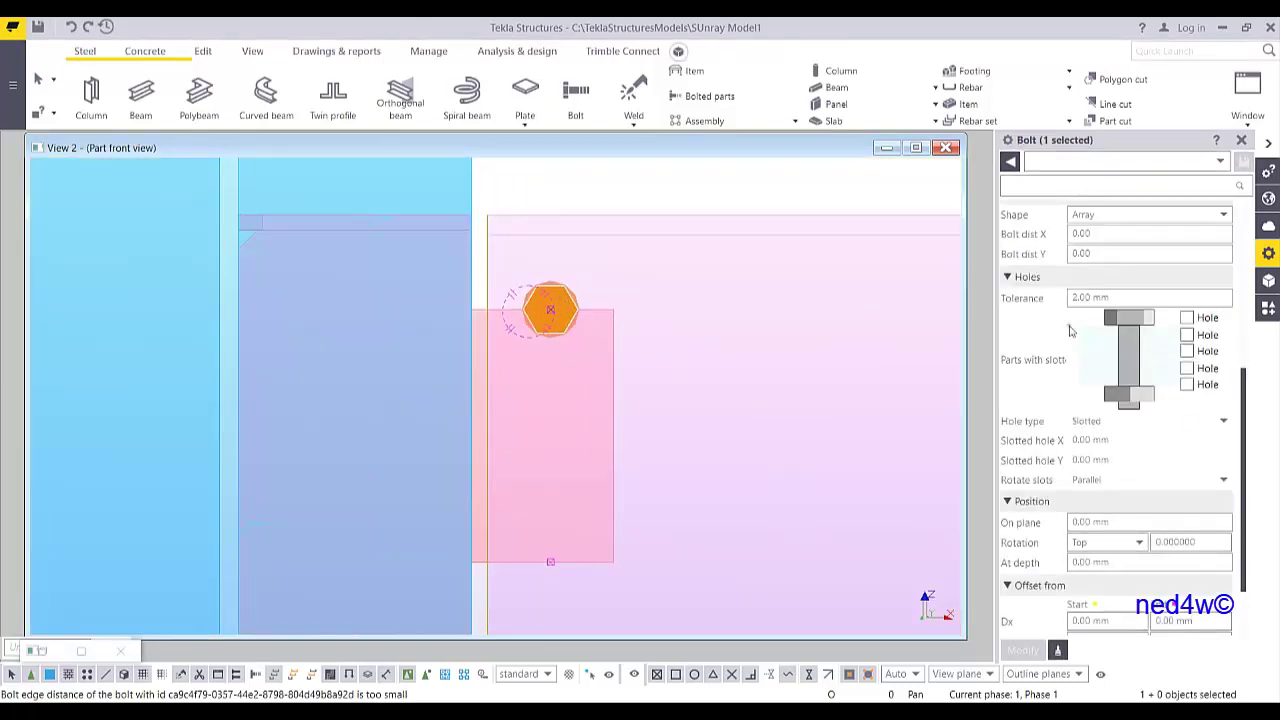
{"action": "scroll", "coordinate": [1090, 288], "scroll_direction": "up", "scroll_amount": 1}
{"action": "double_click", "coordinate": [1098, 276]}
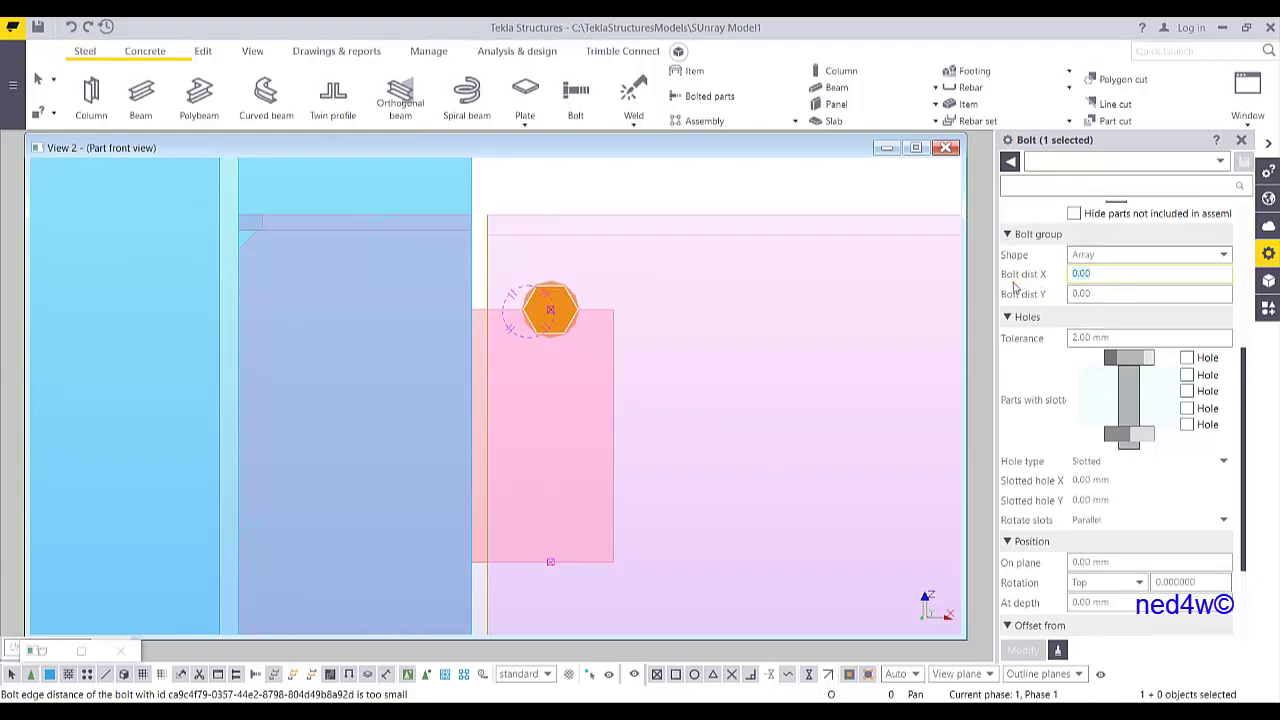
{"action": "type", "text": "80"}
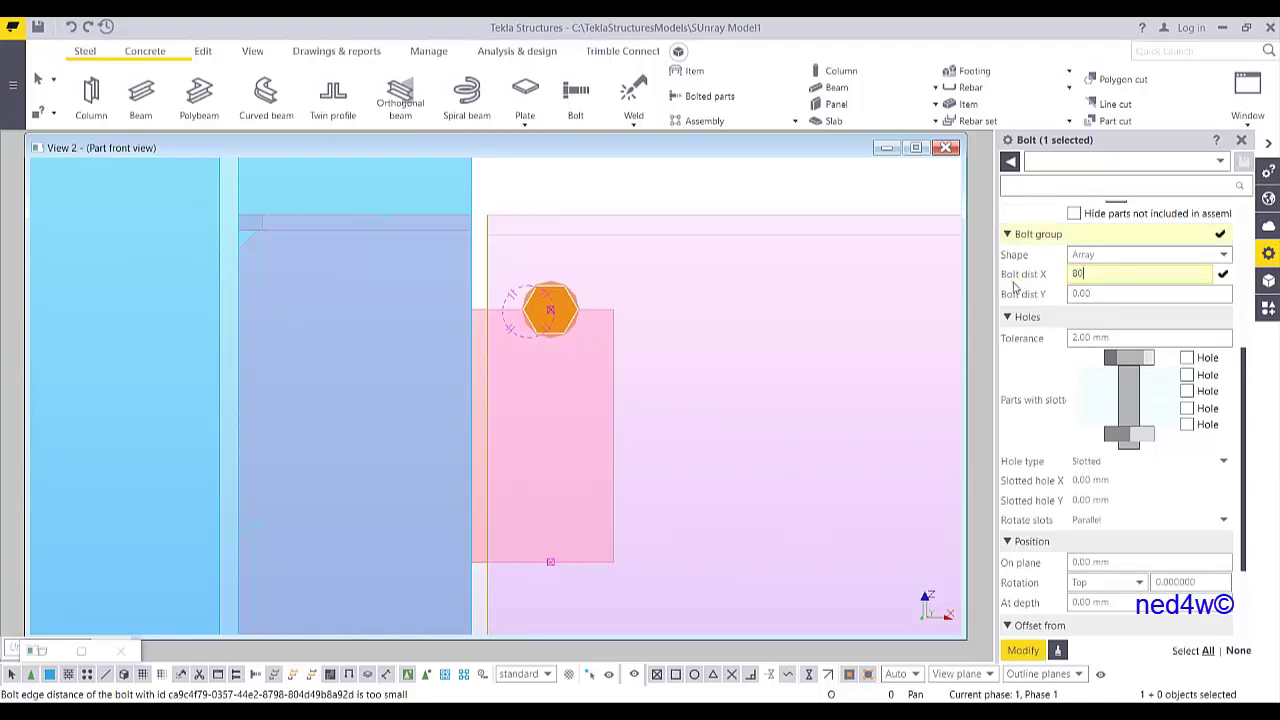
{"action": "key", "text": "Return"}
- Offset the start of the bolt group by a Dx of 40 mm
{"action": "scroll", "coordinate": [1065, 517], "scroll_direction": "down", "scroll_amount": 3}
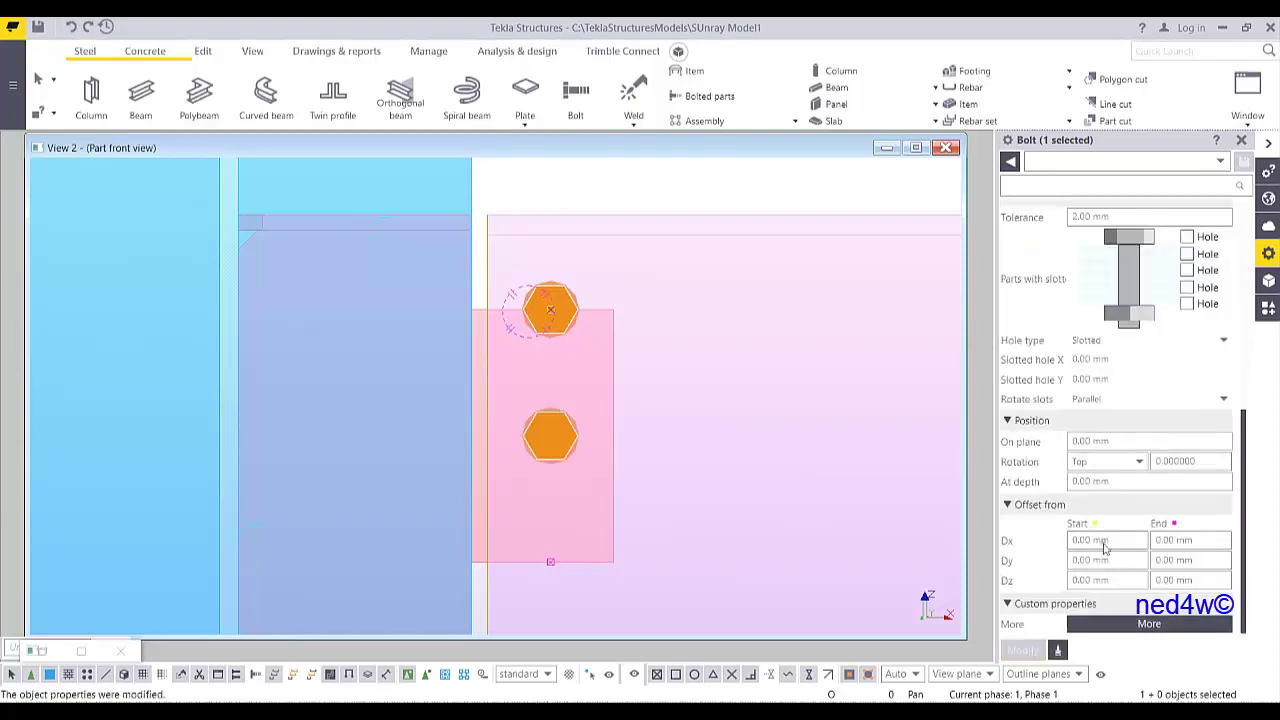
{"action": "double_click", "coordinate": [1108, 541]}
{"action": "type", "text": "4"}
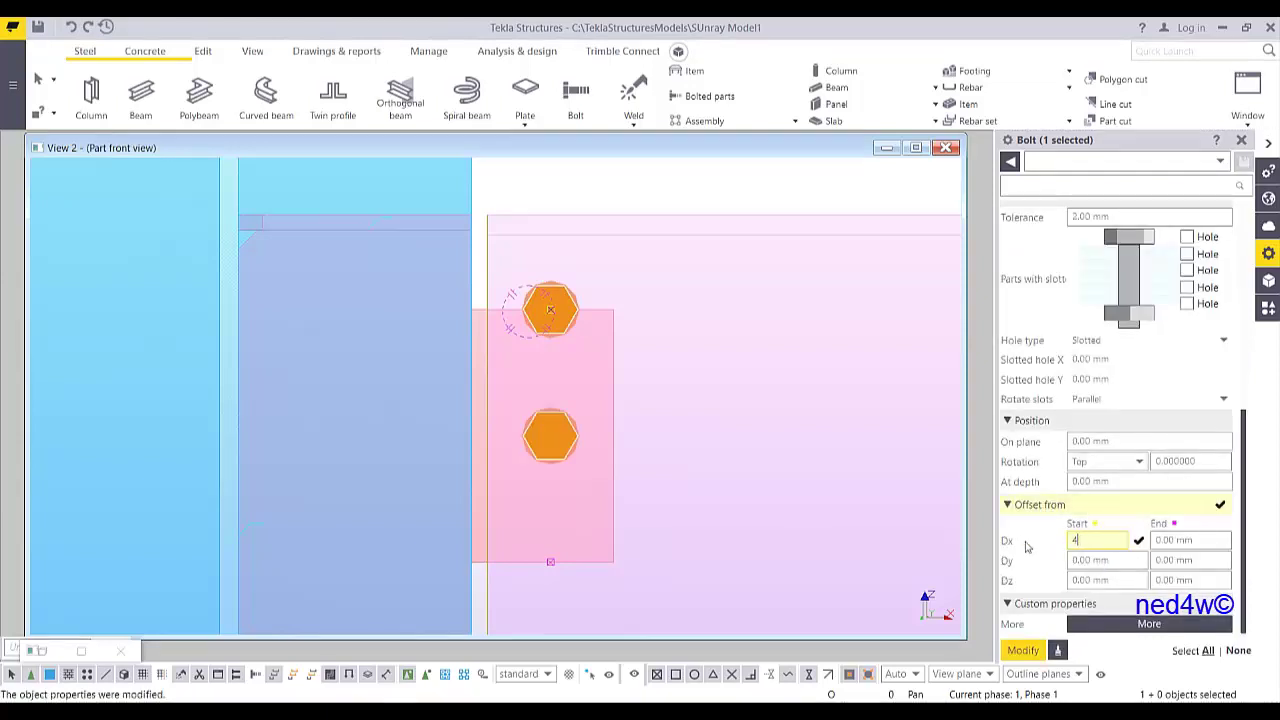
{"action": "type", "text": "0"}
{"action": "key", "text": "Return"}
- Deselect the bolts and examine the bolted shear plate connection in 3D from both sides of the beam, with parts shown rendered
{"action": "scroll", "coordinate": [620, 470], "scroll_direction": "down", "scroll_amount": 4}
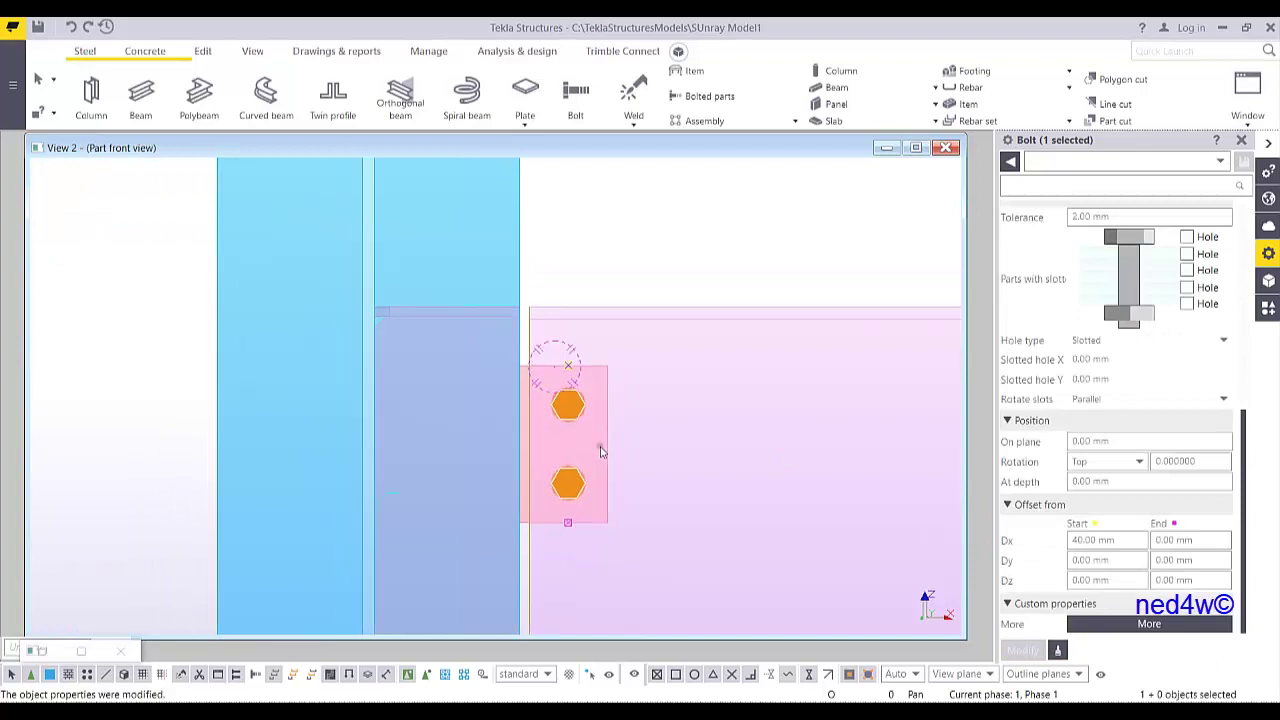
{"action": "middle_click_drag", "start_coordinate": [626, 454], "coordinate": [626, 333], "text": "ctrl"}
{"action": "scroll", "coordinate": [534, 463], "scroll_direction": "down", "scroll_amount": 4}
{"action": "scroll", "coordinate": [586, 368], "scroll_direction": "up", "scroll_amount": 3}
{"action": "left_click", "coordinate": [634, 259]}
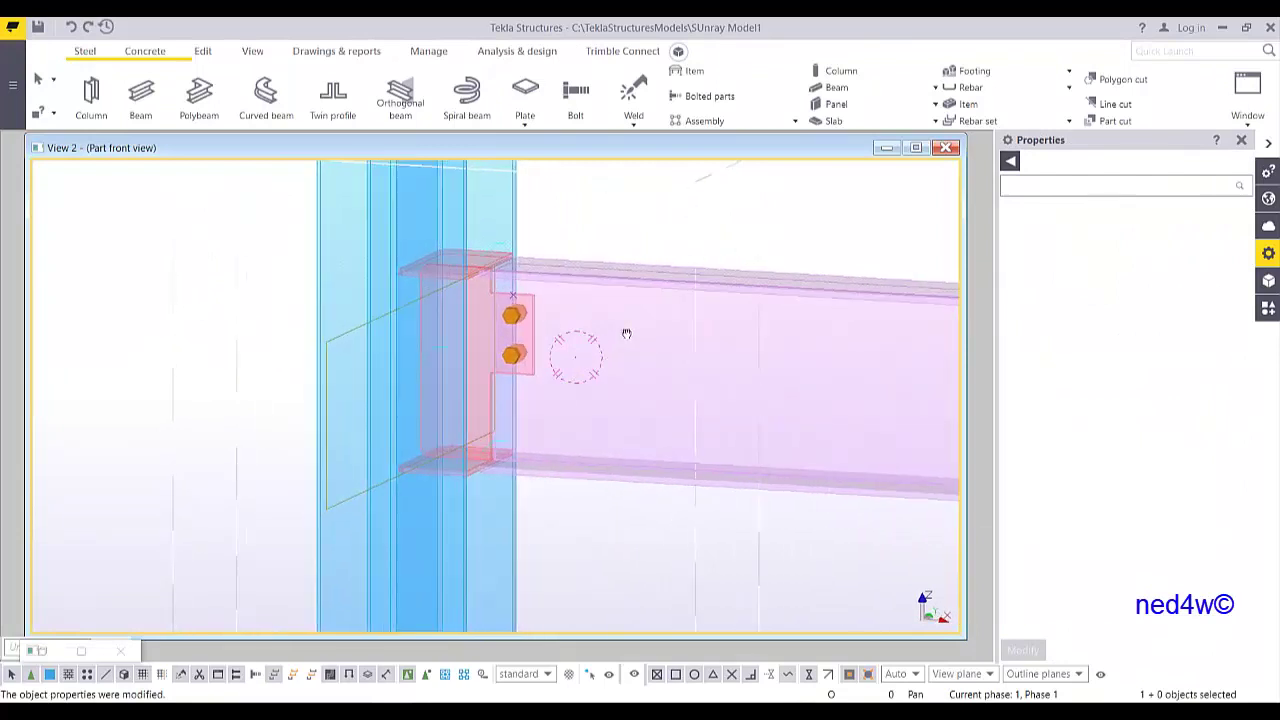
{"action": "scroll", "coordinate": [592, 316], "scroll_direction": "up", "scroll_amount": 3}
{"action": "middle_click_drag", "start_coordinate": [515, 315], "coordinate": [558, 344]}
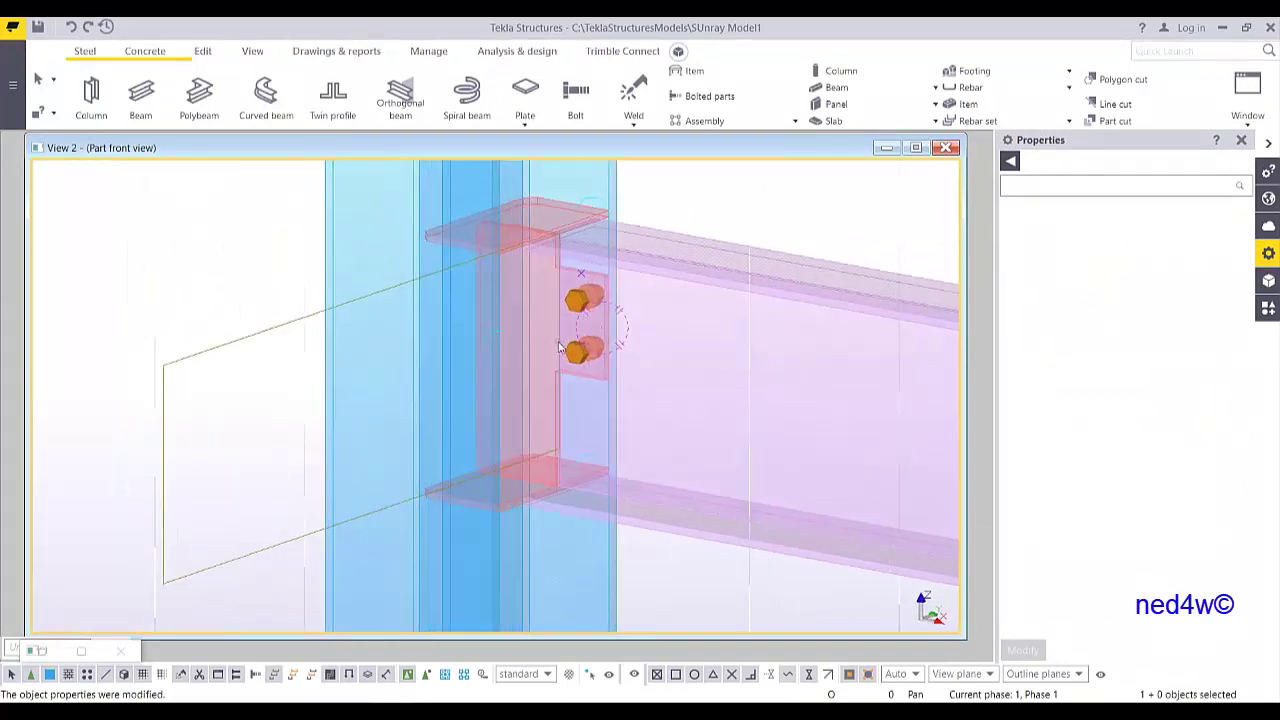
{"action": "middle_click_drag", "start_coordinate": [588, 340], "coordinate": [595, 354], "text": "ctrl"}
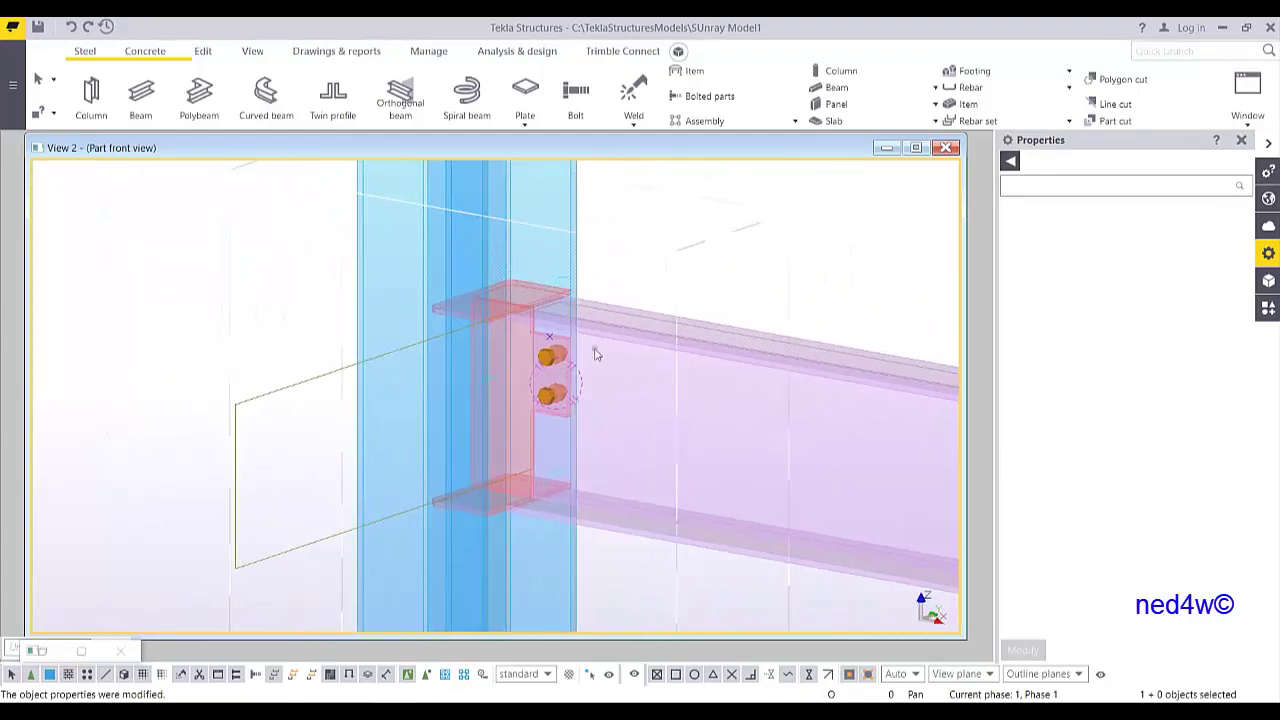
{"action": "key", "text": "ctrl+4"}
{"action": "middle_click_drag", "start_coordinate": [669, 271], "coordinate": [676, 345], "text": "ctrl"}
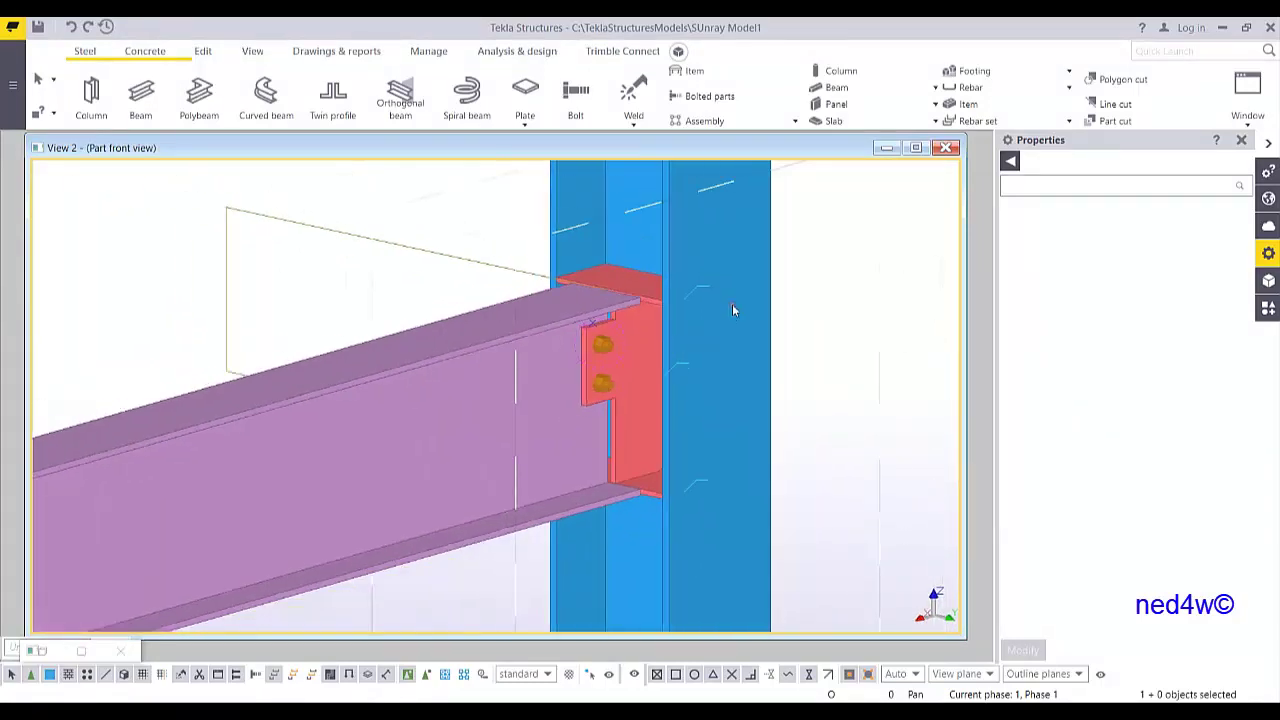